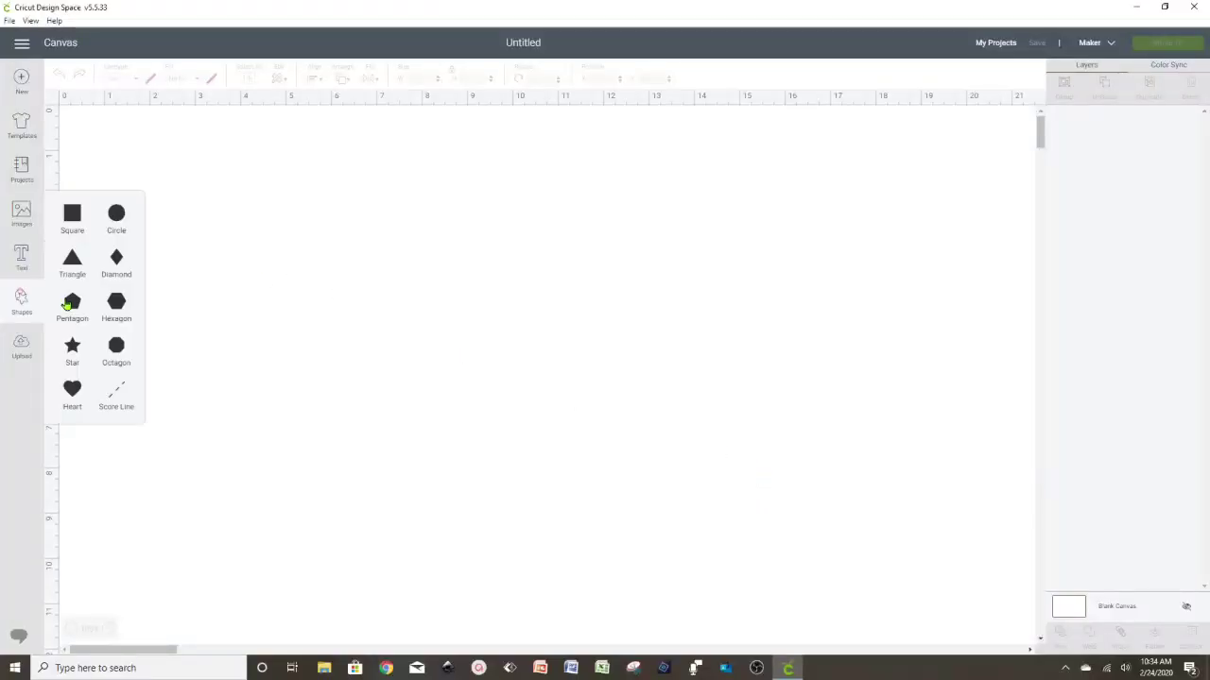
Step: Insert a square and, with its proportions unlocked, set its width to 3.5 and its height to 2 inches
click(72, 220)
drag(242, 259, 360, 286)
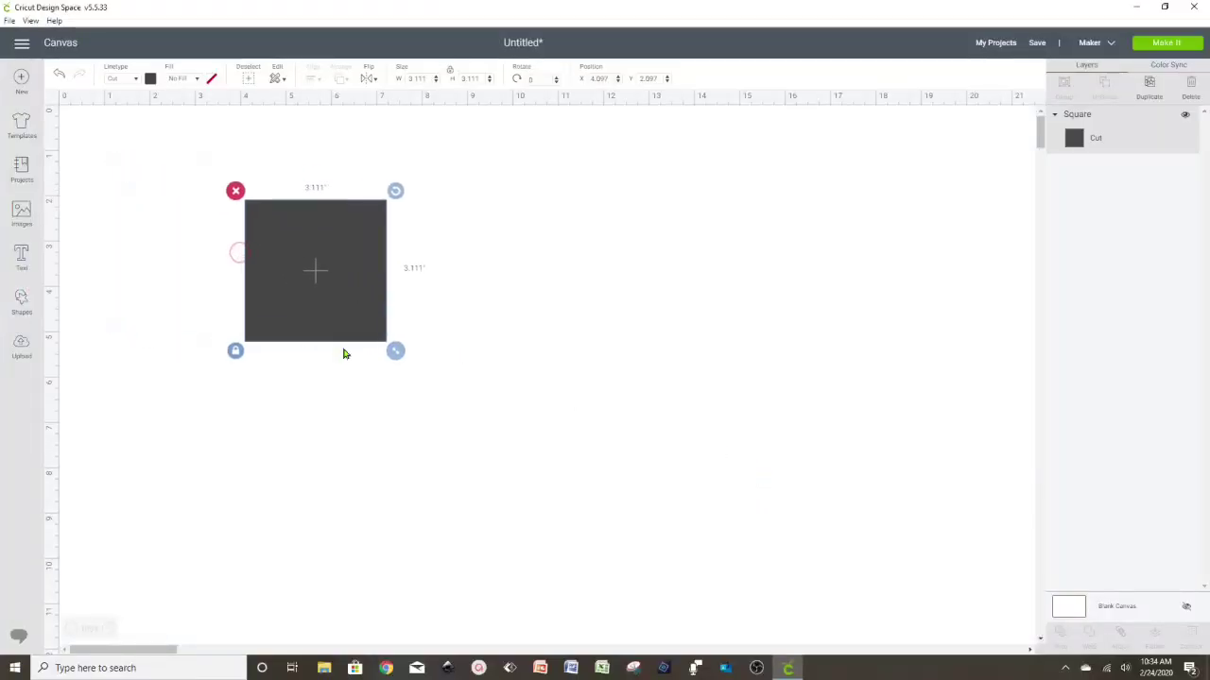
click(422, 80)
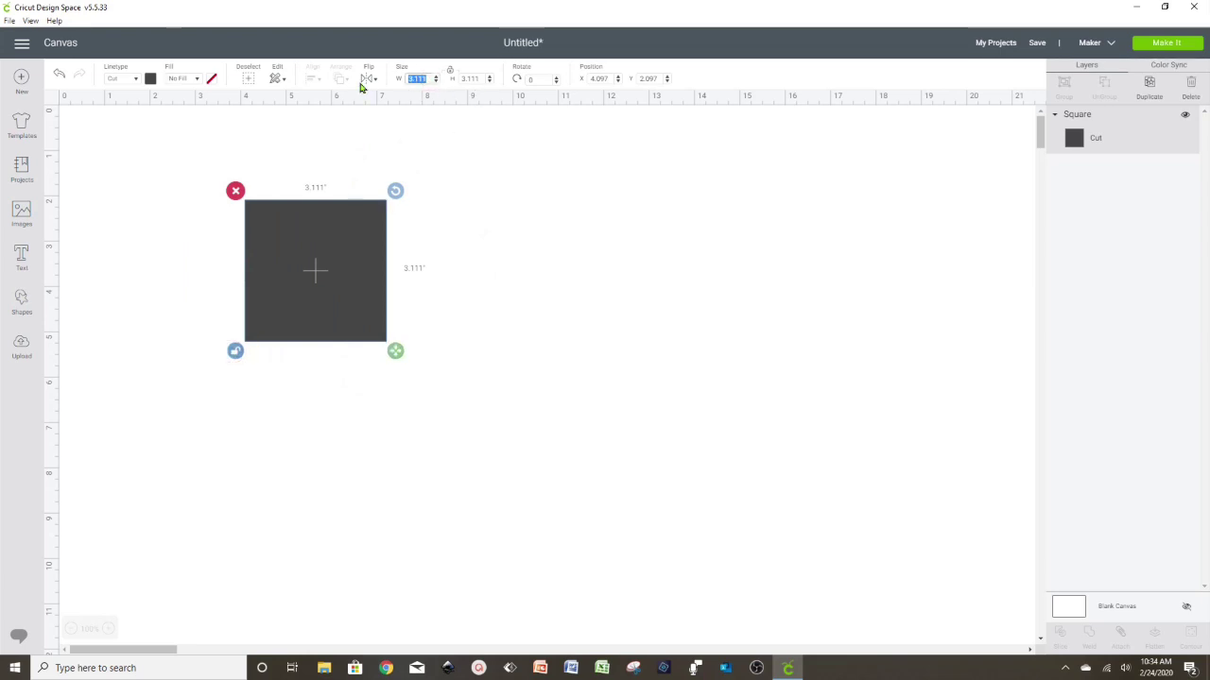
text(3.5)
click(470, 80)
text(2)
key(Return)
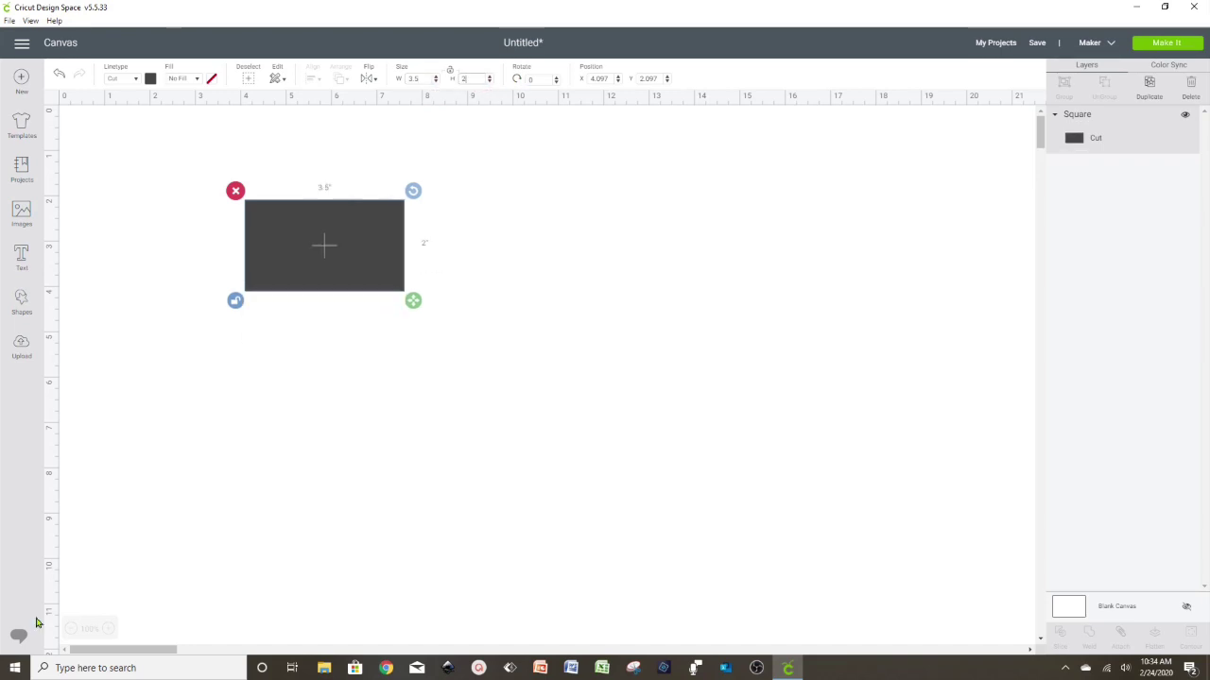
Step: Move the rectangle into the upper-left corner of the canvas, at about X 0.13 and Y 0.157
click(110, 629)
click(110, 629)
drag(722, 501, 182, 245)
Step: Duplicate the rectangle twice, placing one copy directly beside the original and the other directly below it
right_click(183, 245)
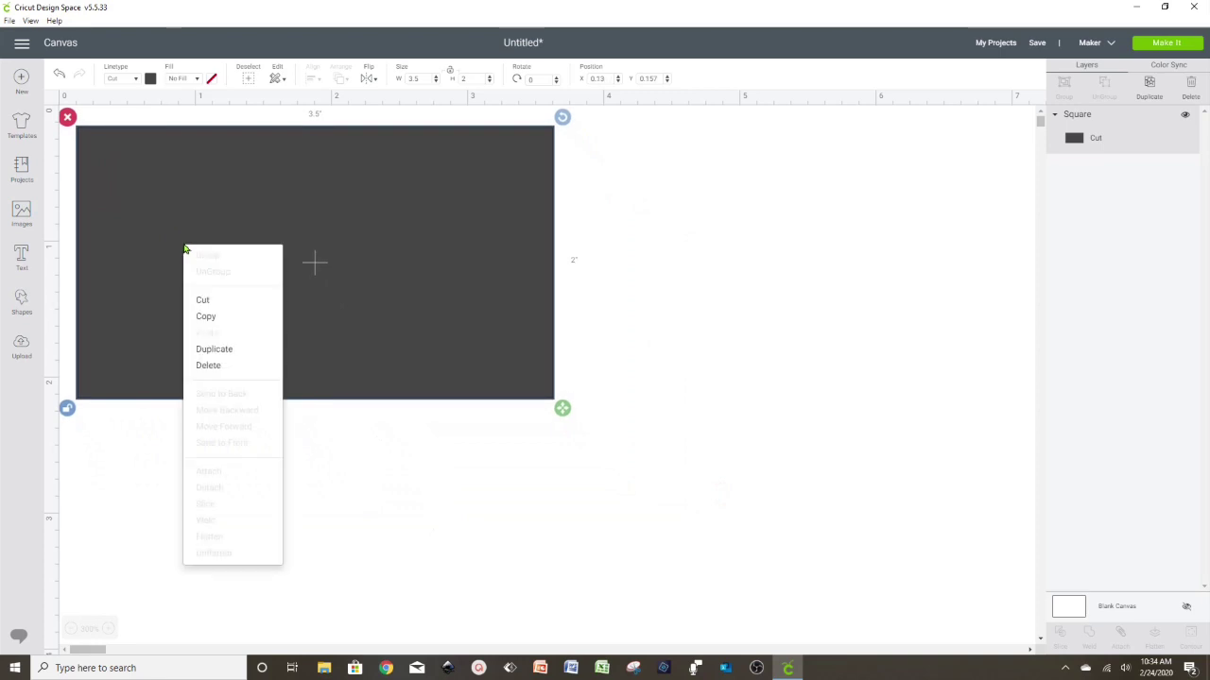
click(238, 357)
drag(224, 347, 637, 280)
drag(710, 263, 160, 469)
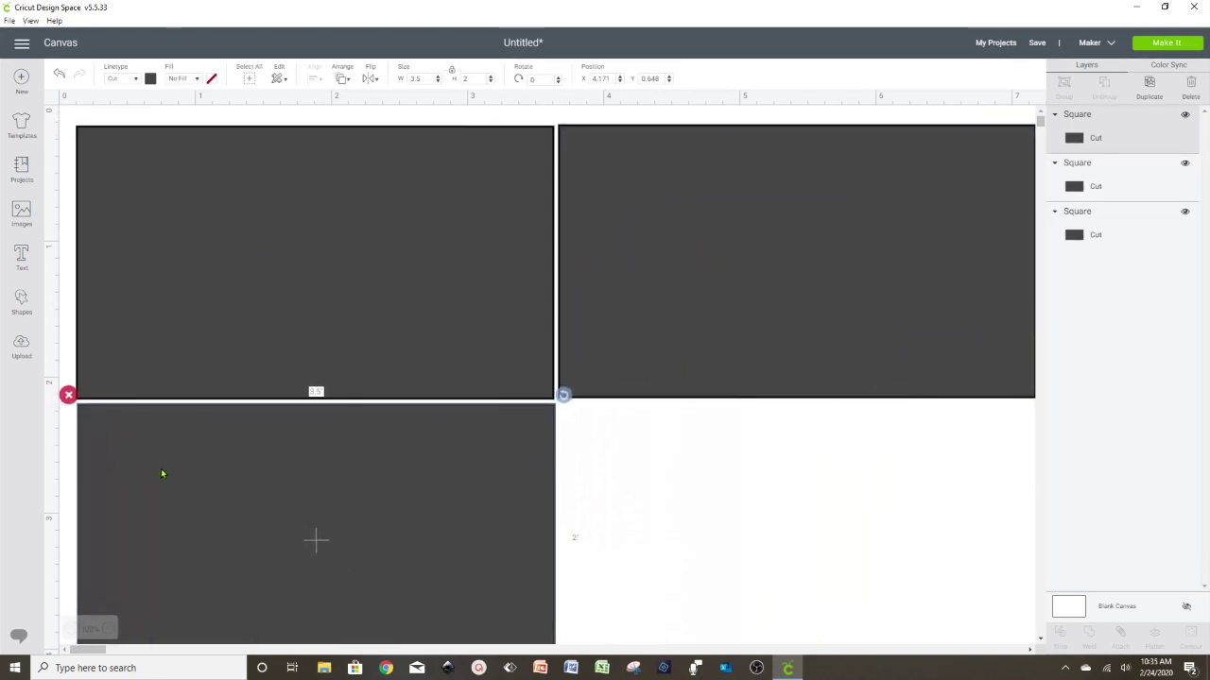
Step: Duplicate the upper-right rectangle and place the copy beneath it to complete a two-by-two grid
click(640, 292)
right_click(639, 291)
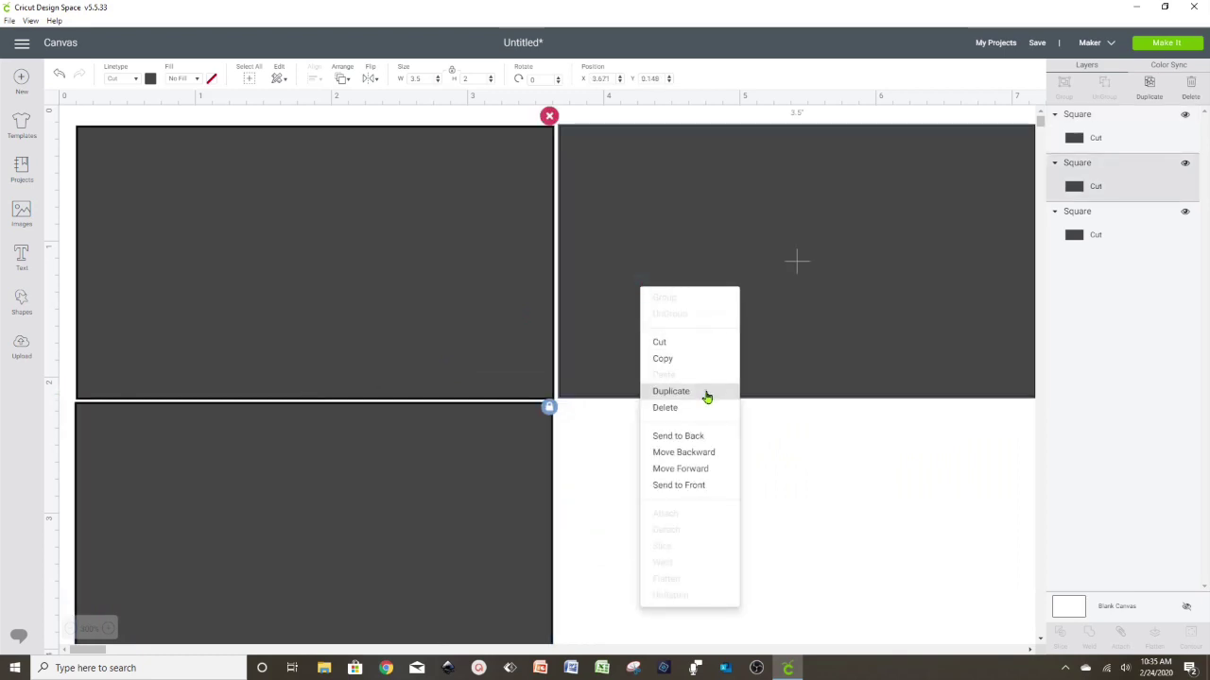
click(708, 397)
drag(699, 470, 670, 496)
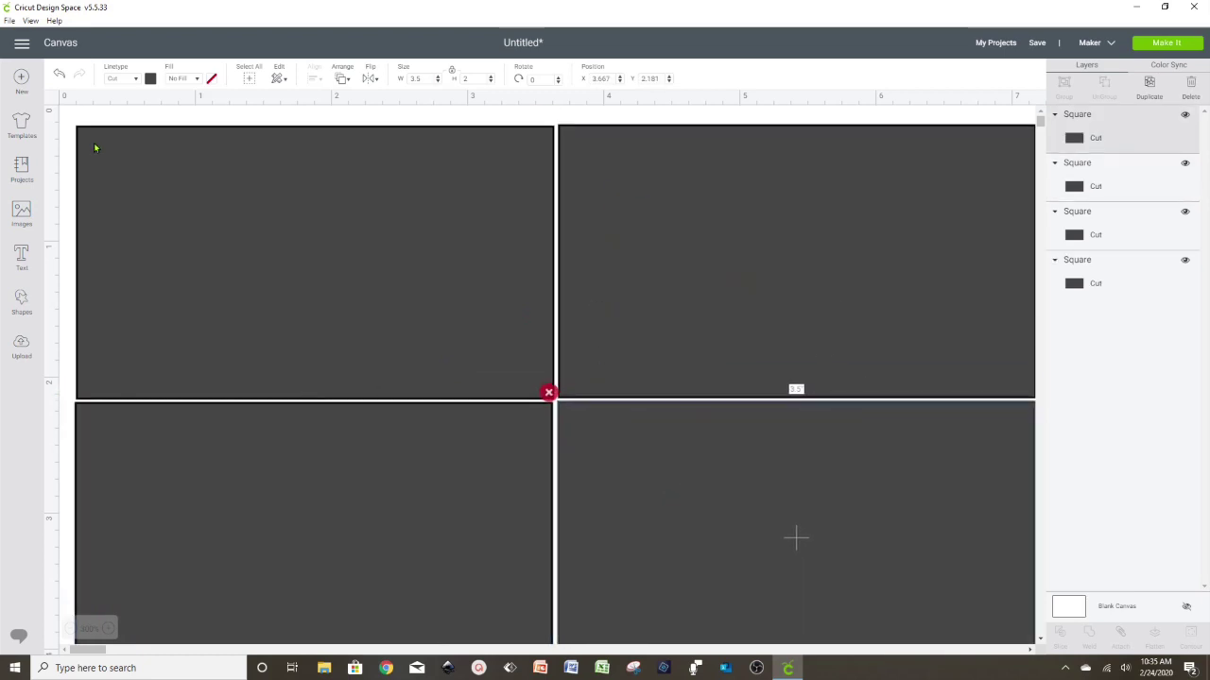
Step: Change the material color of the upper-left rectangle to white
click(82, 113)
click(335, 250)
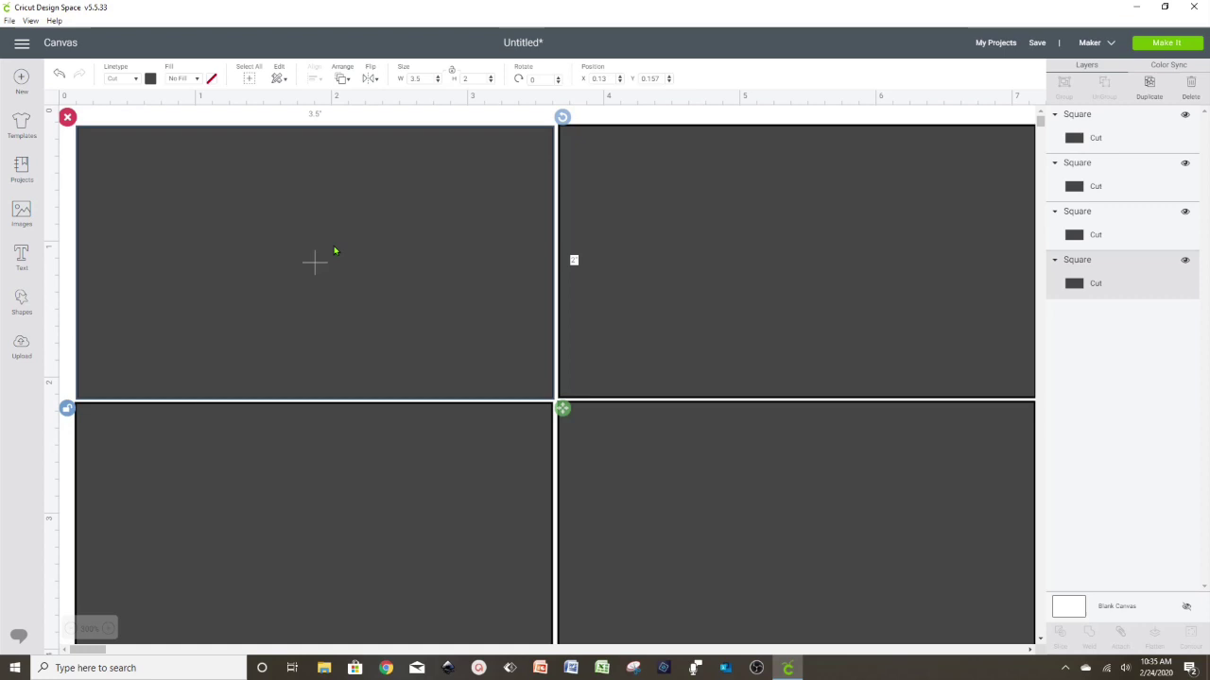
click(150, 78)
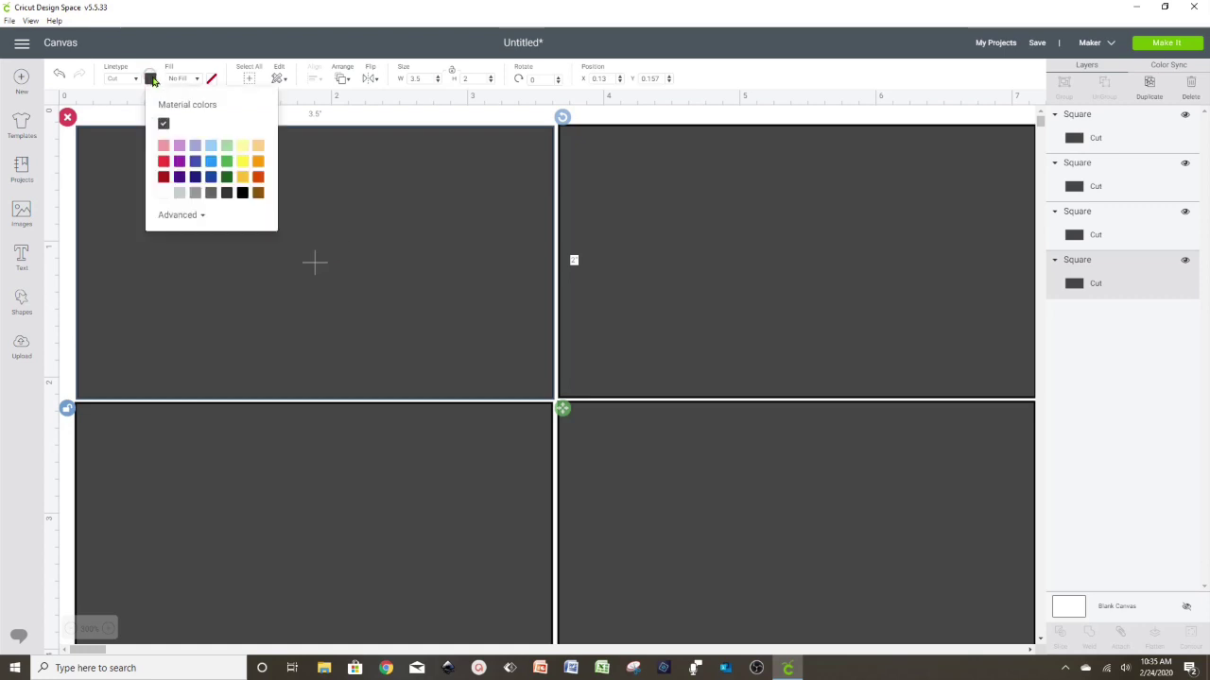
click(164, 194)
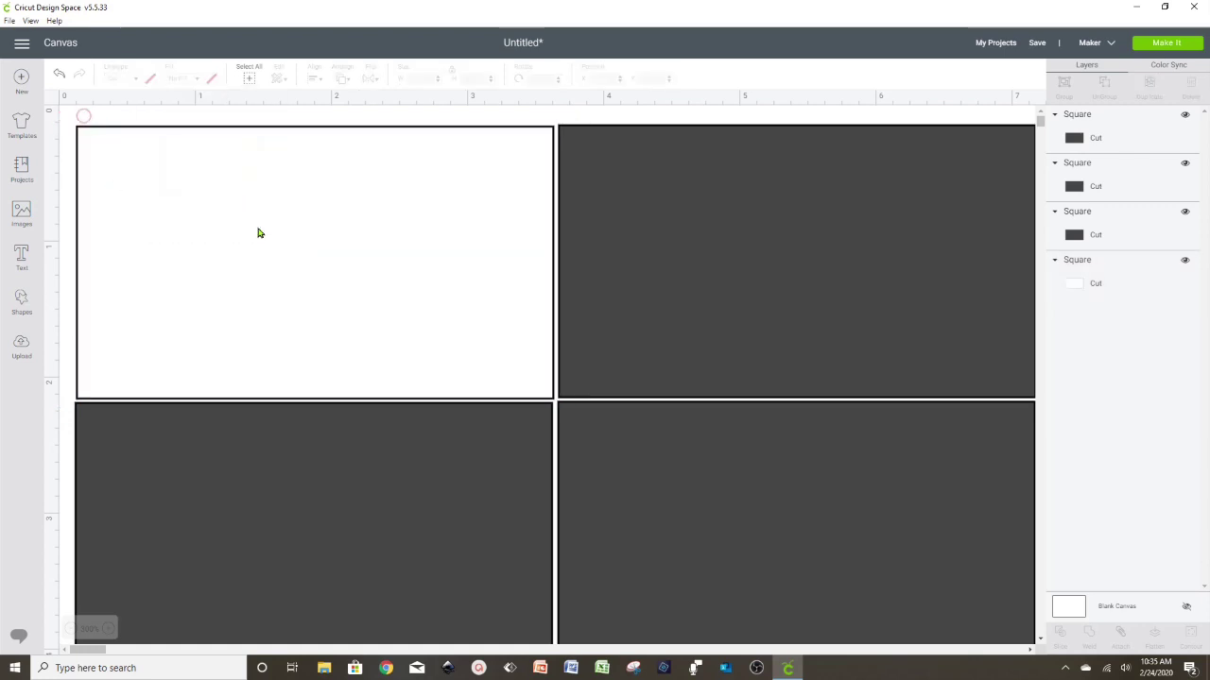
click(71, 570)
Step: Give the upper-right rectangle a Print fill with the pink-red watercolor pattern
click(742, 265)
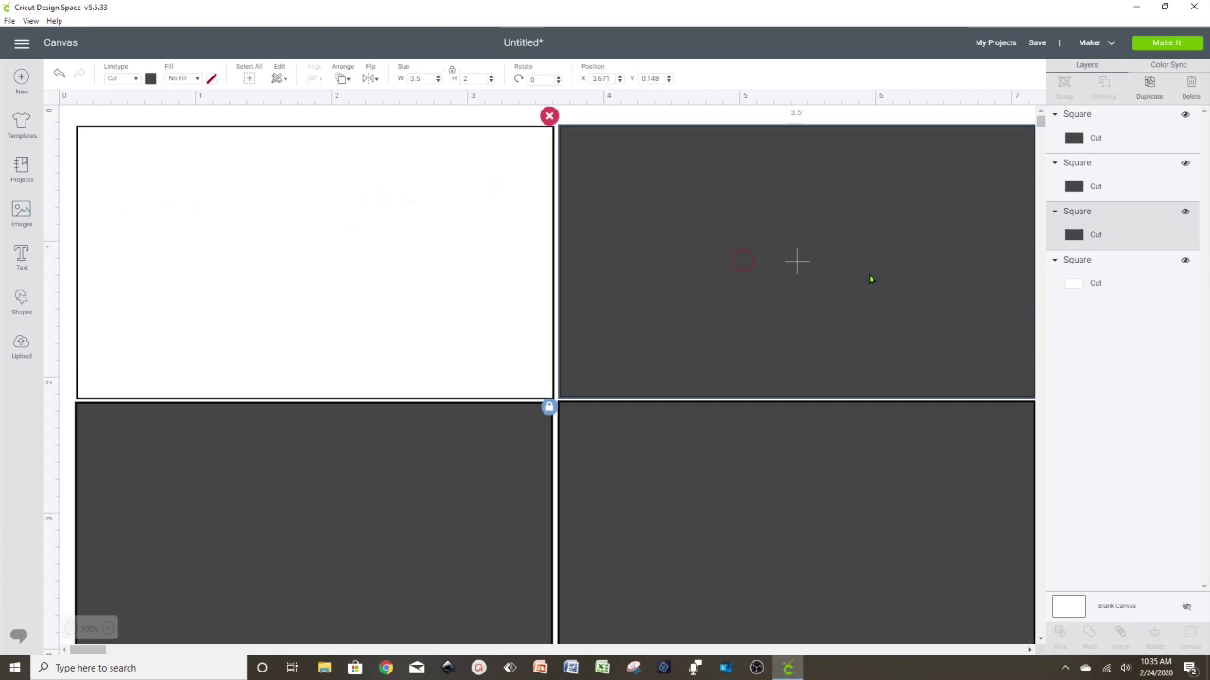
click(190, 81)
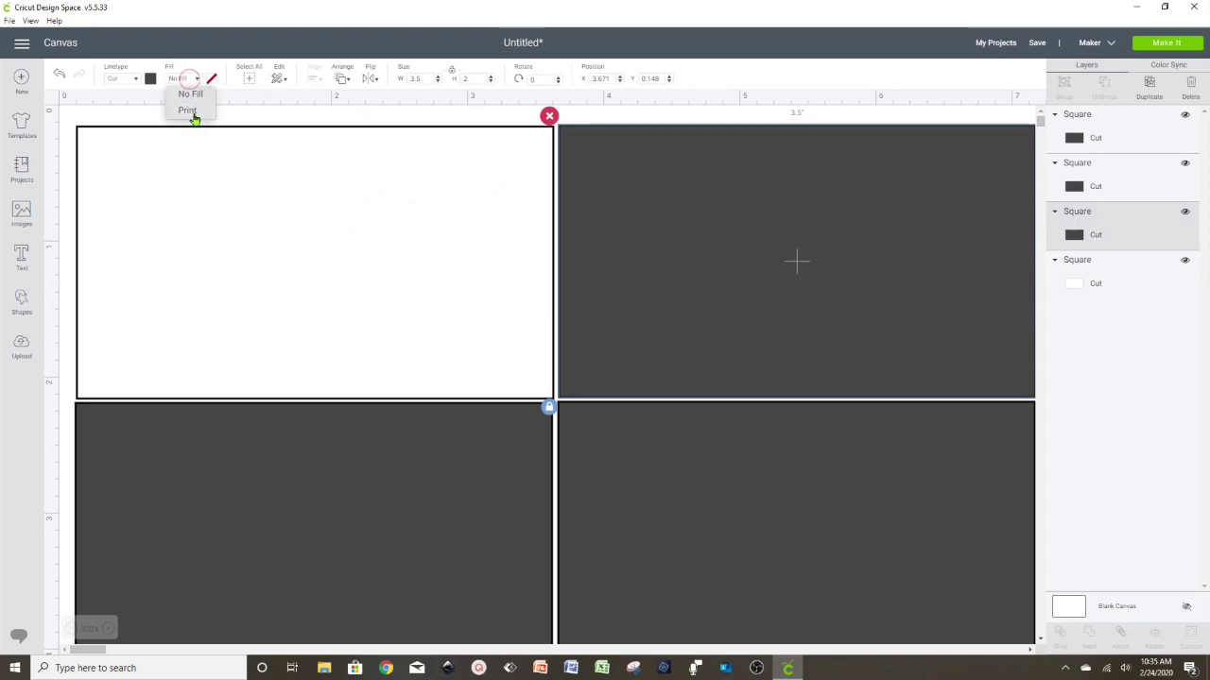
click(193, 111)
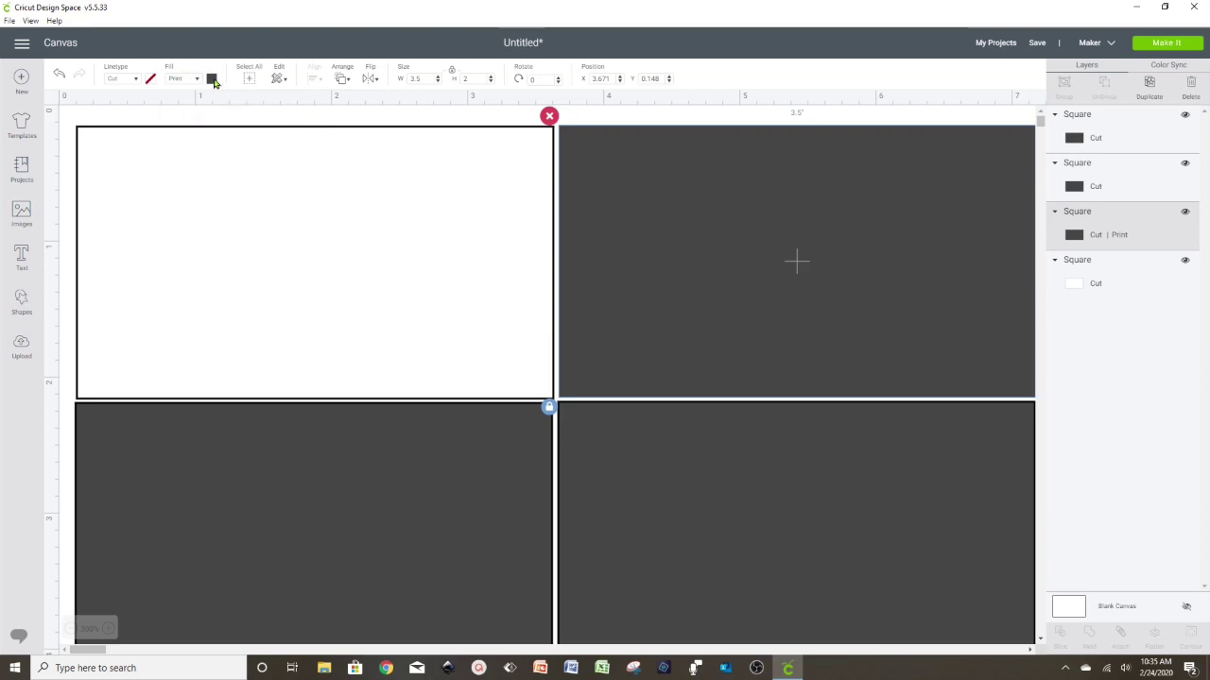
click(211, 79)
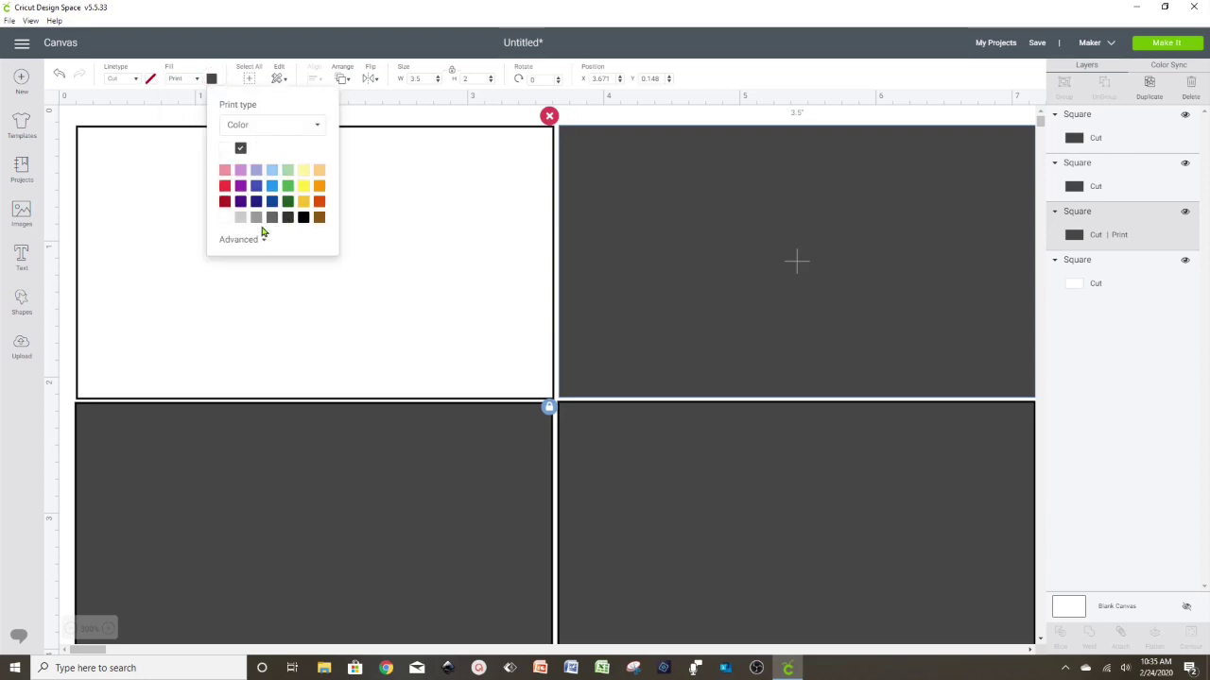
click(258, 127)
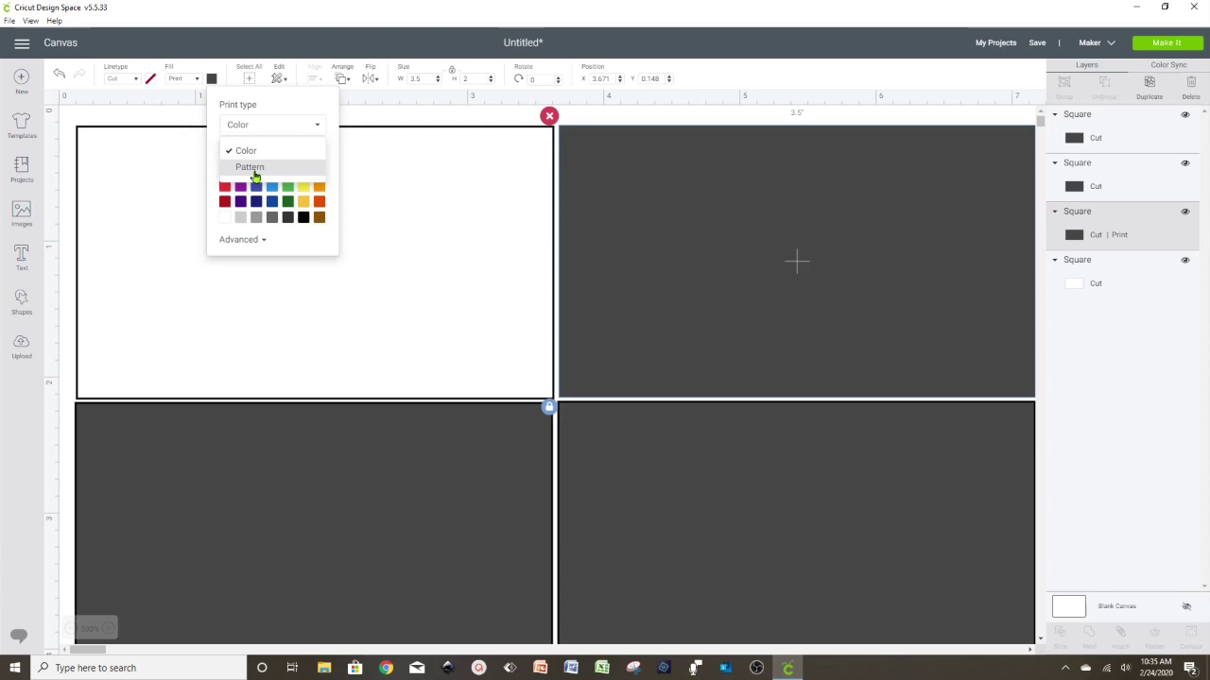
click(253, 170)
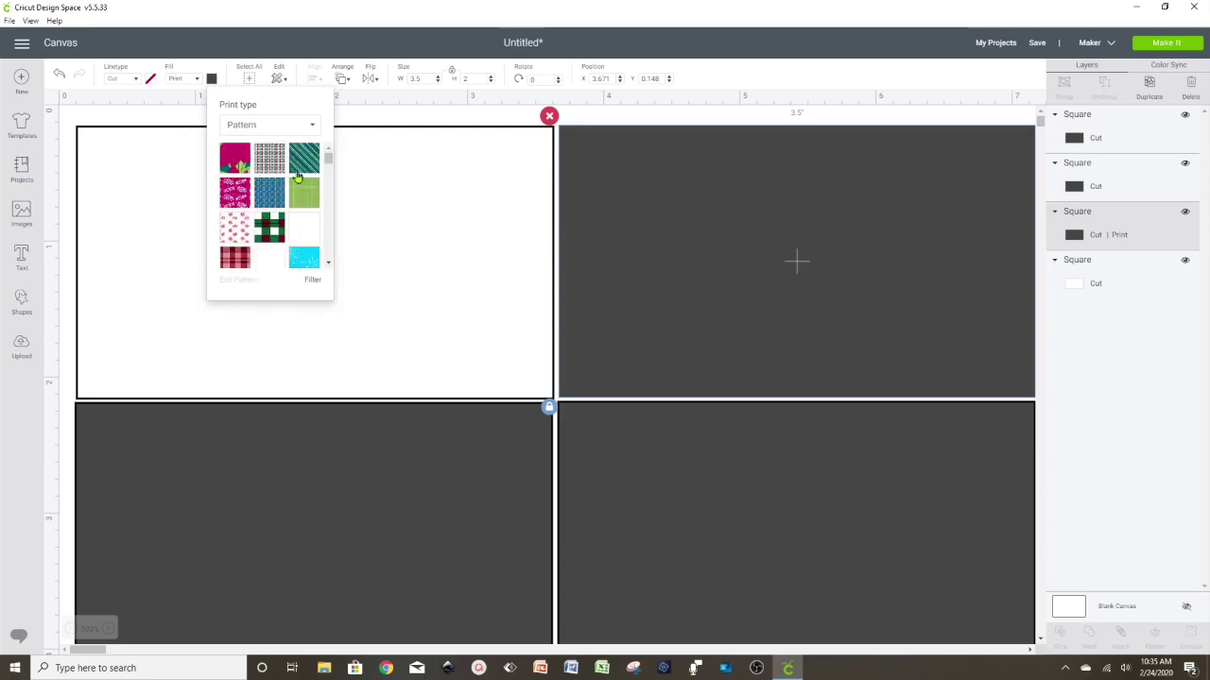
drag(327, 163, 328, 237)
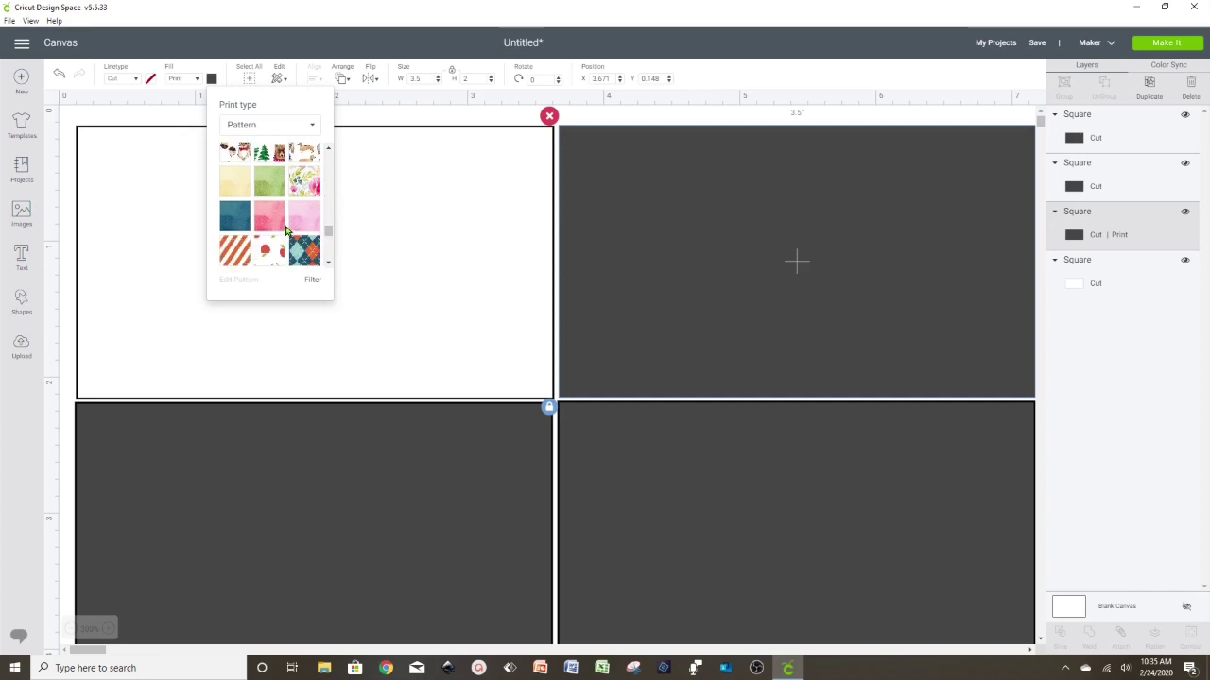
click(269, 220)
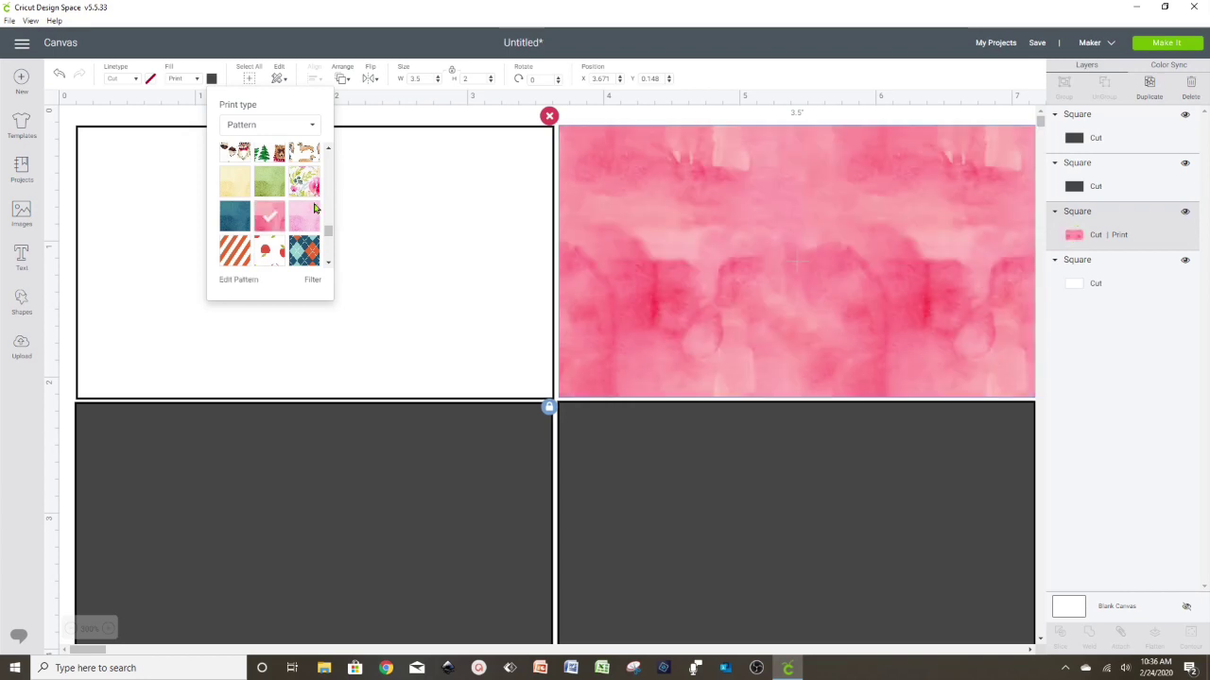
Step: Edit the pink watercolor pattern on the upper-right rectangle, setting its scale to 132
drag(94, 651, 102, 651)
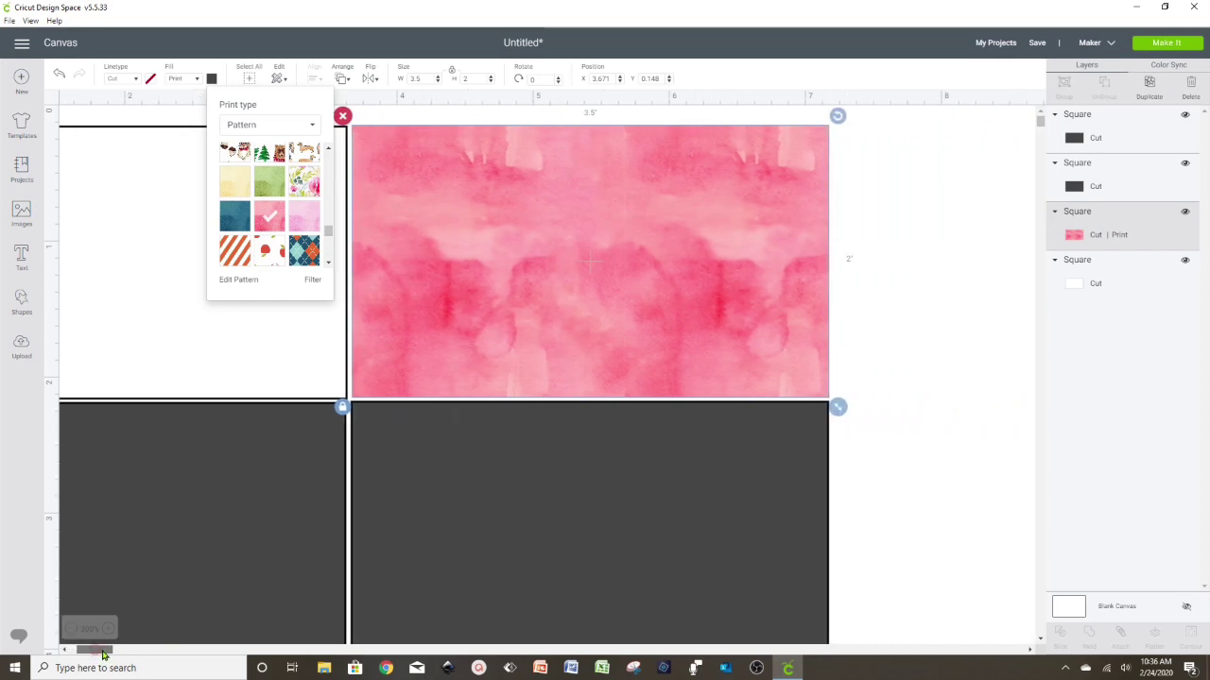
click(512, 344)
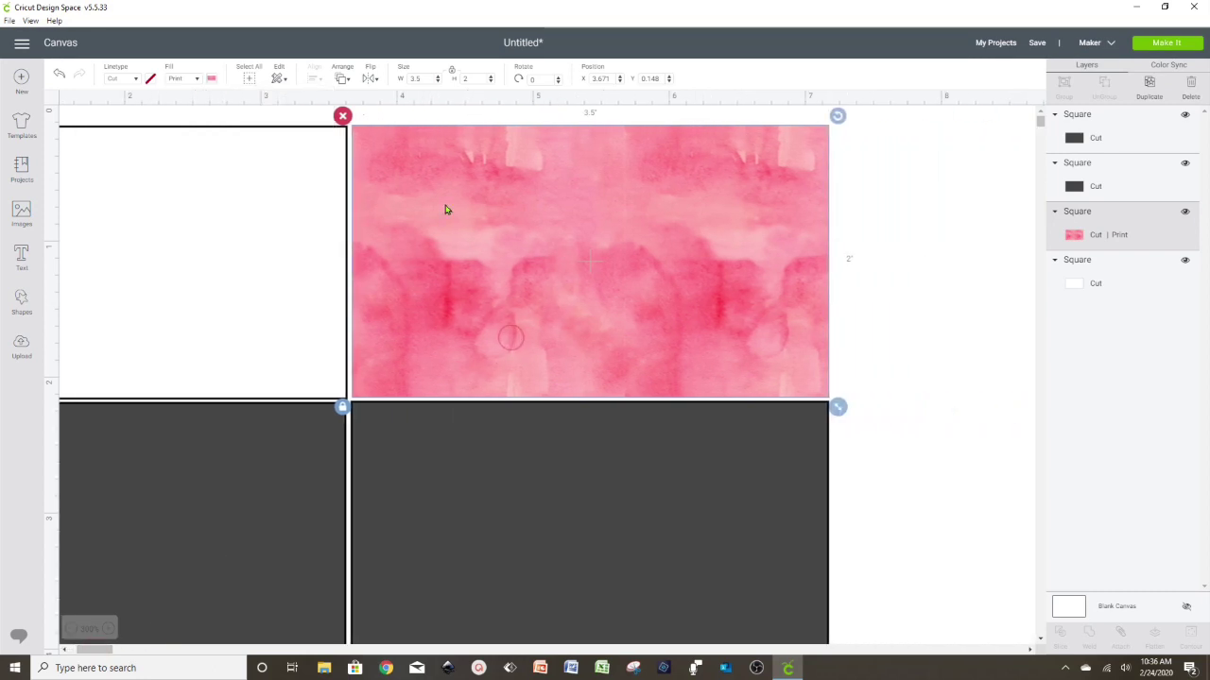
click(212, 79)
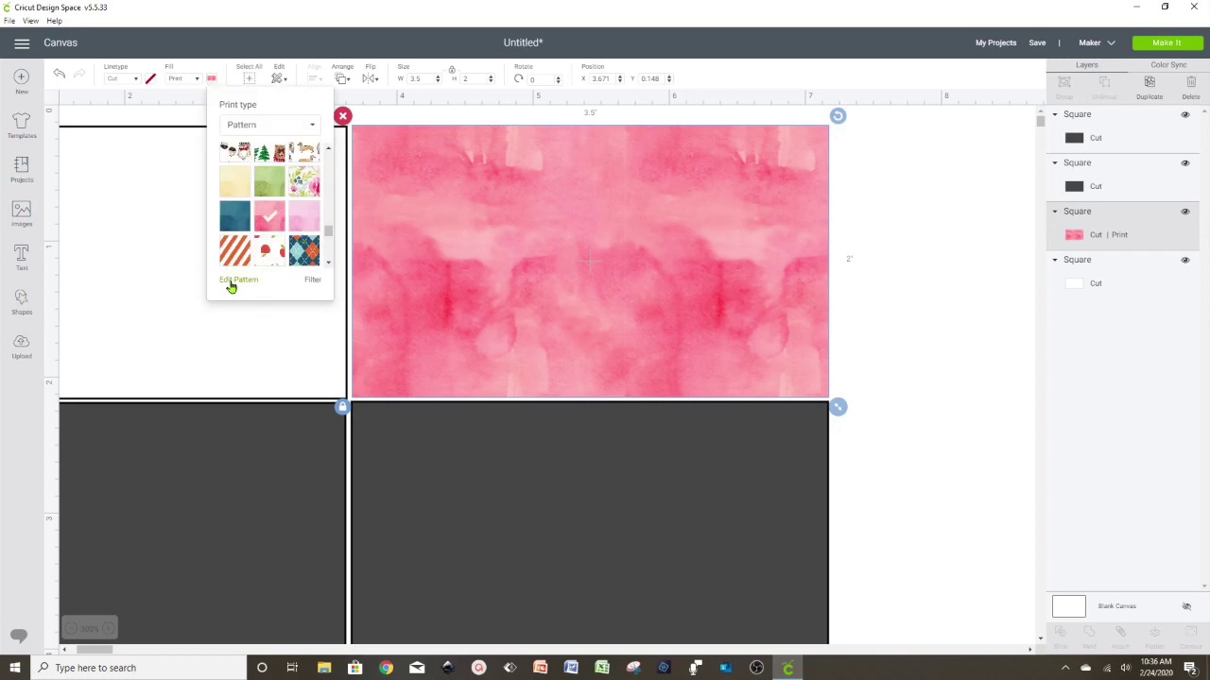
click(238, 280)
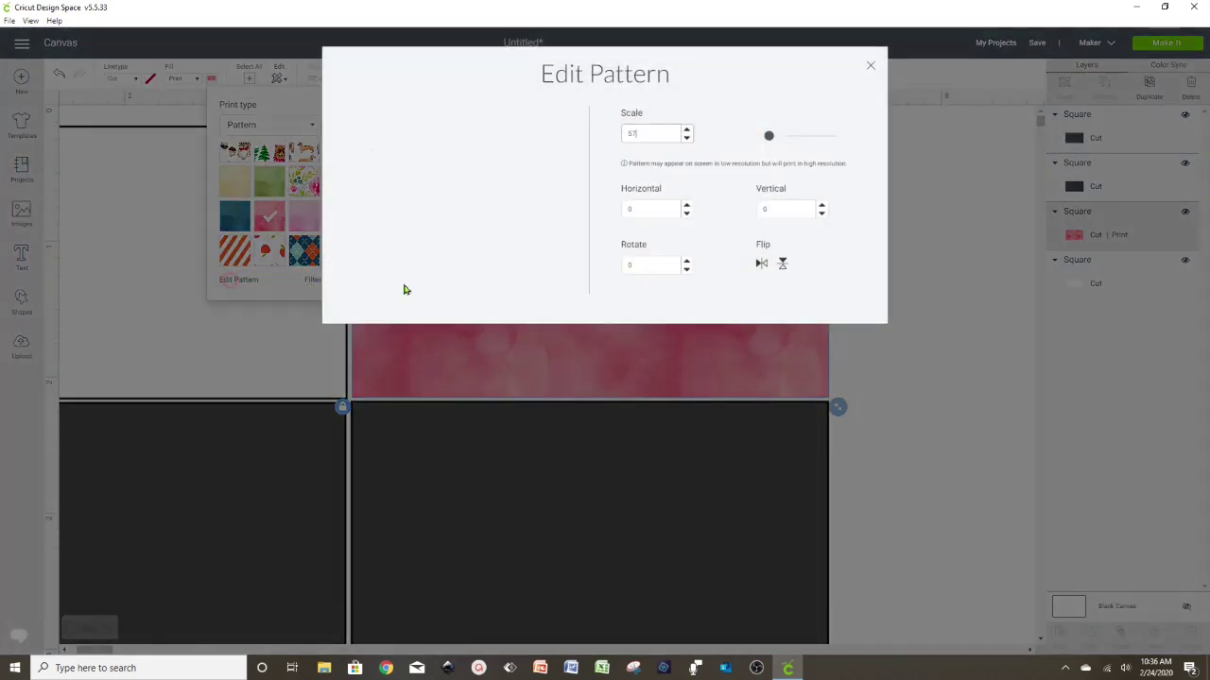
drag(768, 140, 784, 141)
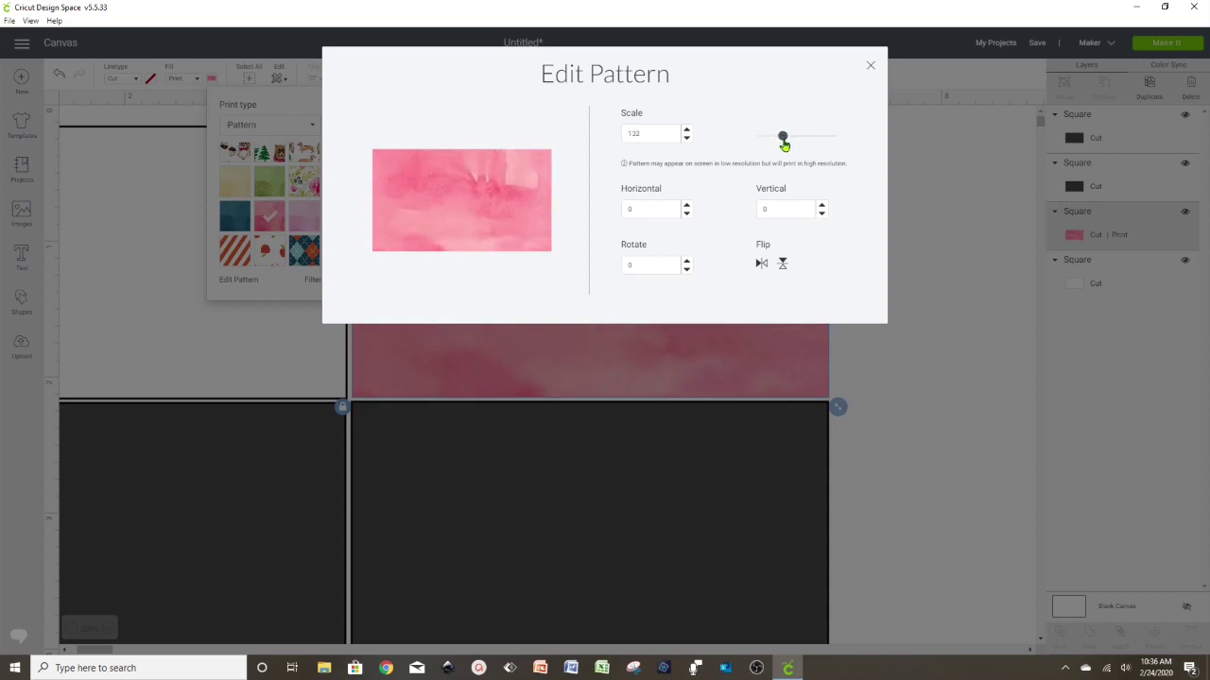
click(964, 162)
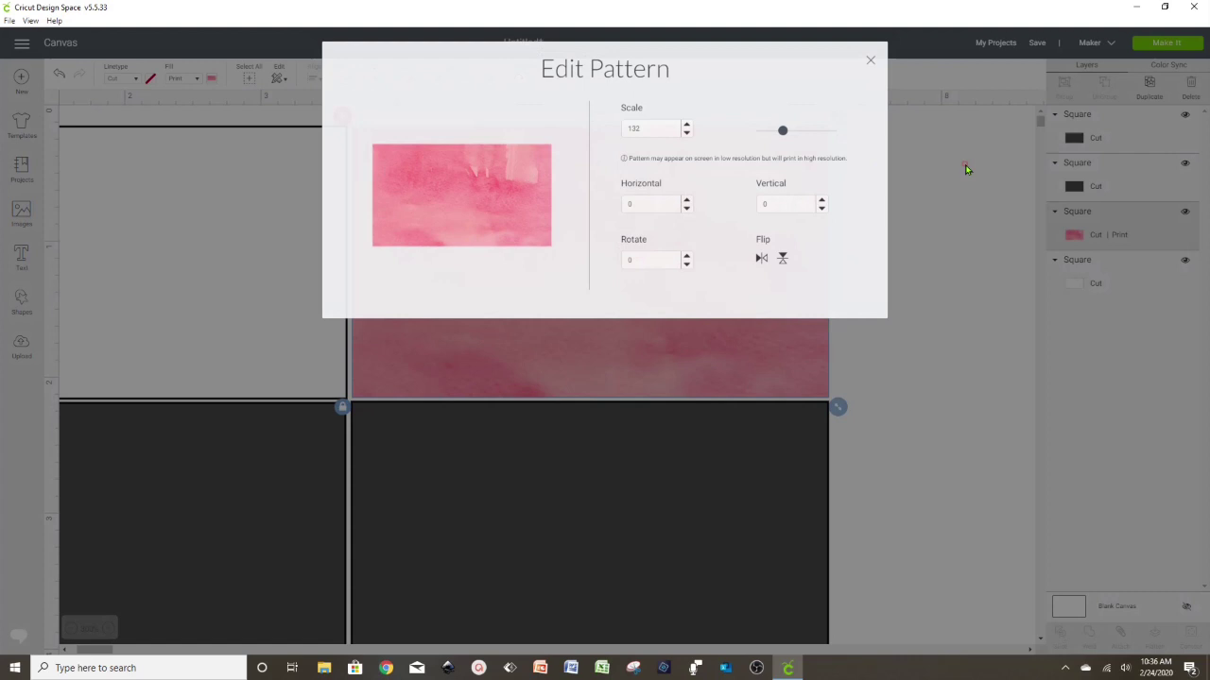
click(835, 305)
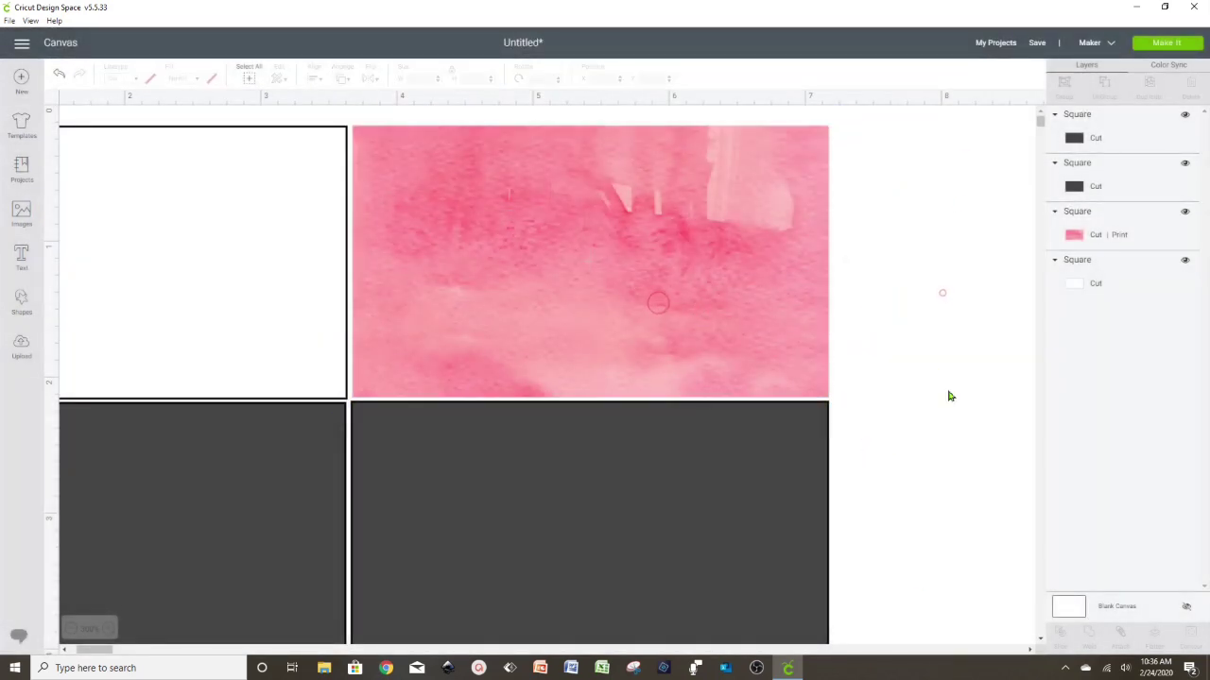
Step: Give the lower-left rectangle a Print fill with the watercolor floral pattern of pink flowers and green leaves
drag(107, 654, 97, 652)
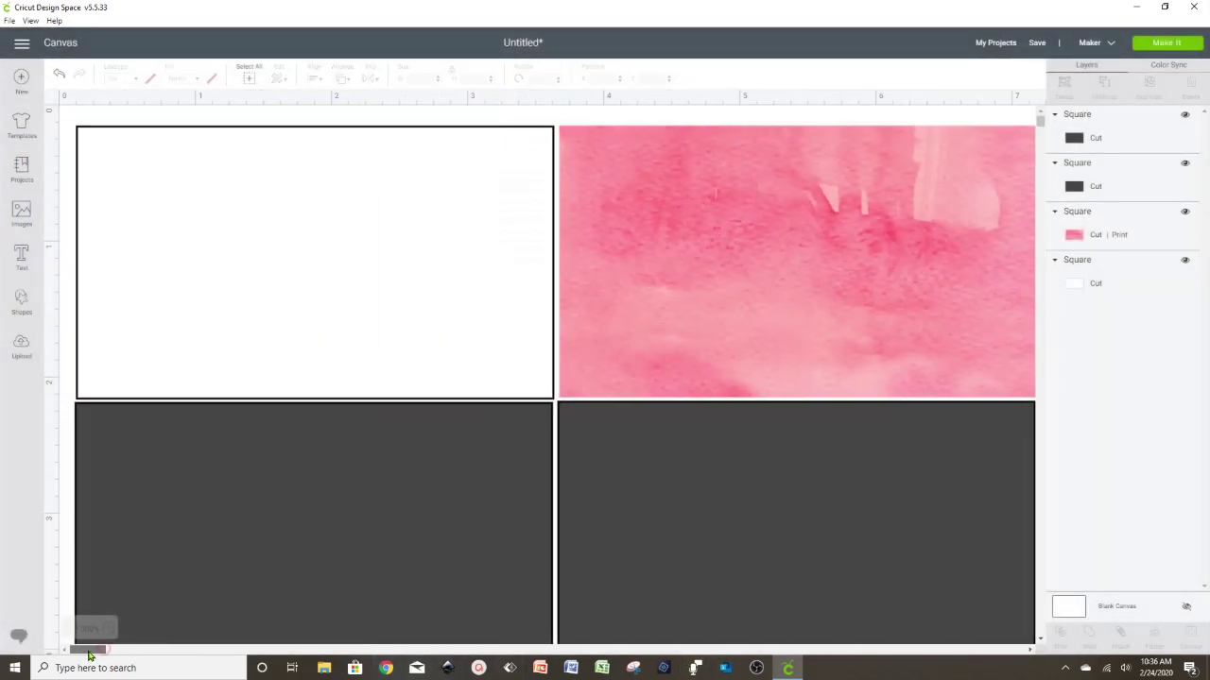
click(231, 522)
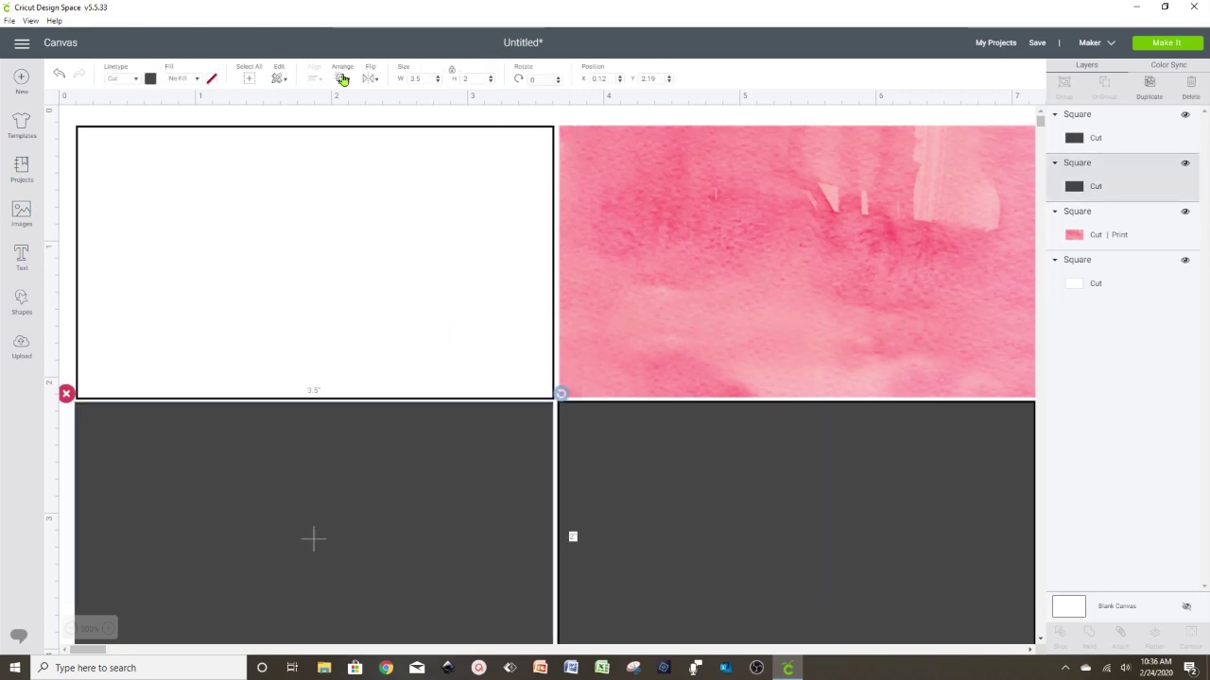
click(182, 82)
click(189, 109)
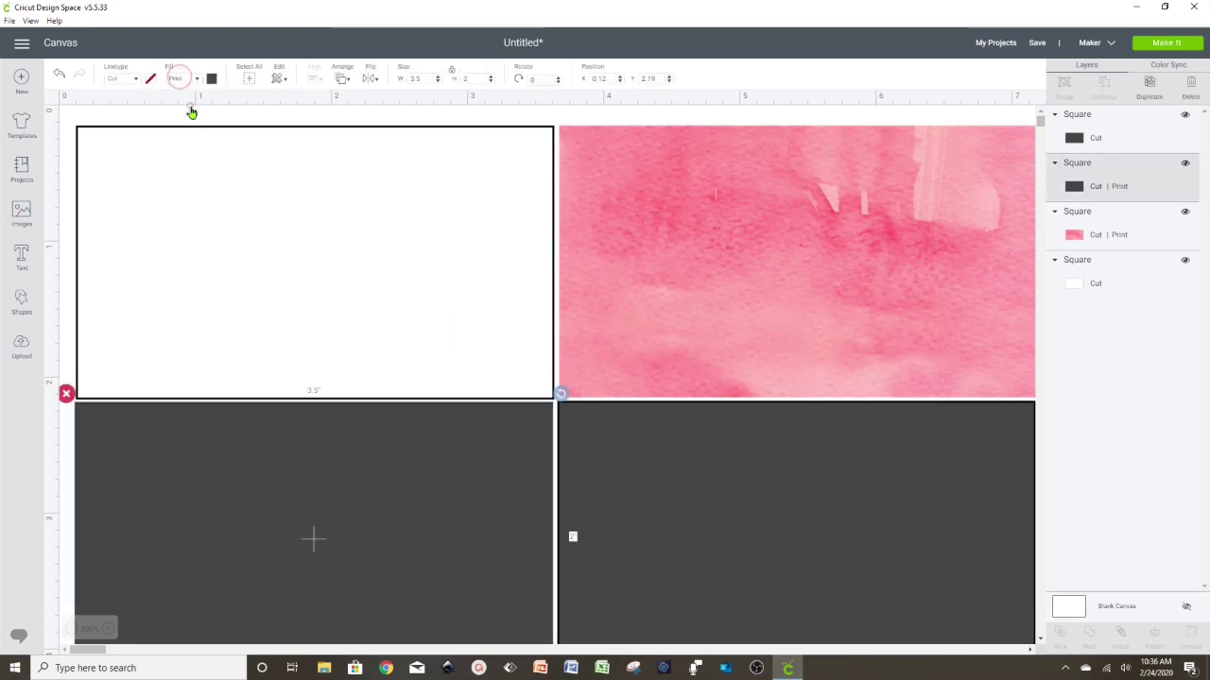
click(213, 79)
click(259, 124)
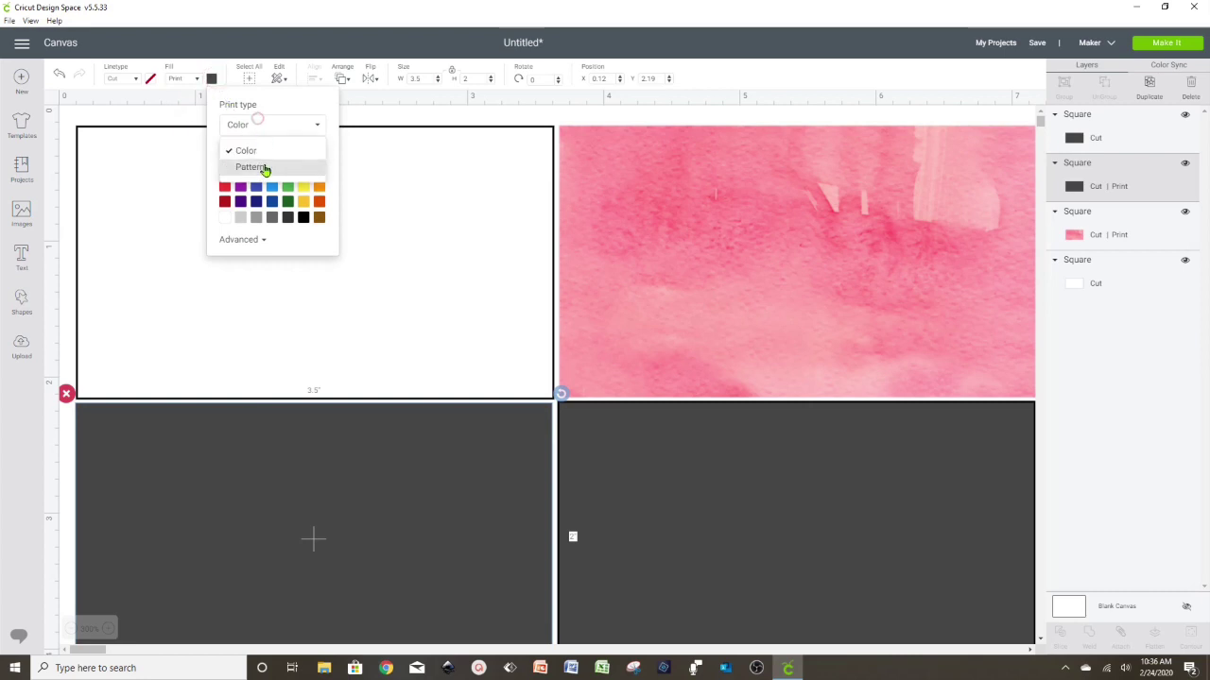
click(255, 172)
drag(327, 154, 329, 232)
click(303, 167)
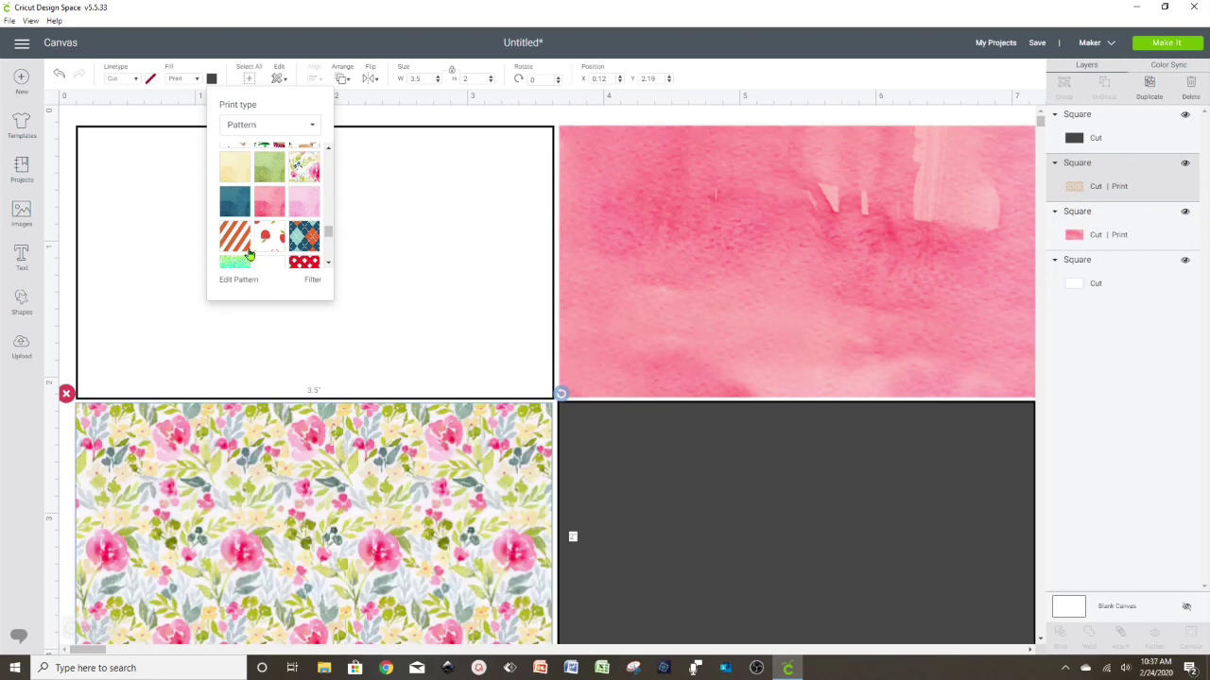
Step: Enlarge the scale of the floral pattern on the lower-left rectangle so that its flowers print bigger
click(239, 280)
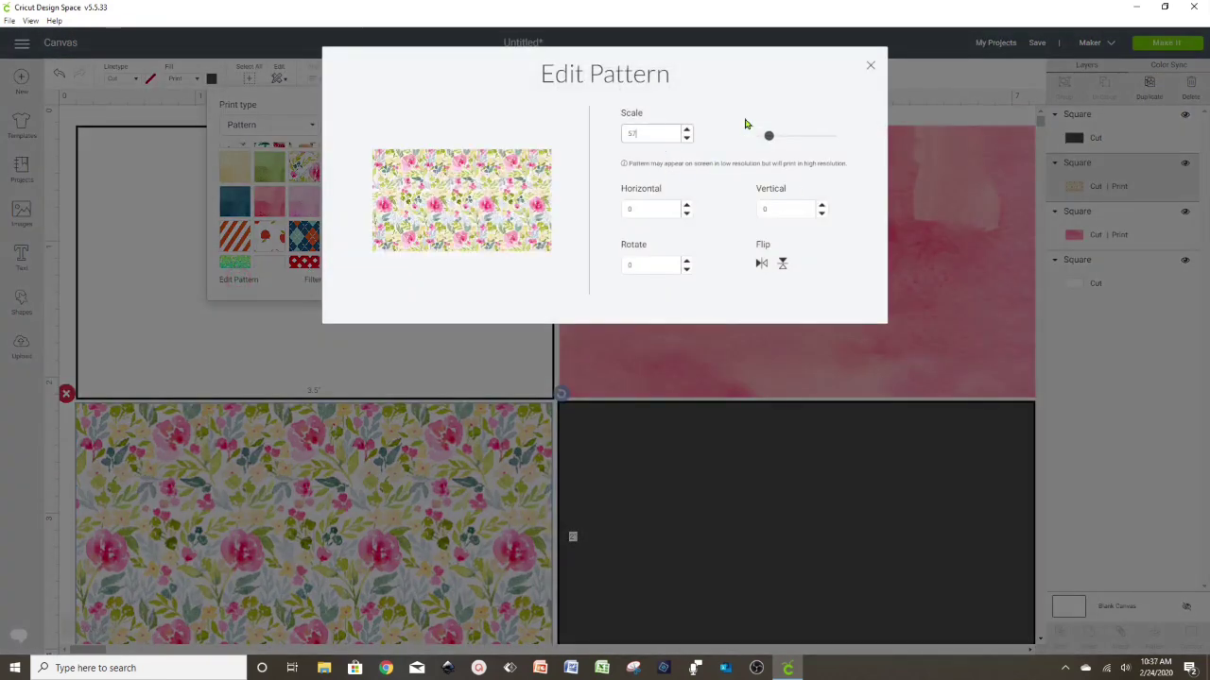
drag(768, 139, 796, 144)
drag(88, 649, 95, 649)
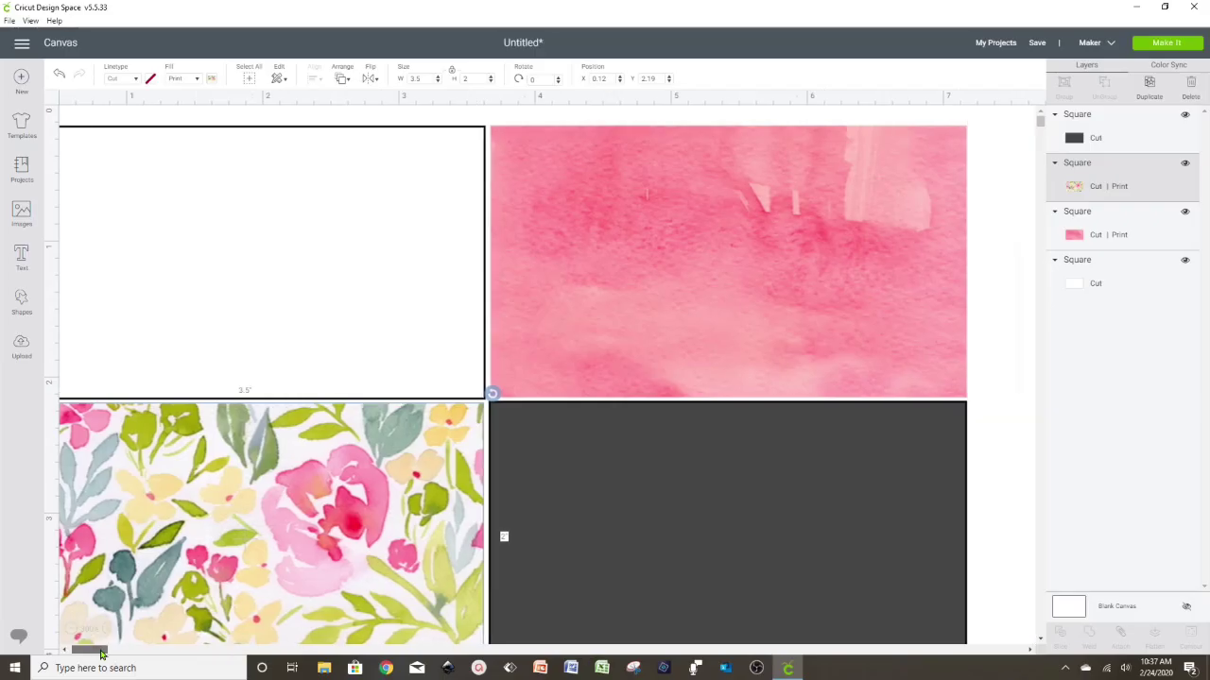
click(1011, 382)
Step: Change the material color of the lower-right rectangle to white
scroll(279, 601, down, 1)
click(614, 443)
click(148, 80)
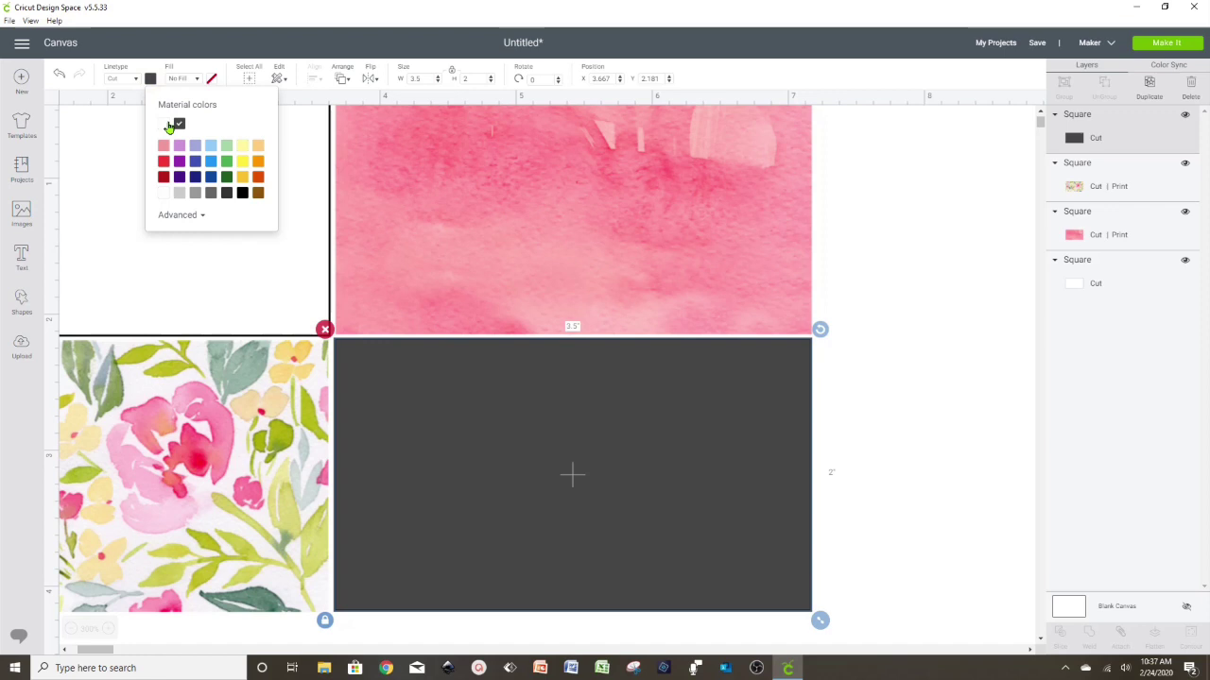
click(167, 129)
click(968, 360)
Step: Insert the uploaded portrait-format frame image with pink flowers and green leaves onto the canvas
drag(111, 651, 105, 652)
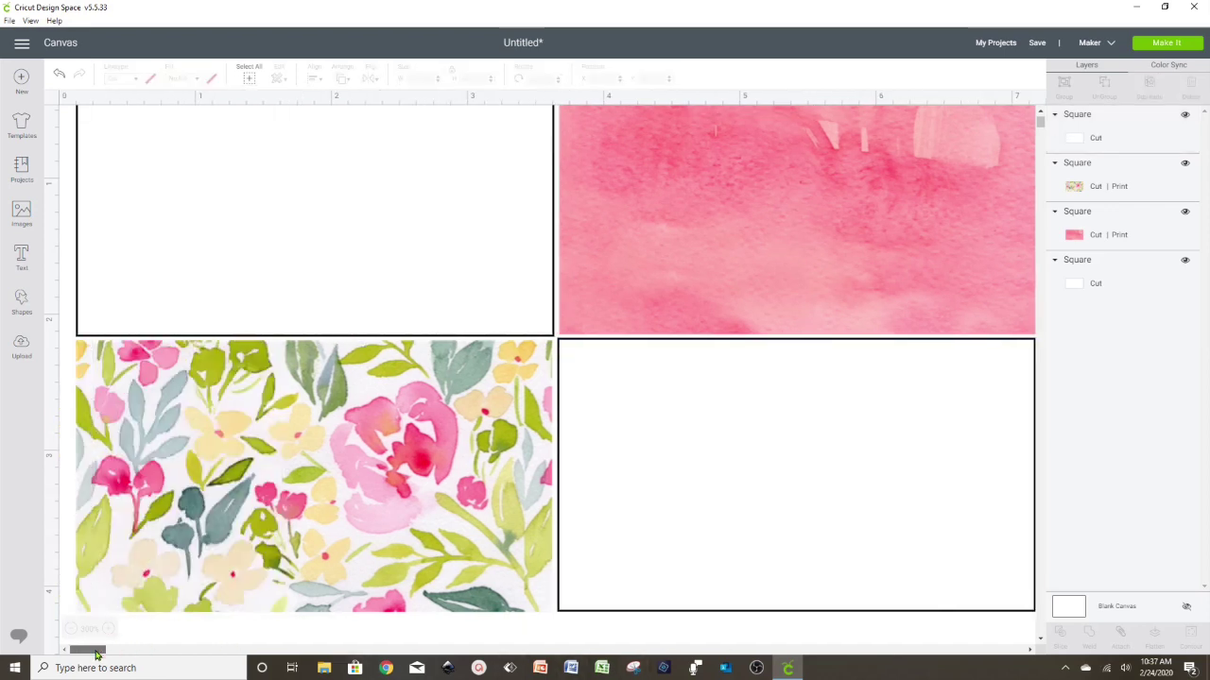
scroll(621, 464, up, 1)
click(209, 212)
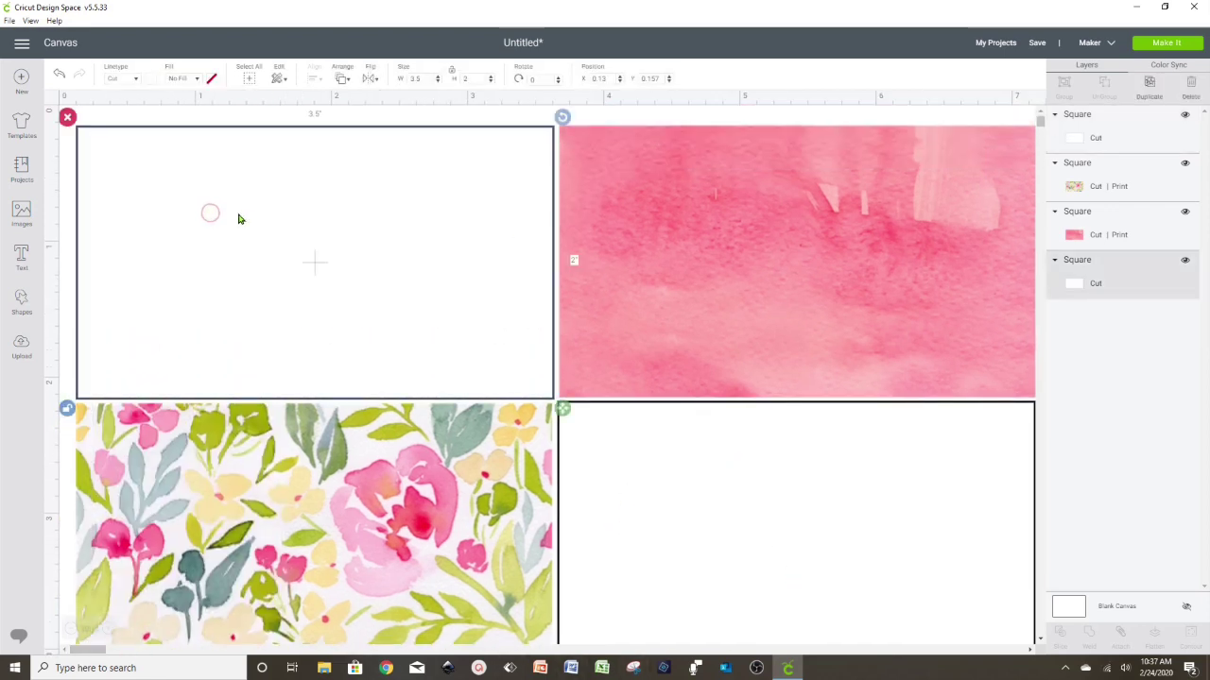
click(162, 118)
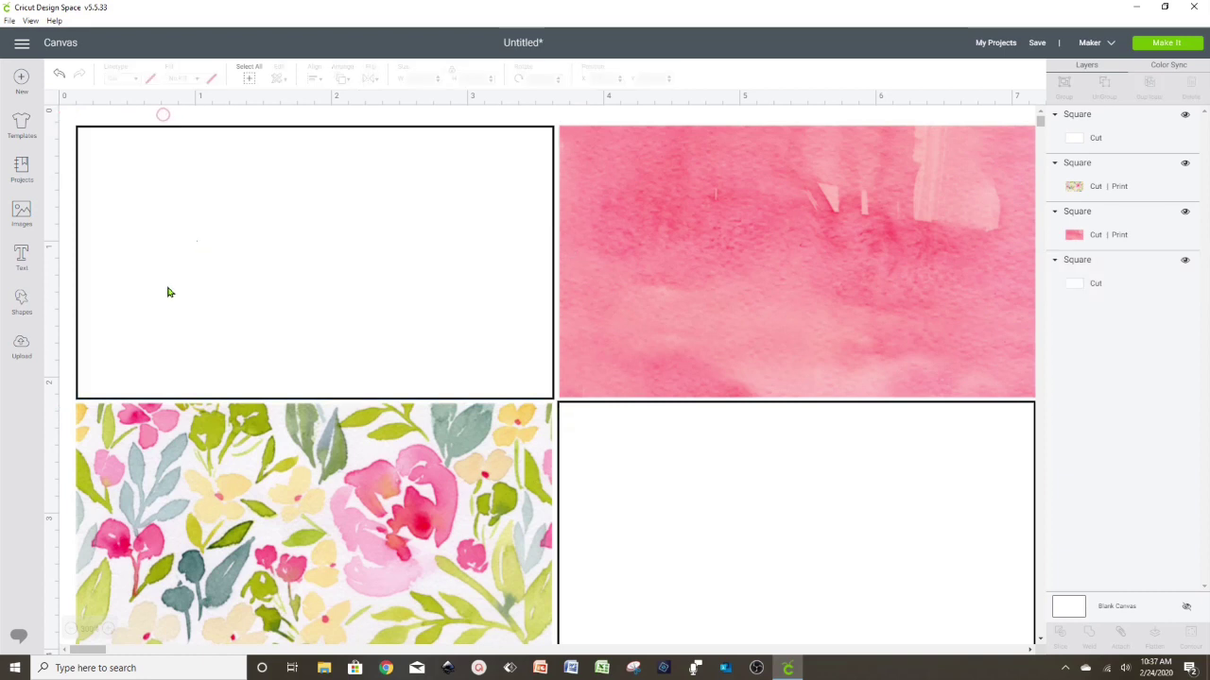
click(27, 356)
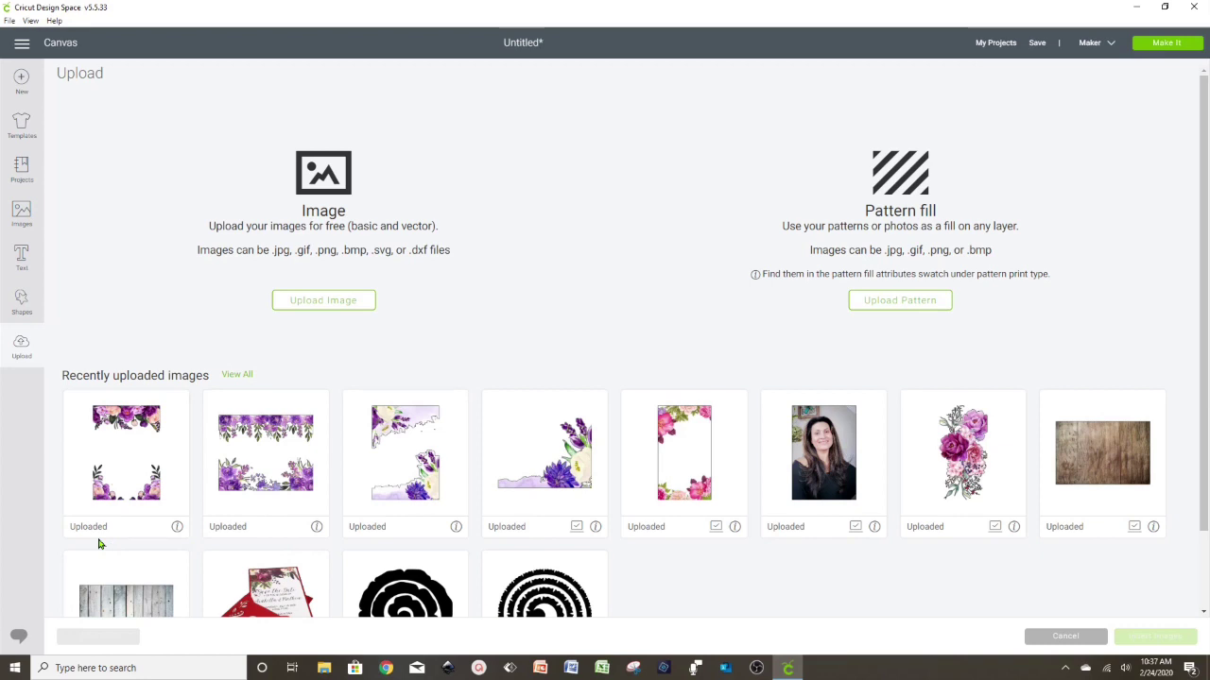
click(695, 462)
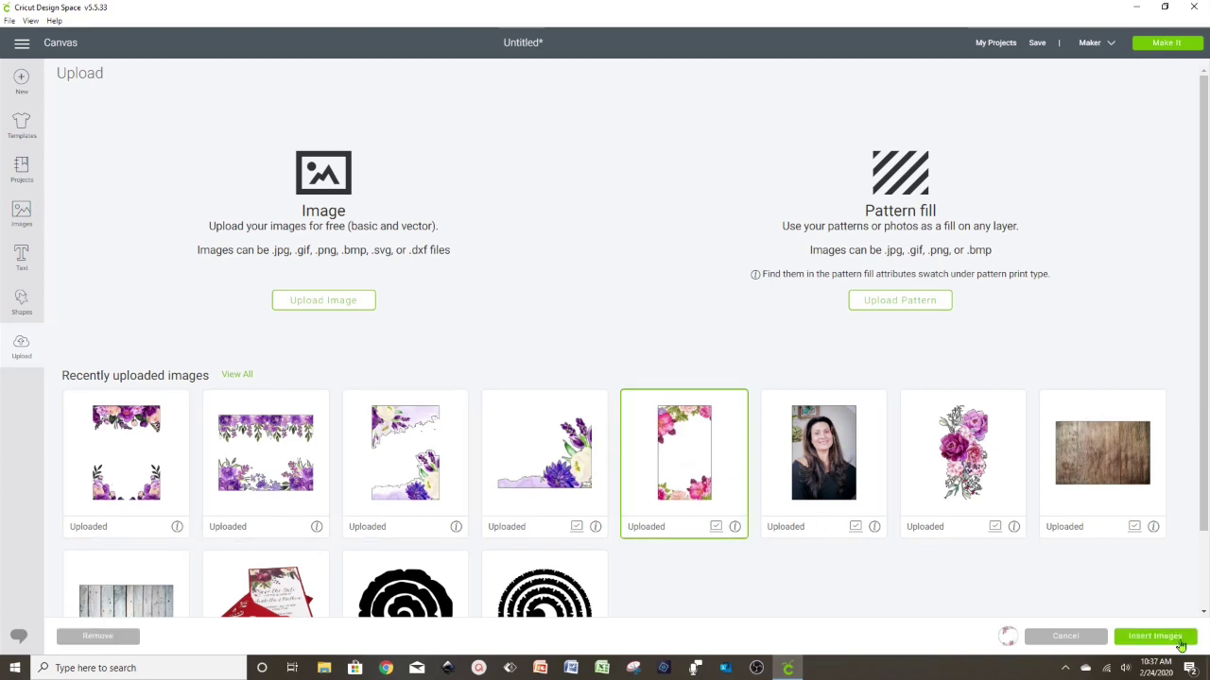
click(1178, 641)
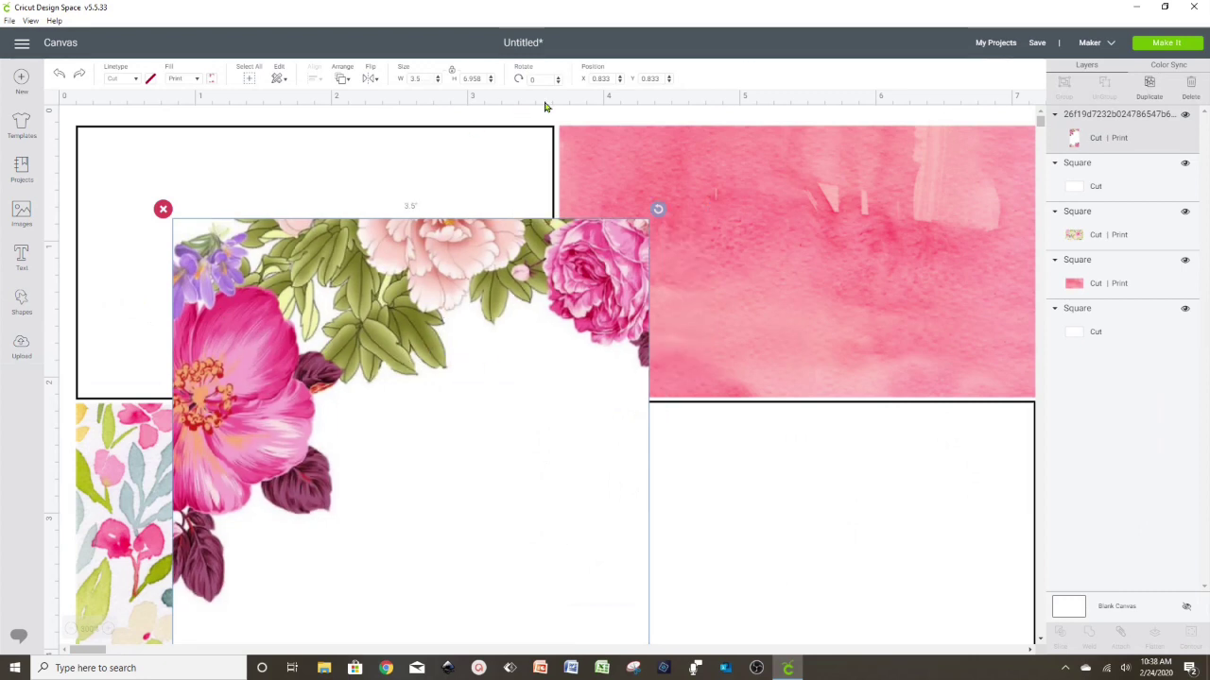
Step: Rotate the inserted pink floral frame by 90 degrees so it lies horizontally
text(90)
key(Return)
scroll(513, 321, down, 5)
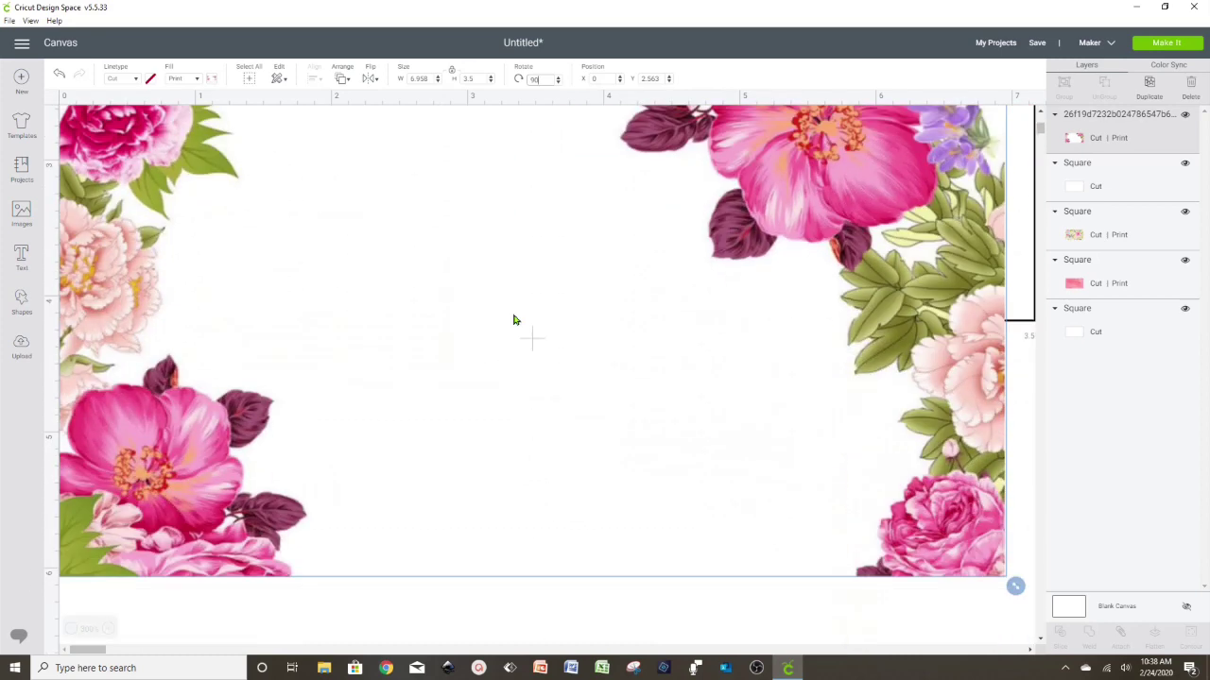
scroll(513, 320, down, 2)
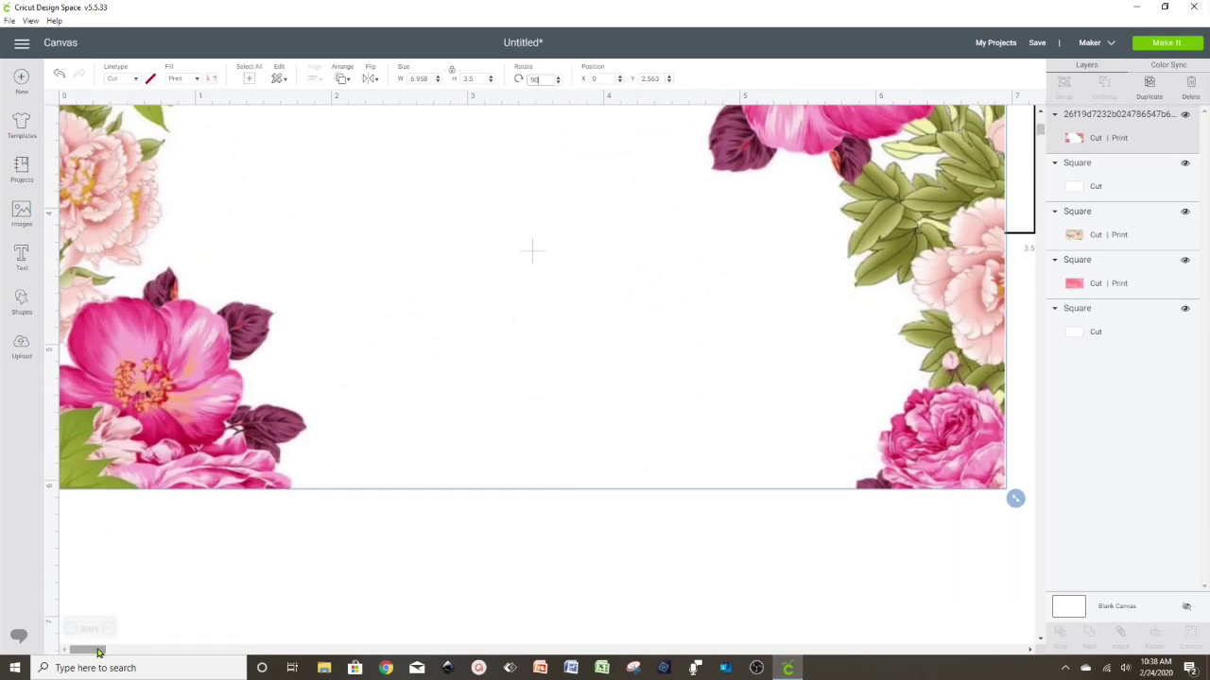
Step: Unlock the floral frame's proportions and resize it to 3.5 inches wide by 2 inches high
drag(225, 399, 374, 410)
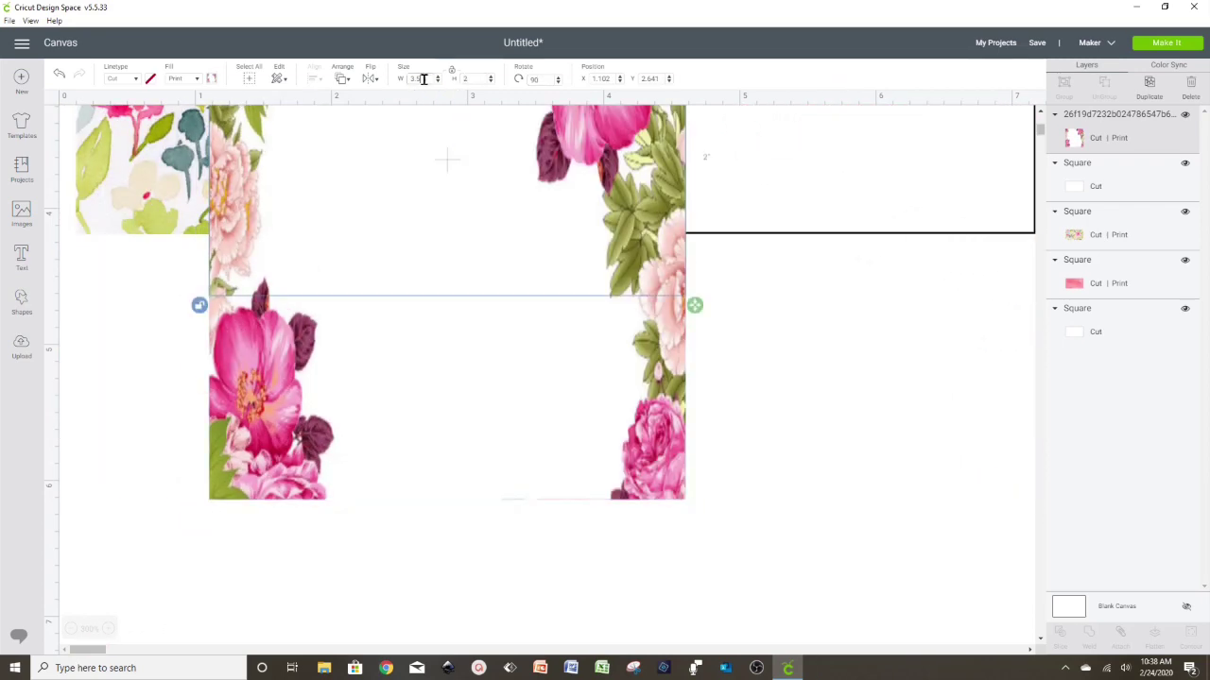
drag(425, 80, 399, 63)
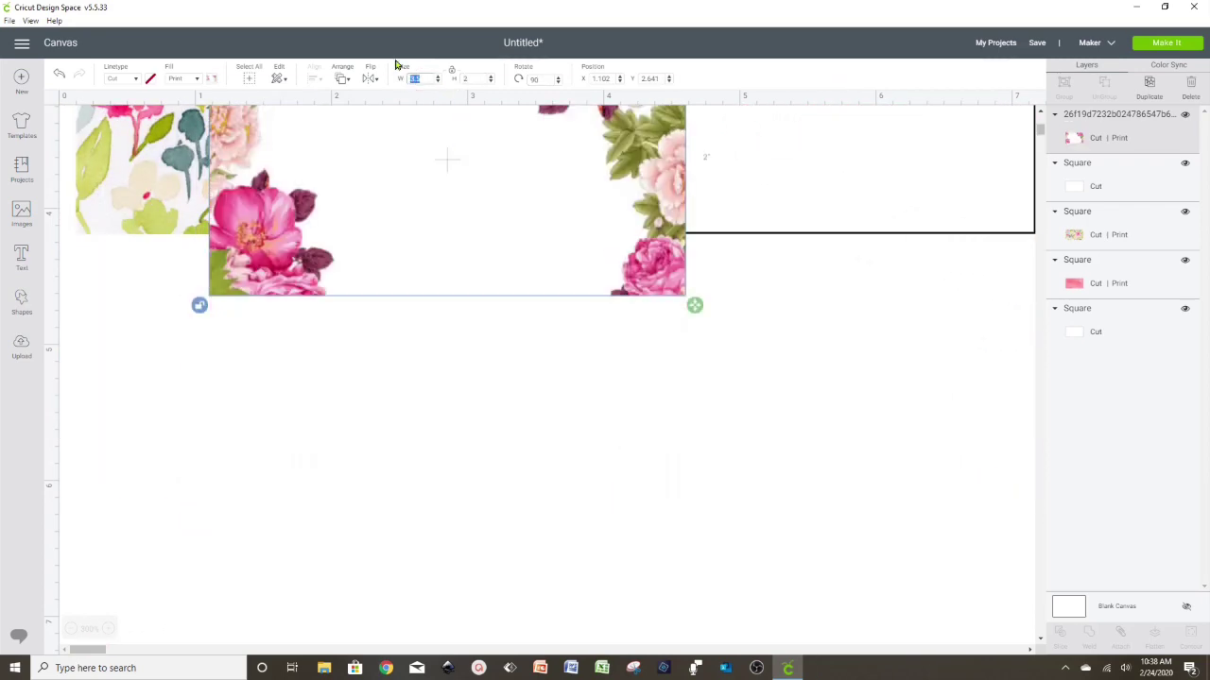
text(3.5)
click(627, 375)
scroll(704, 374, up, 5)
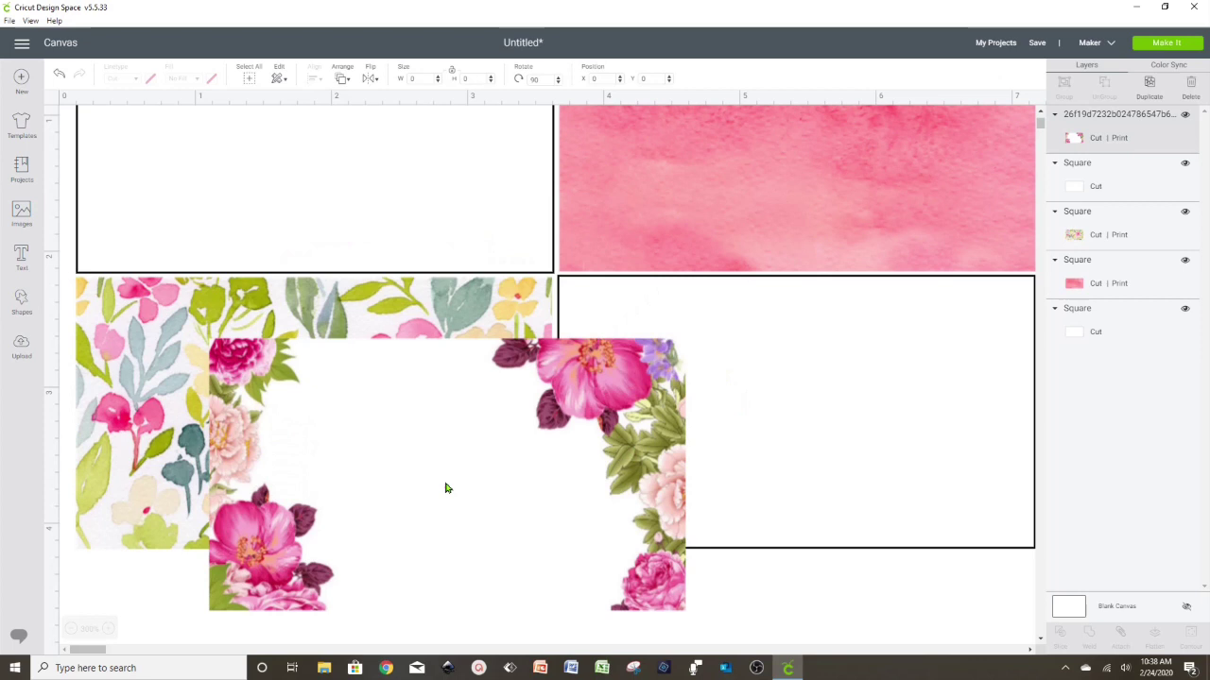
Step: Position the pink floral frame exactly over the upper-left white rectangle and flatten the two into one printable card
drag(445, 489, 348, 289)
scroll(381, 356, up, 2)
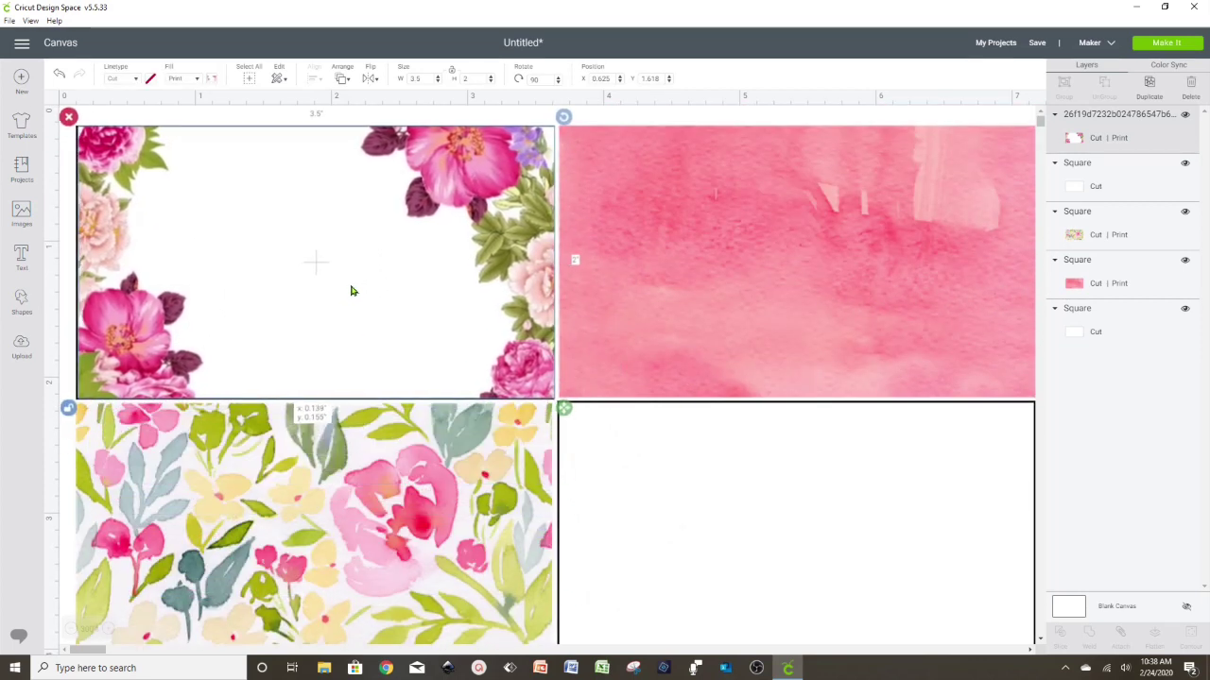
click(171, 114)
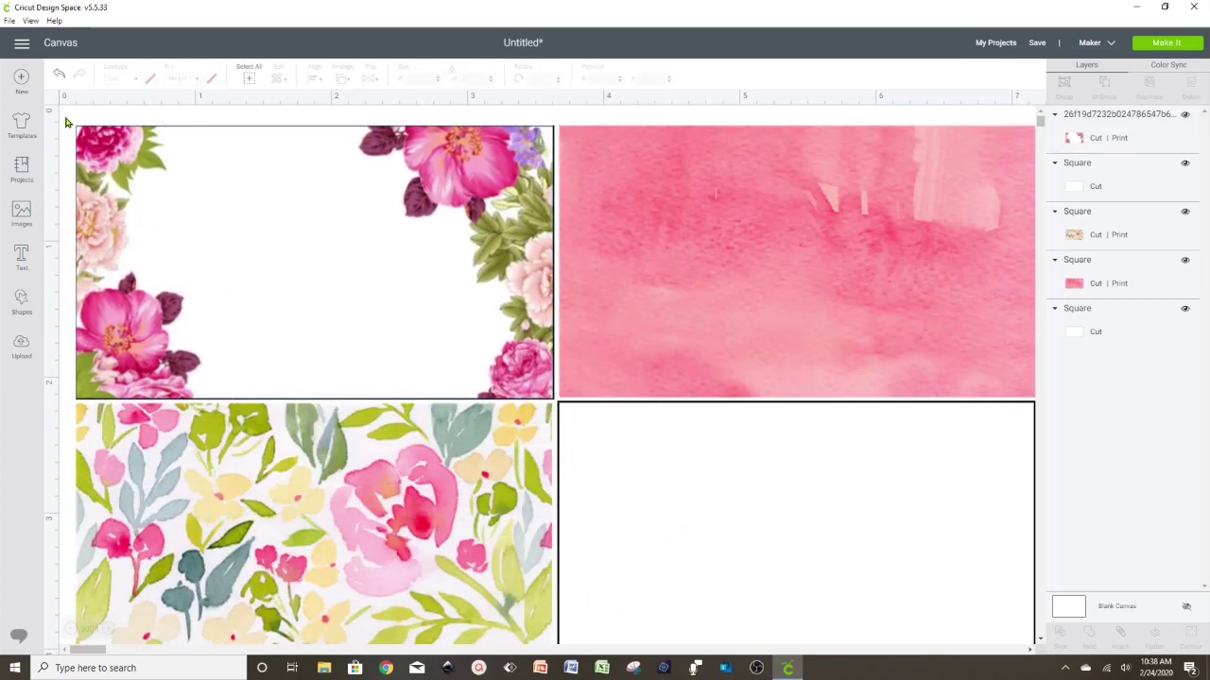
mouse_move(71, 113)
mouse_down()
mouse_move(274, 240)
mouse_move(112, 119)
mouse_move(330, 262)
mouse_up()
click(111, 238)
click(156, 112)
click(1153, 635)
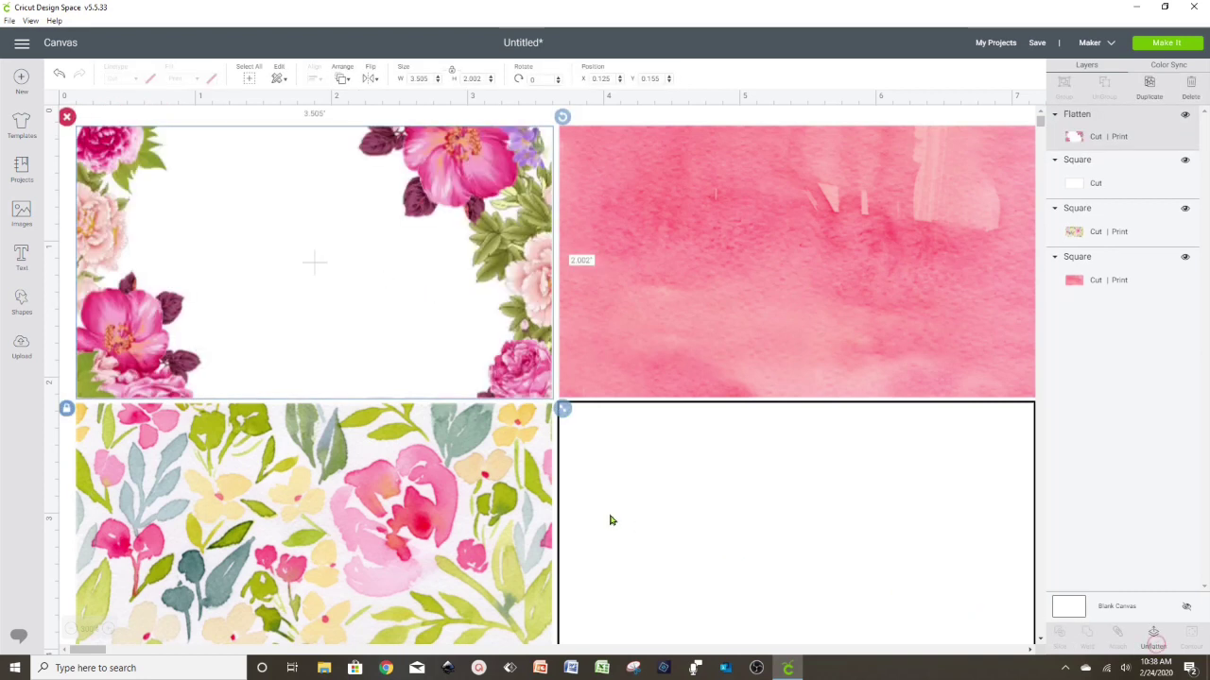
Step: Insert the uploaded purple and pink flower bouquet image for the lower-right white card
drag(81, 651, 106, 653)
click(328, 515)
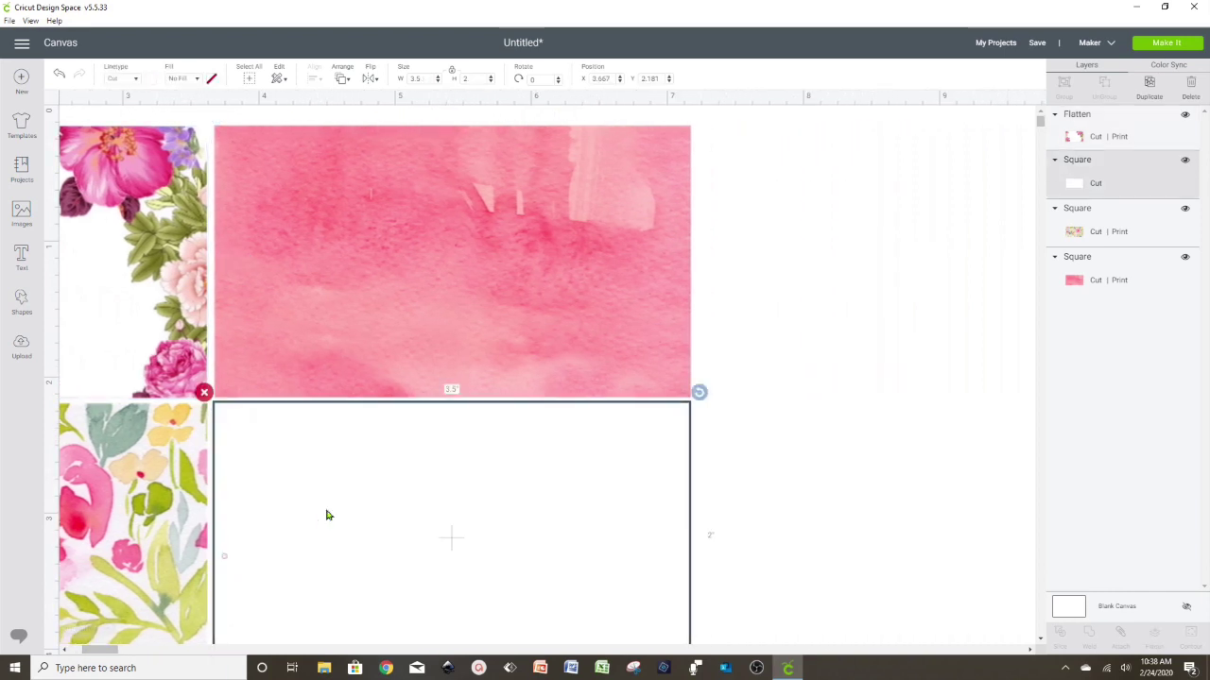
scroll(448, 478, down, 1)
click(904, 404)
scroll(784, 431, down, 1)
click(440, 485)
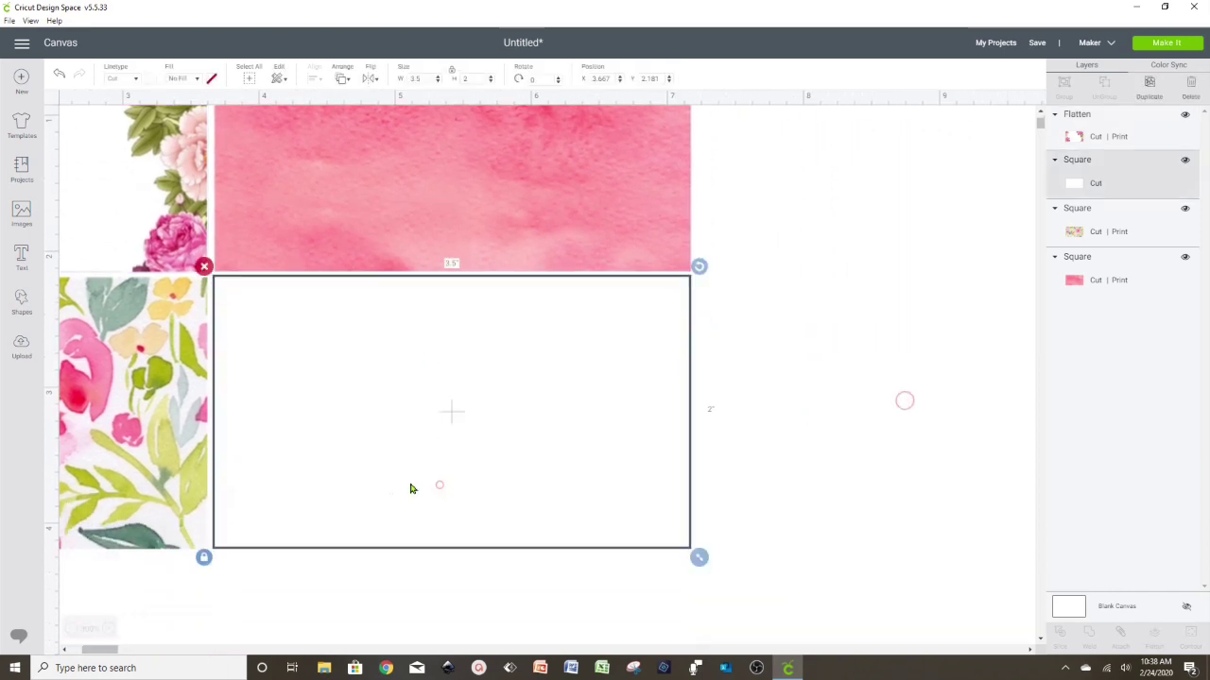
click(22, 348)
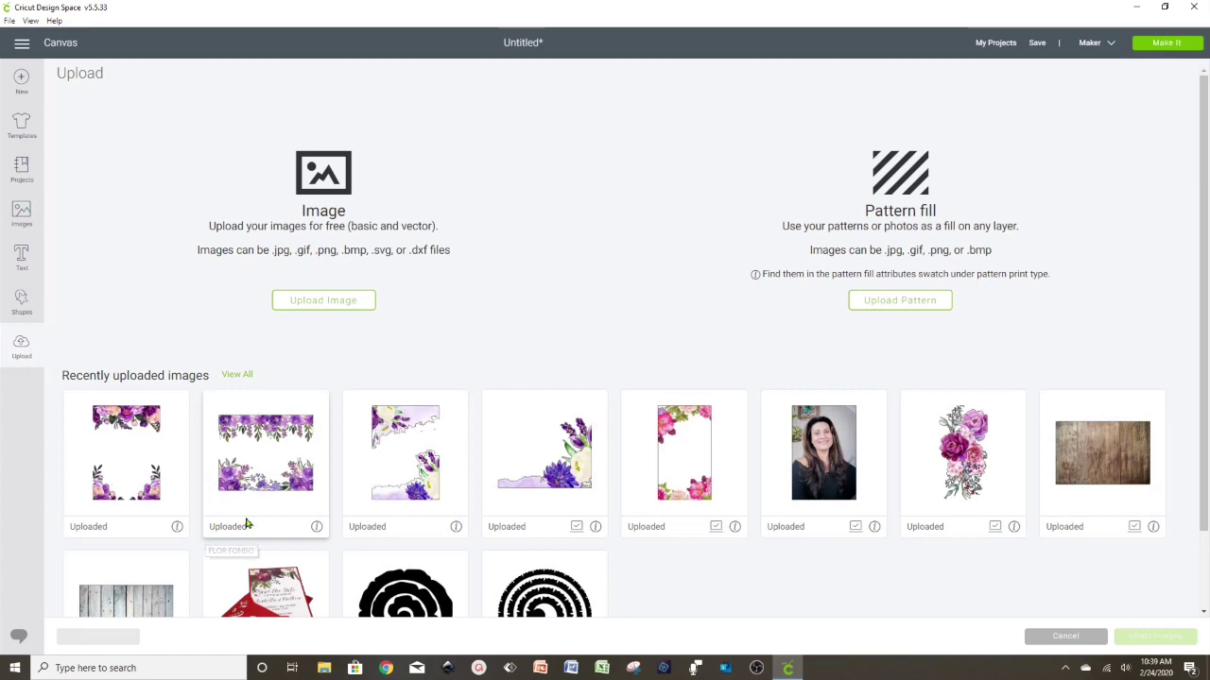
scroll(641, 511, down, 1)
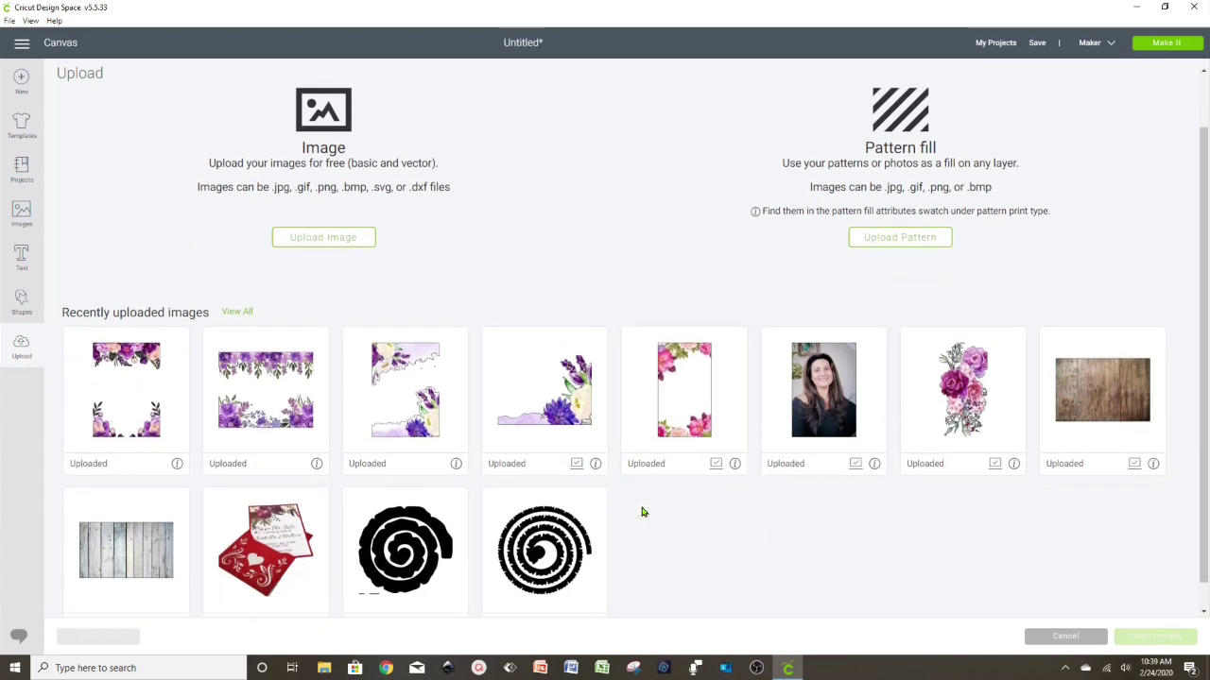
click(971, 395)
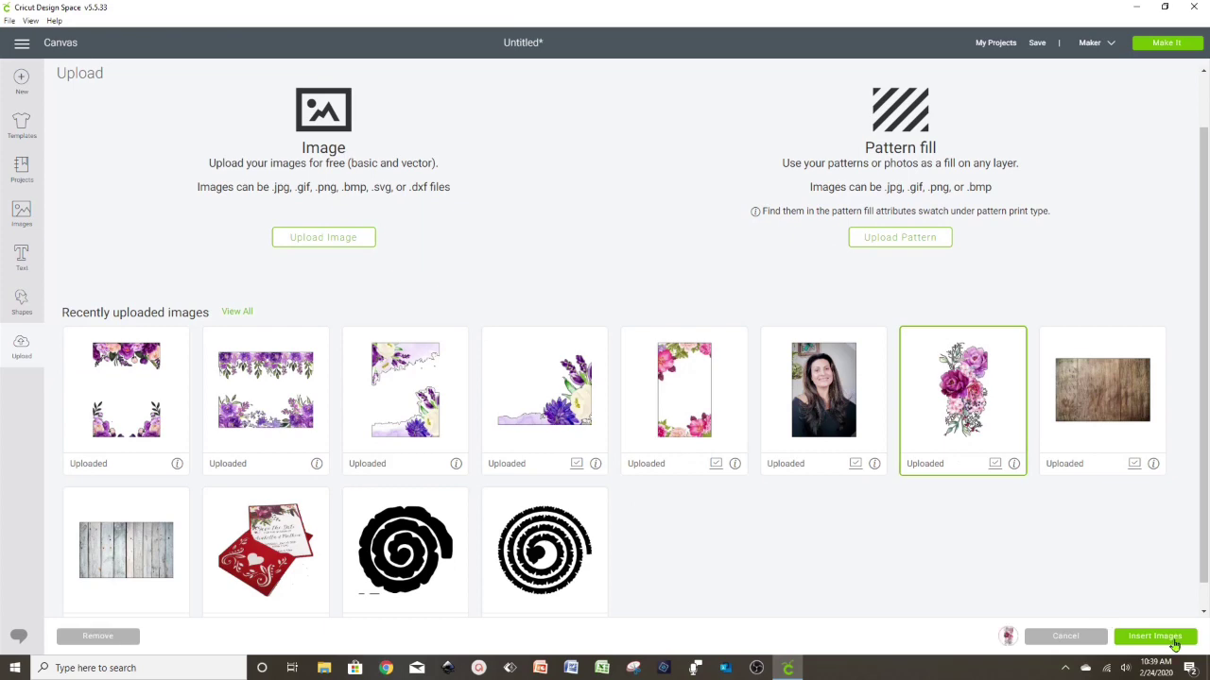
click(1174, 641)
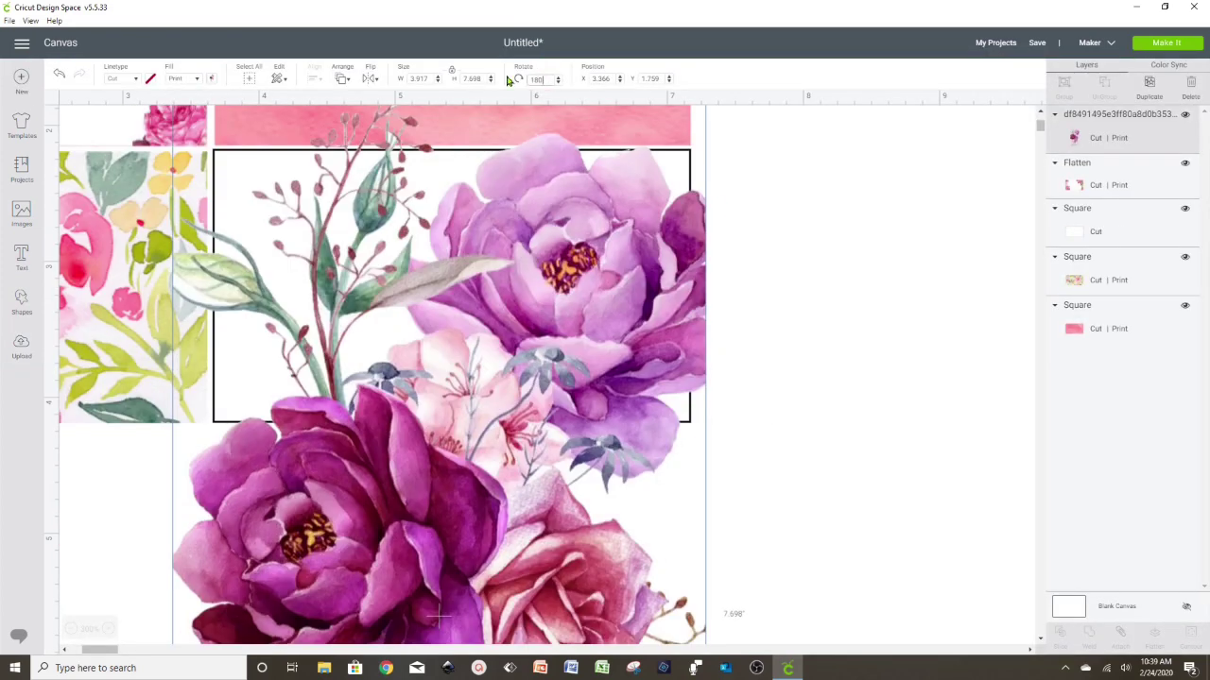
Step: Rotate the purple bouquet to 270 degrees and shrink it to about 1.23 inches wide
key(Return)
scroll(932, 485, down, 4)
drag(972, 513, 499, 278)
scroll(499, 278, up, 4)
drag(203, 498, 463, 325)
drag(754, 480, 352, 272)
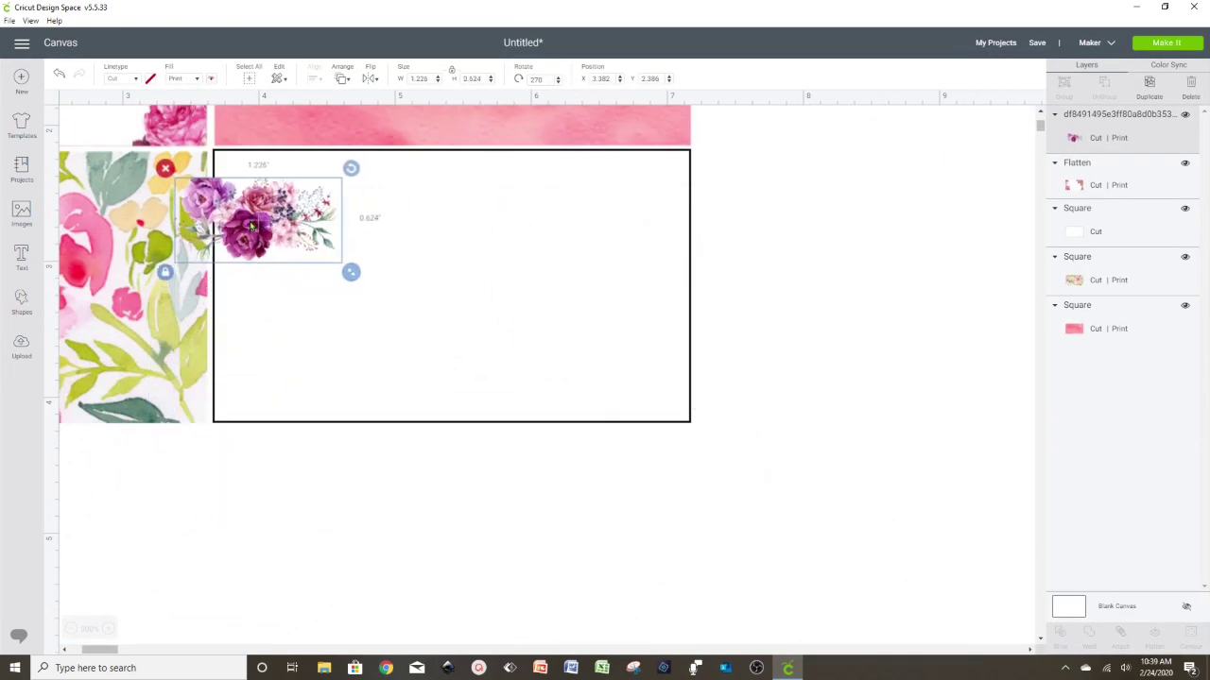
Step: Place the purple bouquet inside the upper-left corner of the lower-right white rectangle
drag(254, 225, 283, 196)
click(705, 588)
scroll(705, 588, up, 2)
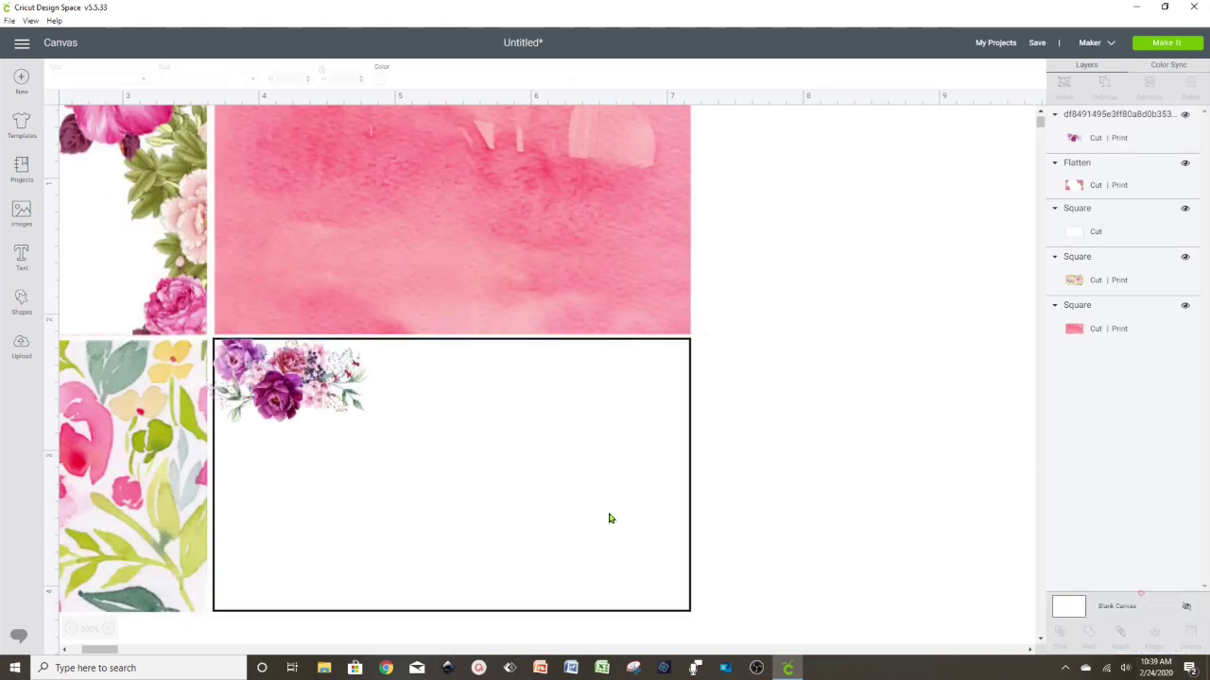
drag(277, 400, 285, 397)
click(907, 507)
Step: Flatten the purple bouquet together with the lower-right white rectangle into one printable card
drag(792, 627, 254, 367)
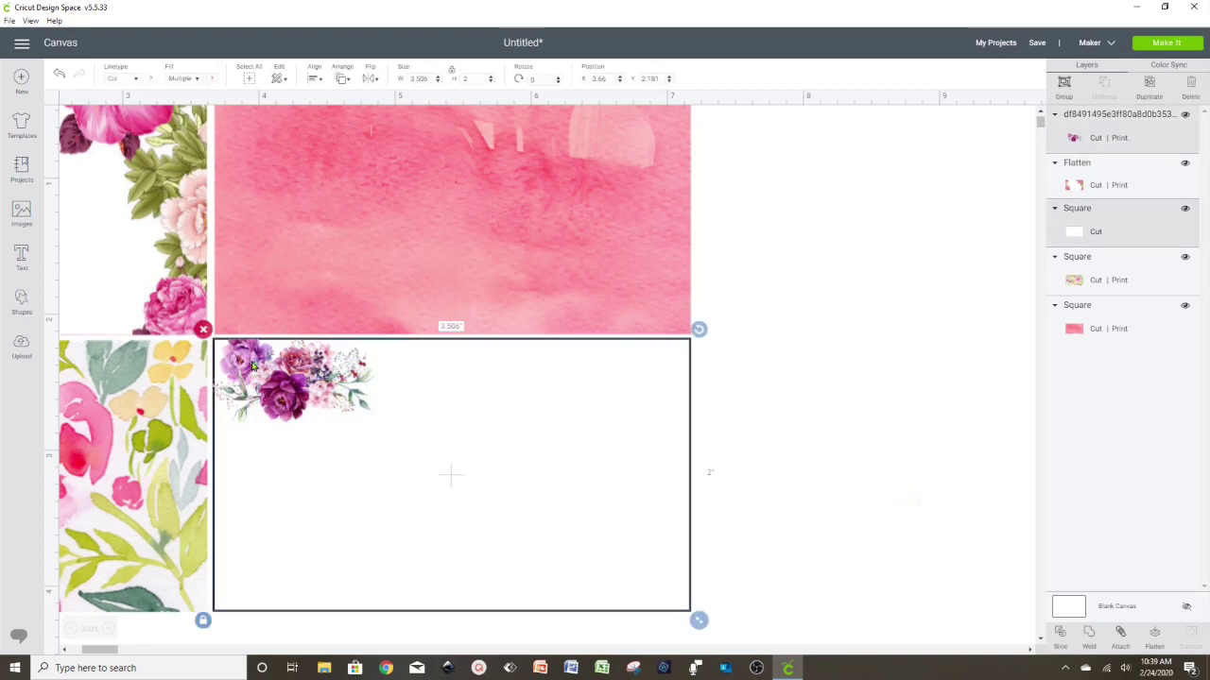
click(1153, 640)
click(408, 547)
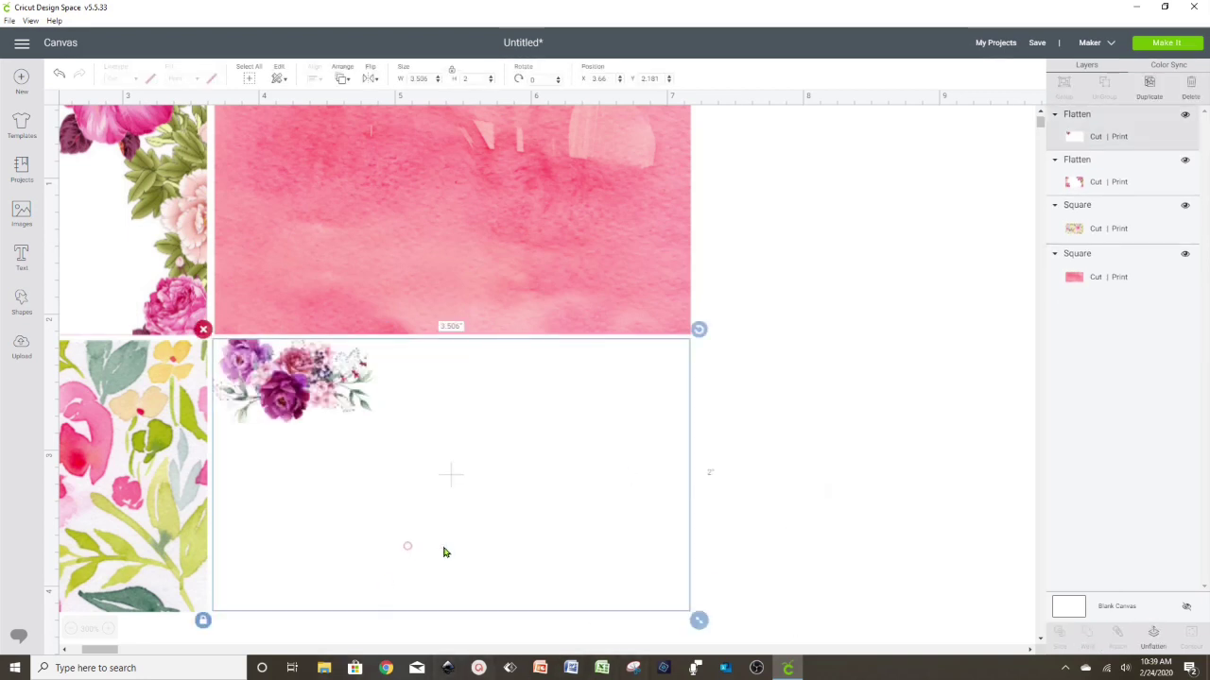
drag(108, 652, 96, 651)
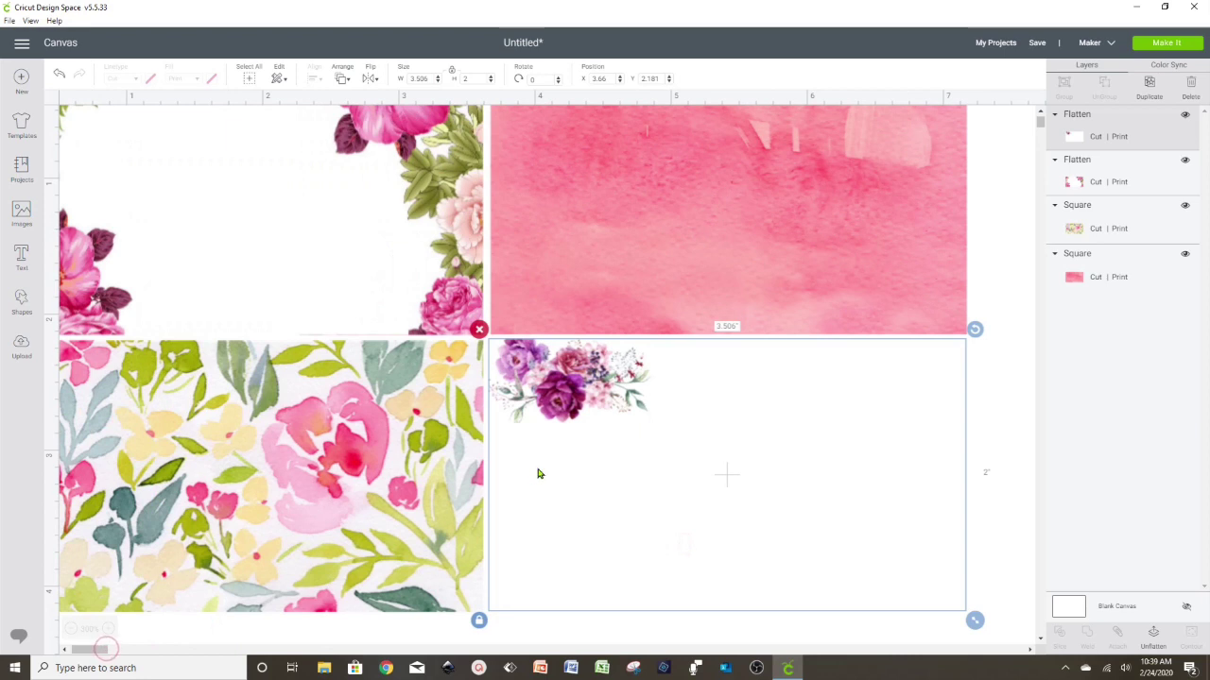
scroll(539, 477, up, 1)
click(1018, 272)
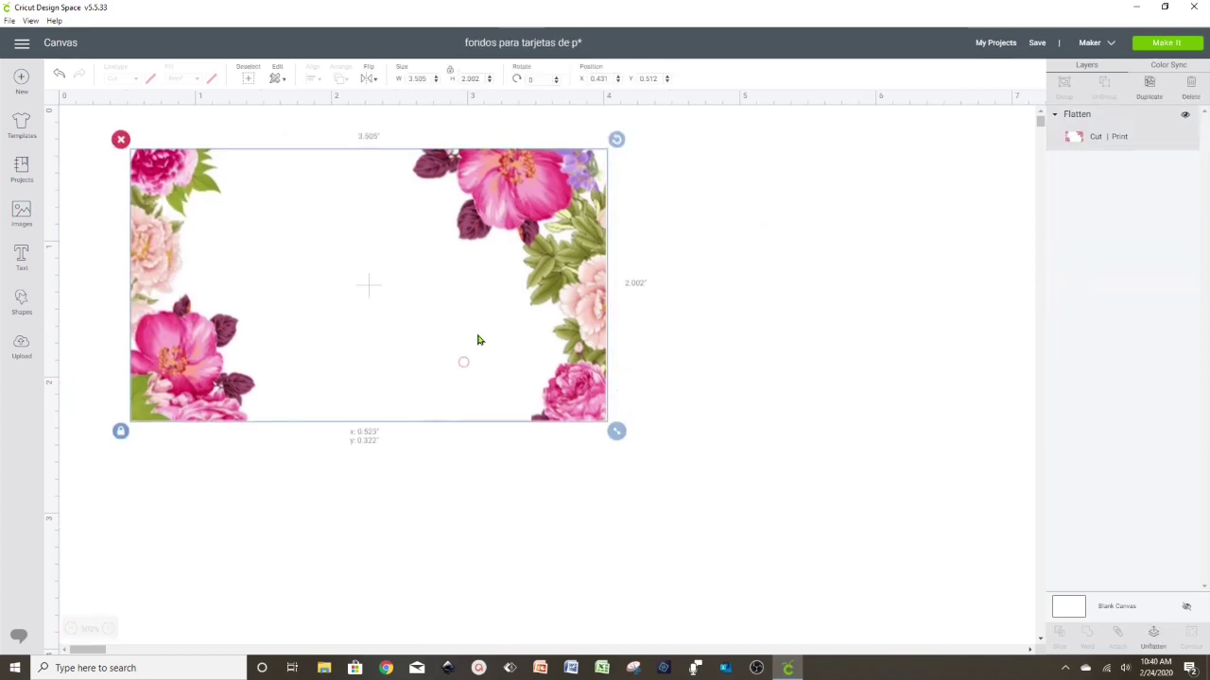
Step: Add a text object reading "Daisy Multifacetica" to the canvas with the pink floral card
click(867, 289)
click(20, 259)
text(Daisy Multifacetica)
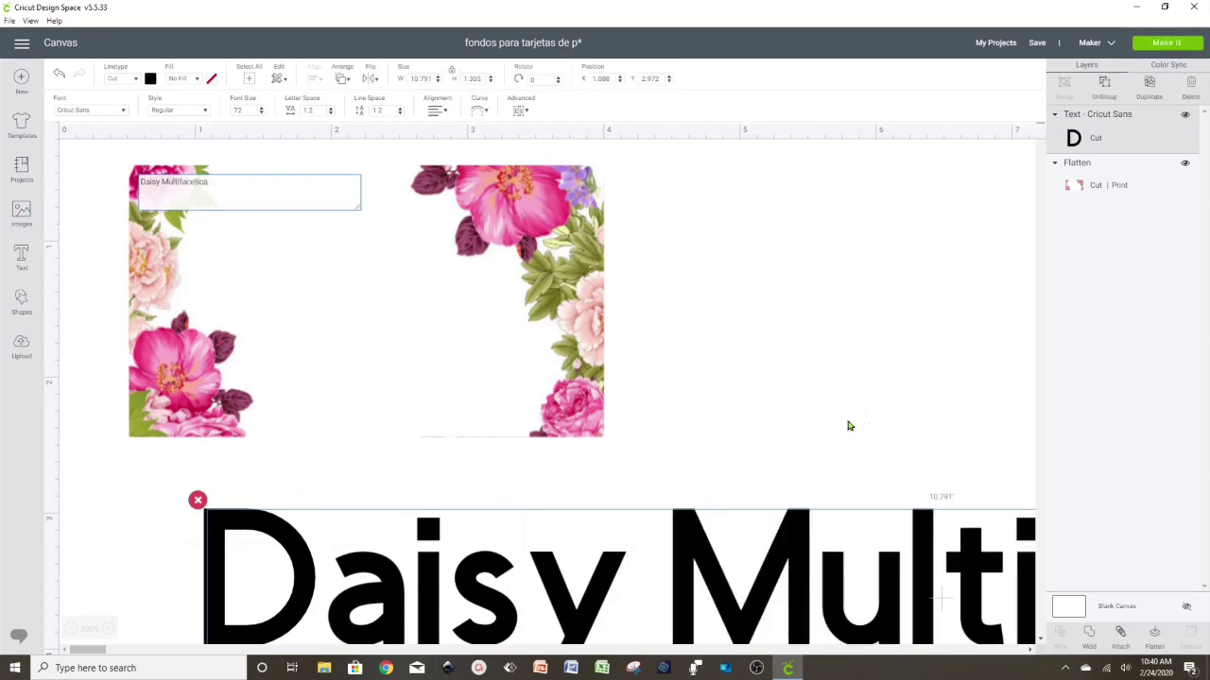
Step: Change the text to the system font Battshion and set its font size to 25
drag(731, 573, 576, 284)
click(132, 109)
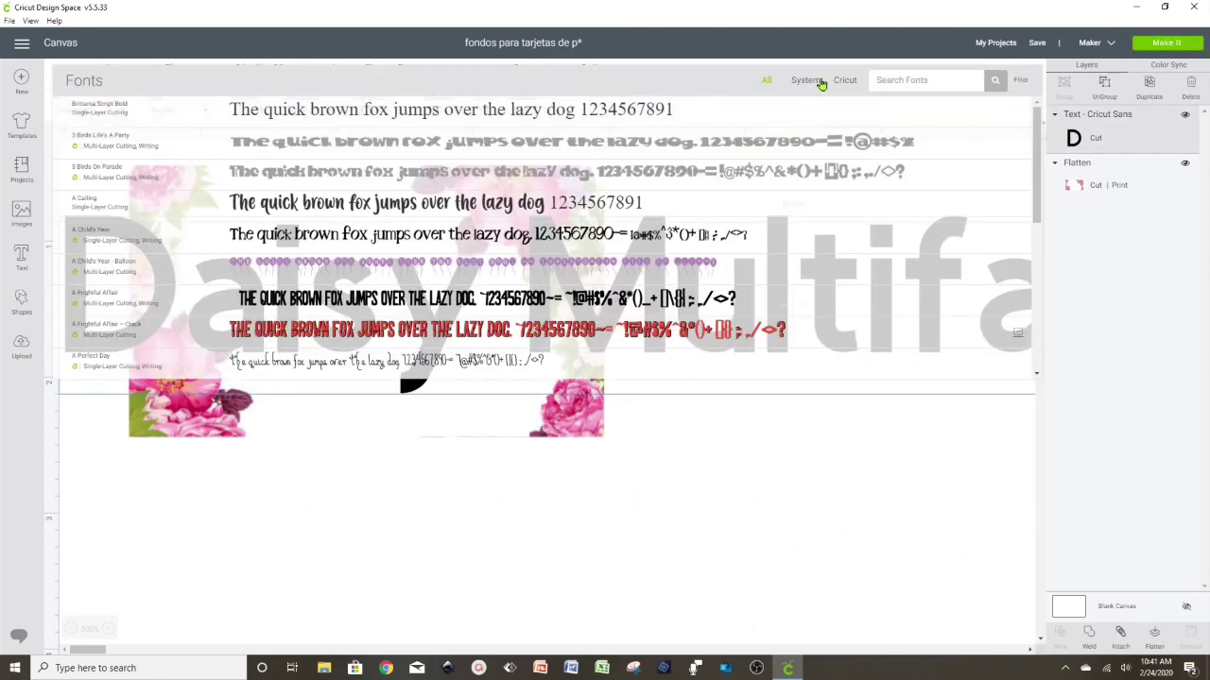
click(809, 80)
scroll(661, 205, down, 10)
click(646, 206)
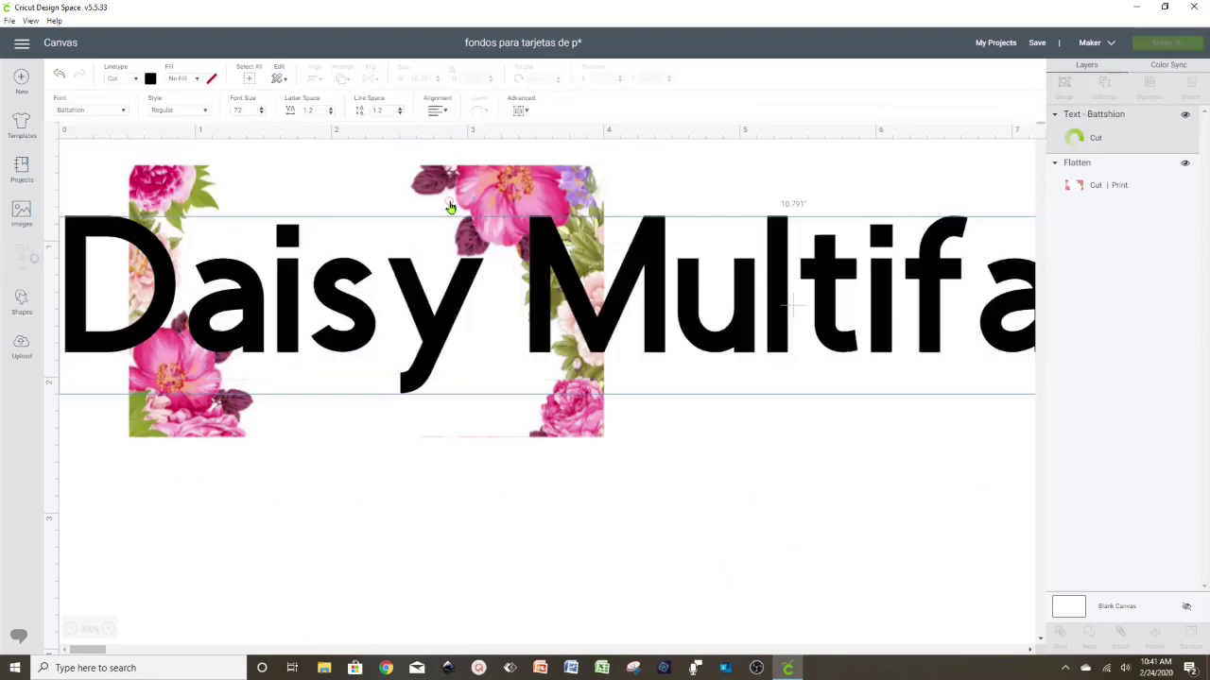
text(25)
key(Return)
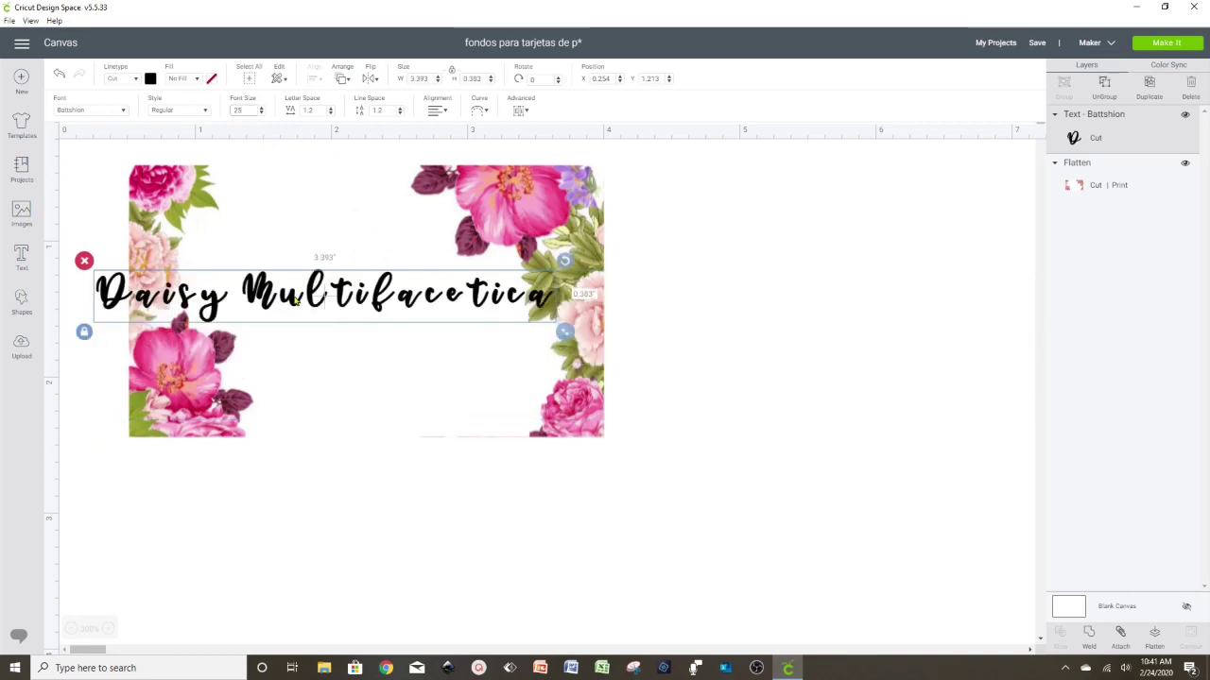
Step: Move the text below the card and reduce its line space to 0.7 and letter space to -0.6
scroll(410, 283, down, 1)
drag(410, 233, 442, 425)
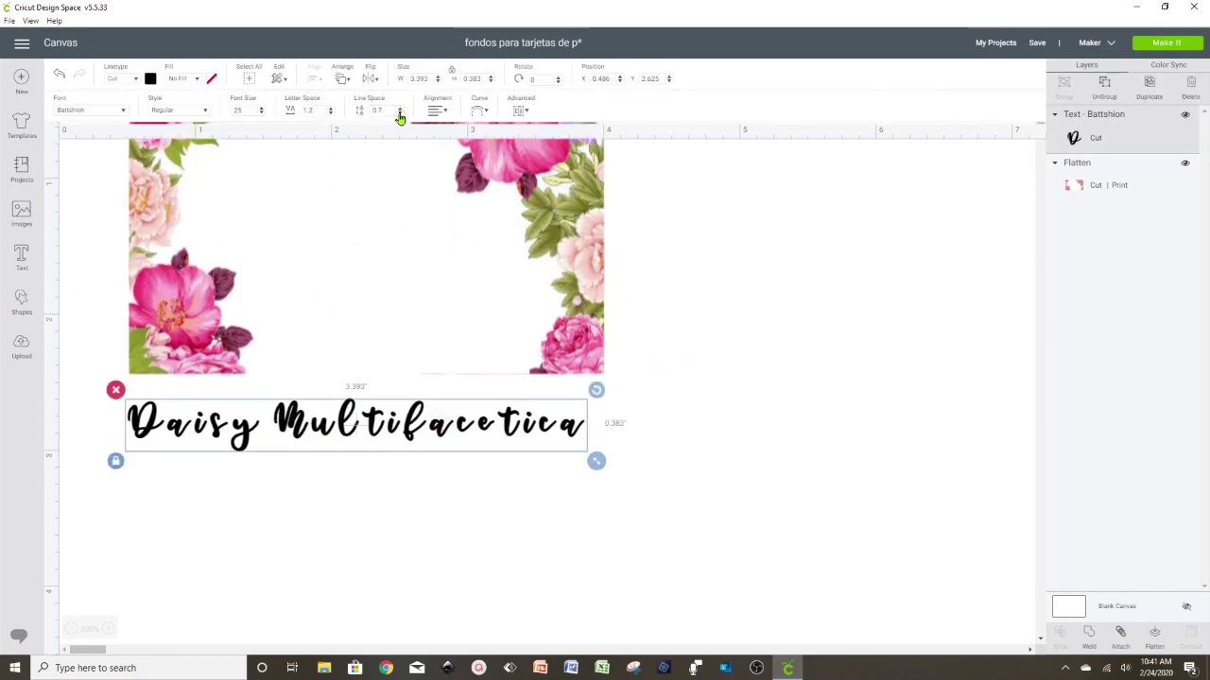
drag(330, 112, 330, 112)
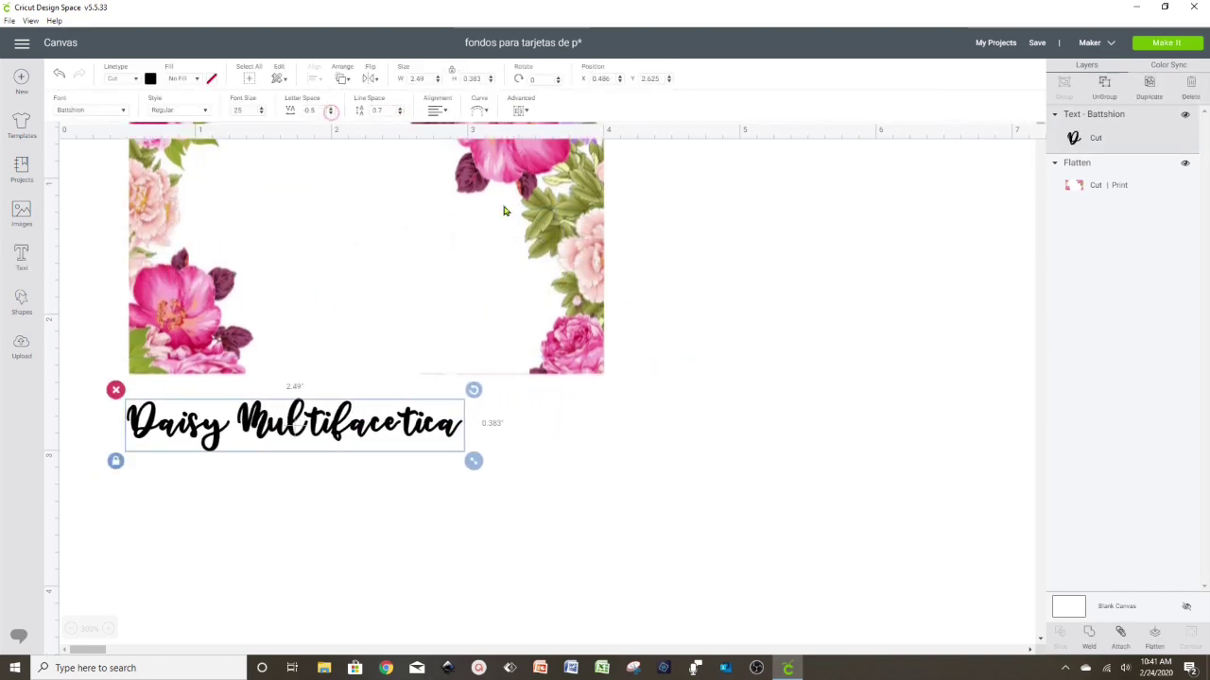
click(330, 114)
Step: Place the text across the upper half of the floral card and enlarge it to about 2.78 inches wide
drag(422, 478, 483, 513)
drag(331, 425, 391, 192)
click(828, 192)
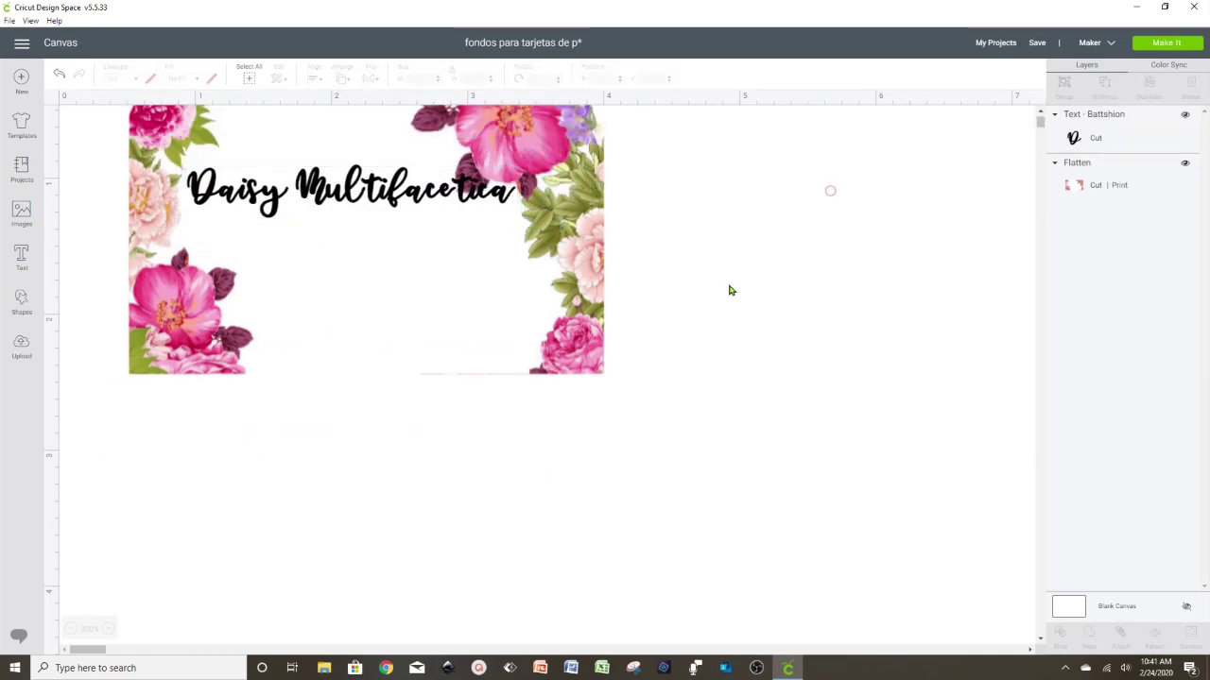
scroll(699, 284, up, 1)
drag(407, 256, 407, 247)
drag(528, 281, 553, 286)
click(150, 78)
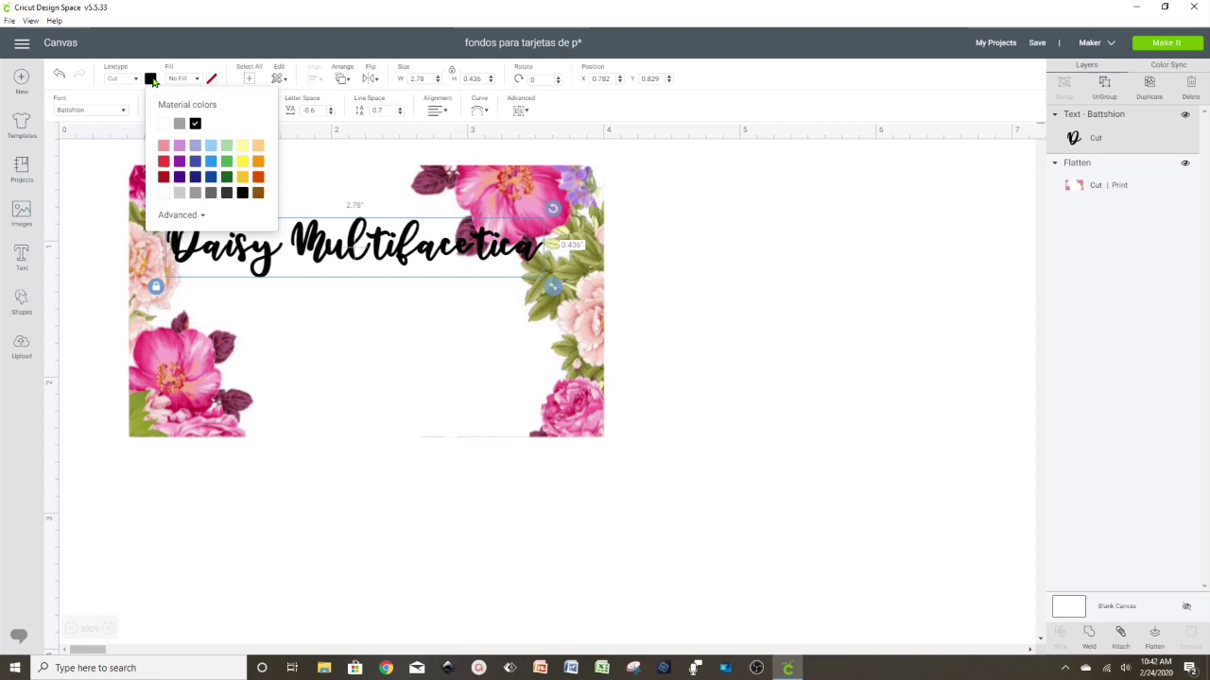
drag(396, 248, 396, 264)
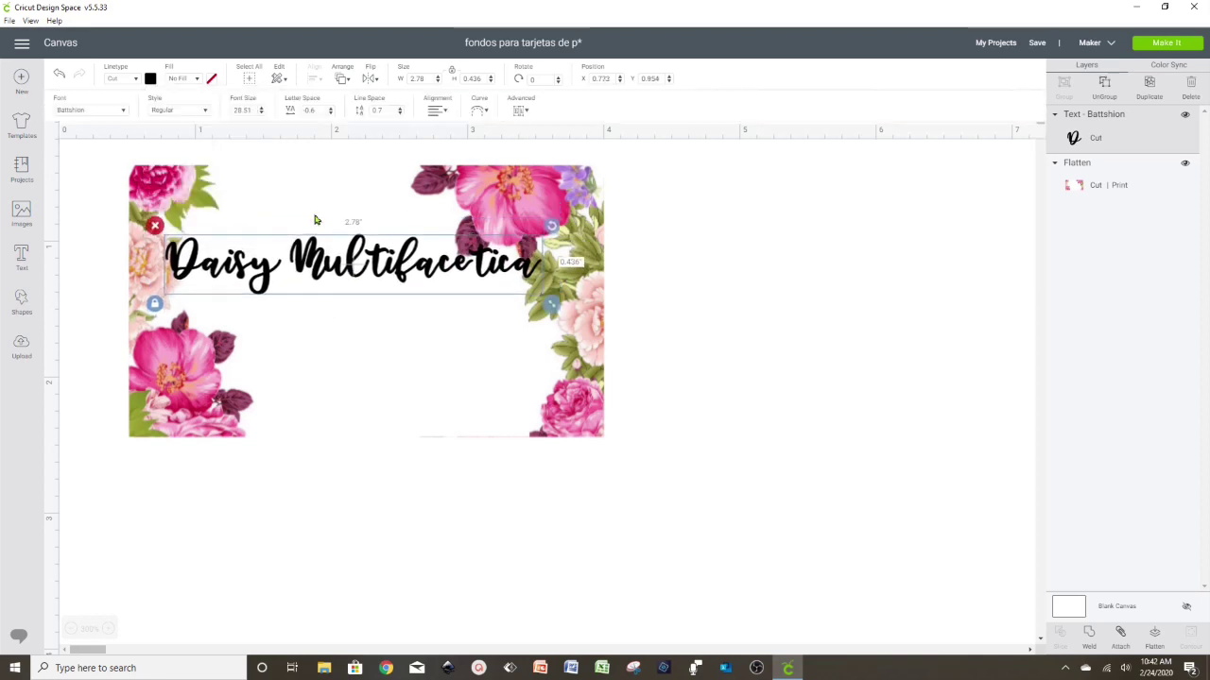
Step: Recolor the "Daisy Multifacetica" text dark purple
click(149, 79)
click(180, 176)
click(753, 241)
click(515, 250)
Step: Add a second text object reading "Diseno, Manualidades, Costura y Mas" at font size 12
click(24, 259)
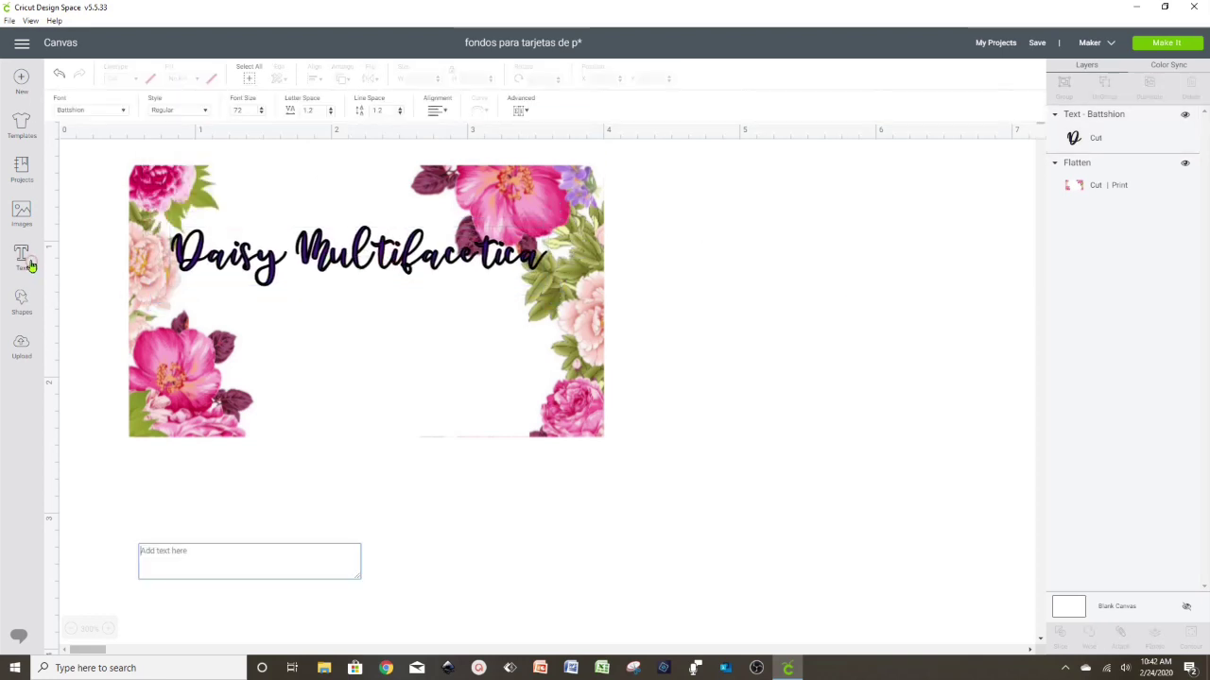
text(Diseno, Manuali)
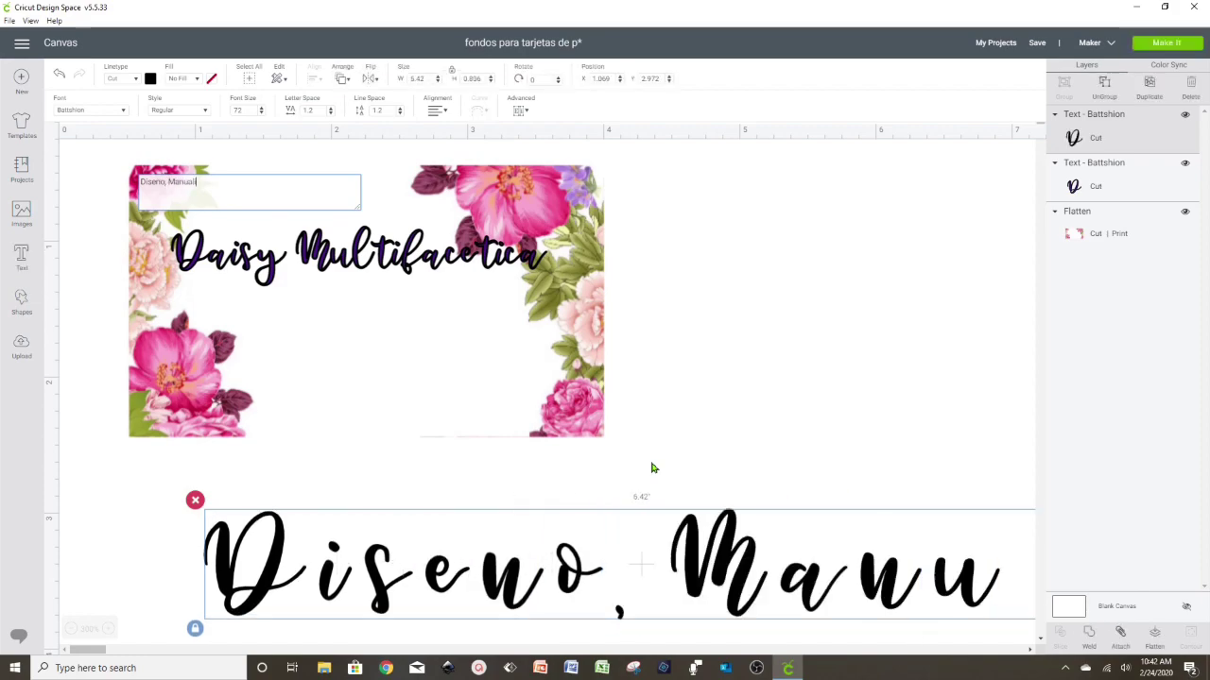
text(dades, Costura y Mas)
double_click(239, 110)
text(12)
key(Return)
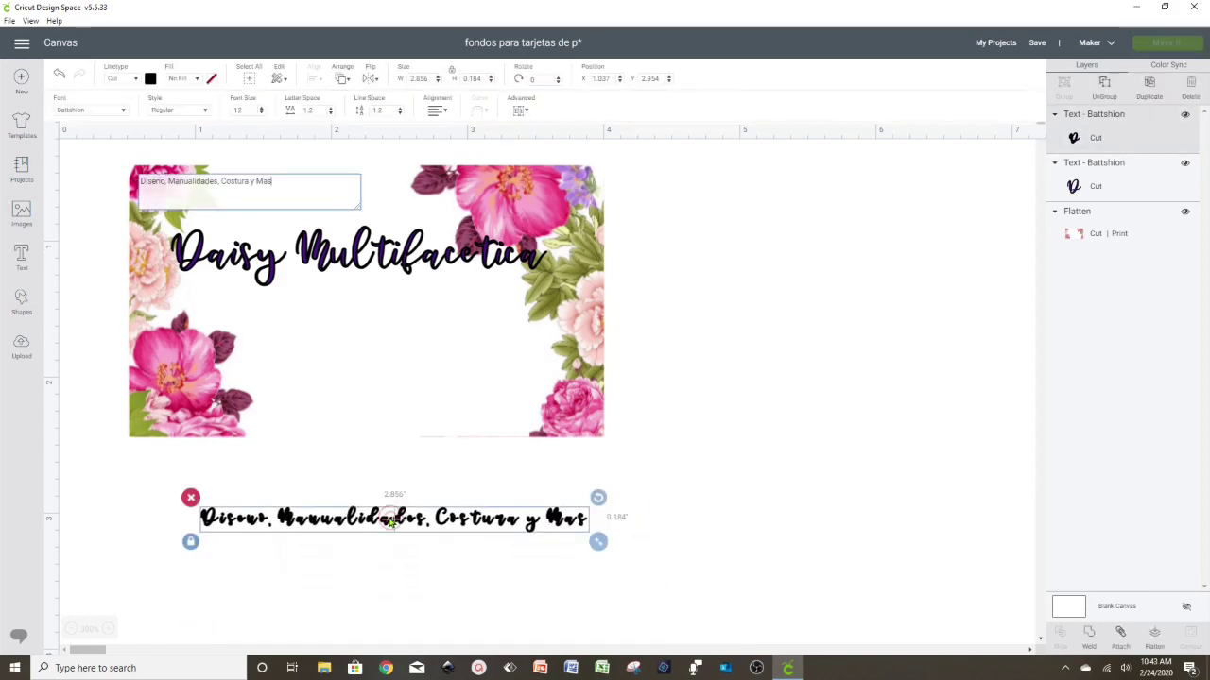
Step: Change the font of the "Diseno, Manualidades, Costura y Mas" text to the system font Calibri Light
click(122, 111)
scroll(378, 293, down, 15)
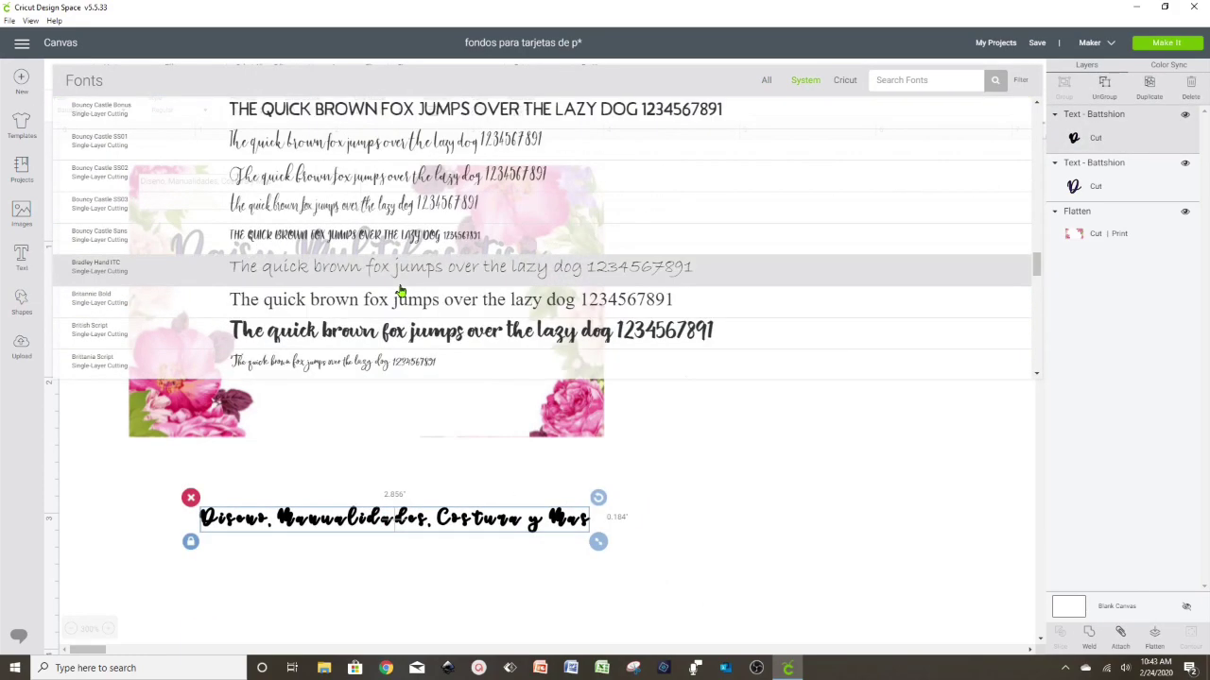
scroll(335, 301, down, 4)
click(329, 274)
Step: Place the tagline directly under the card's title and enlarge it to about 2.8 inches wide
drag(359, 517, 333, 288)
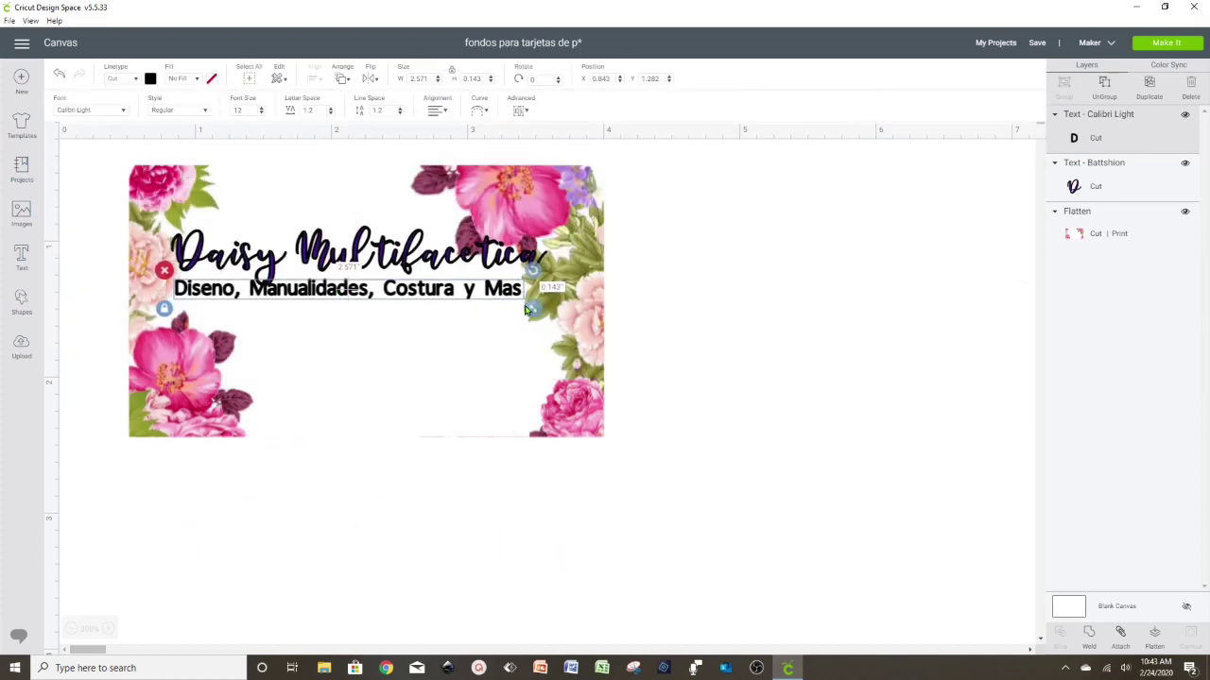
drag(530, 309, 563, 312)
drag(343, 285, 346, 297)
Step: Recolor the tagline text with a custom pink from the advanced color picker
click(149, 80)
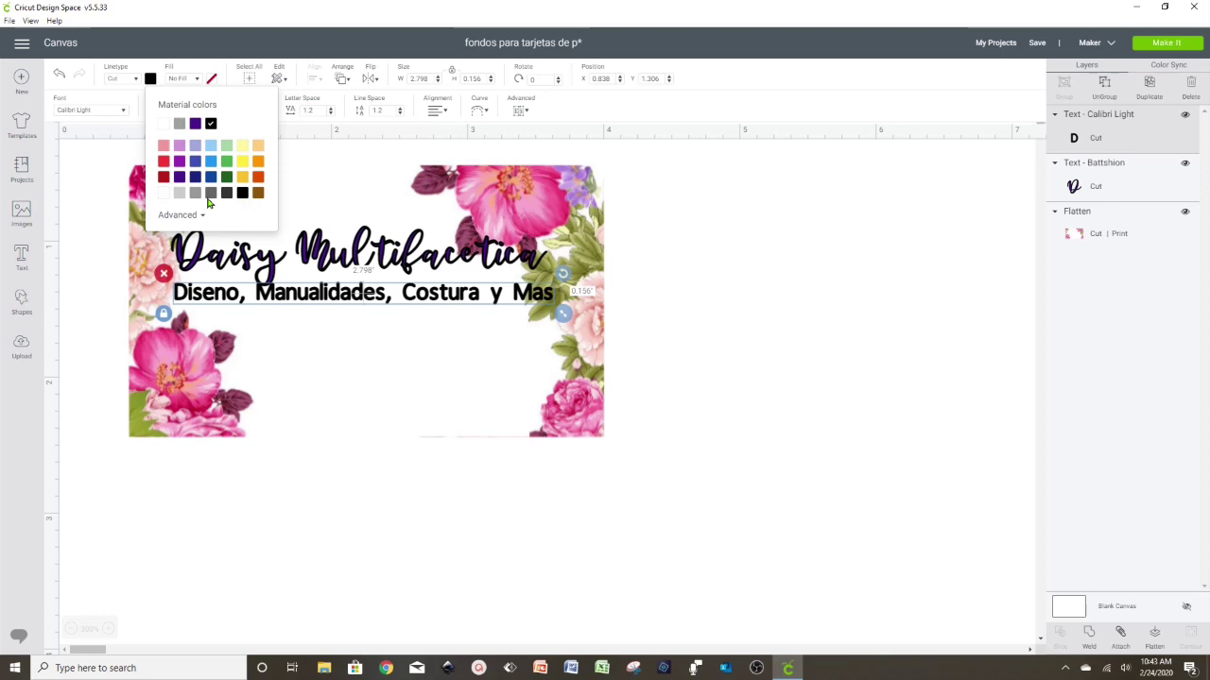
click(178, 217)
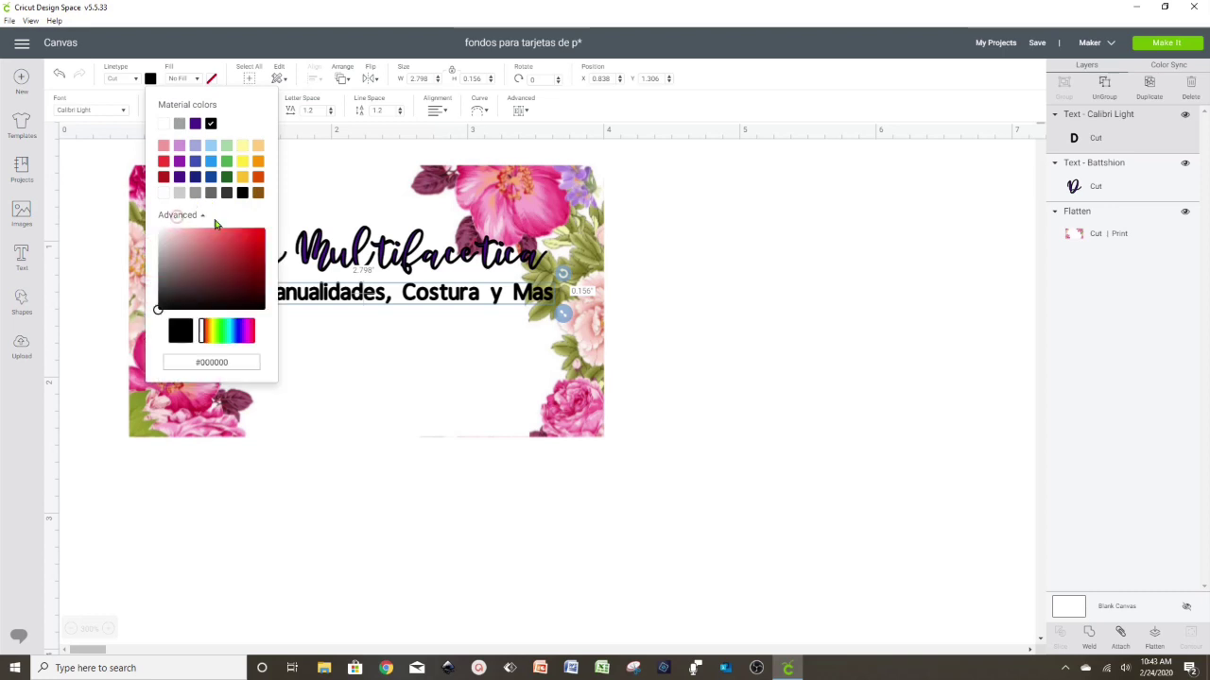
click(253, 333)
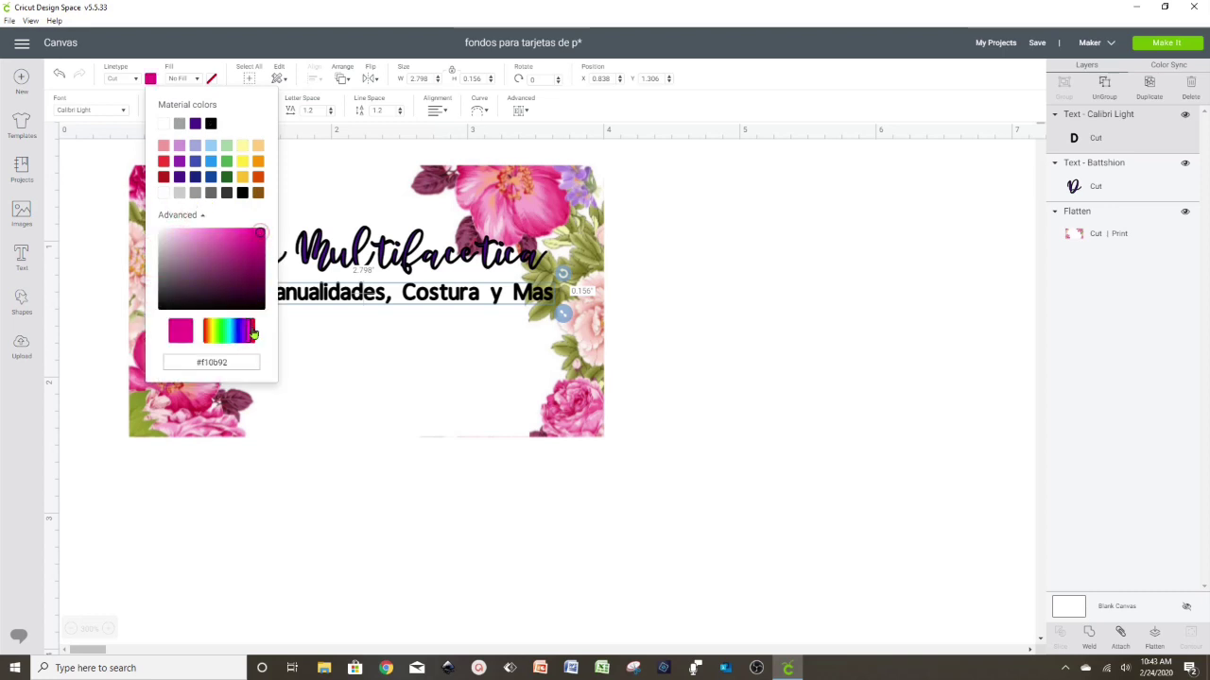
click(238, 238)
click(367, 378)
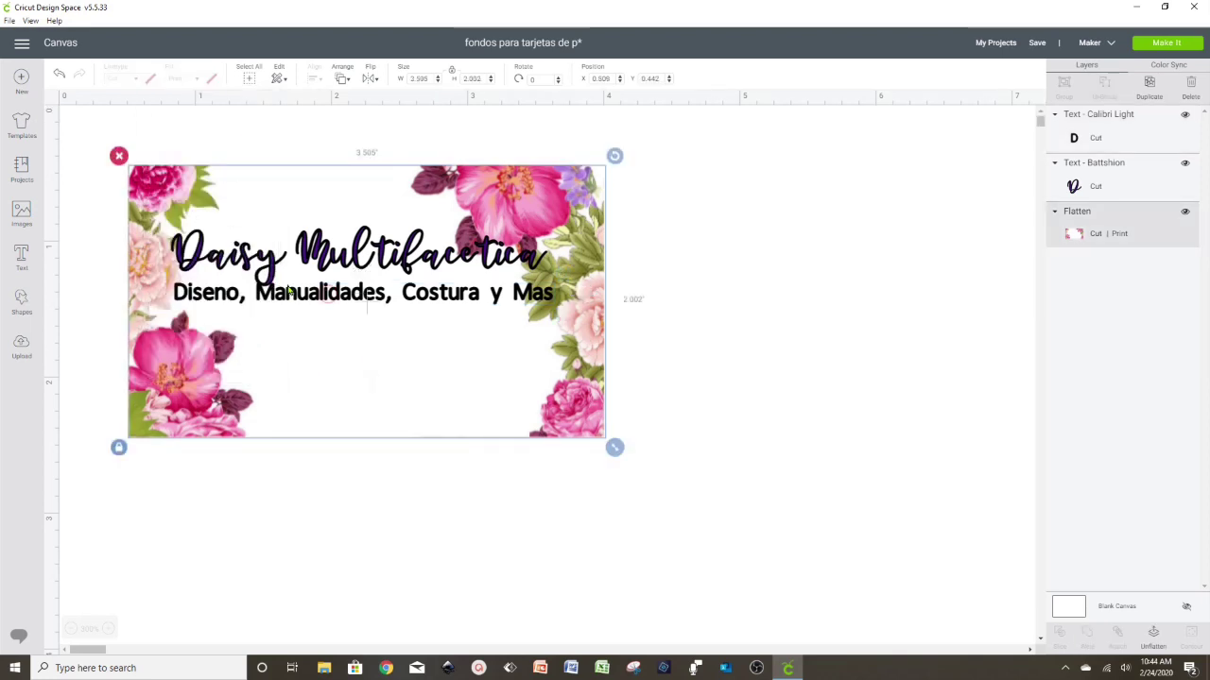
click(292, 295)
click(808, 370)
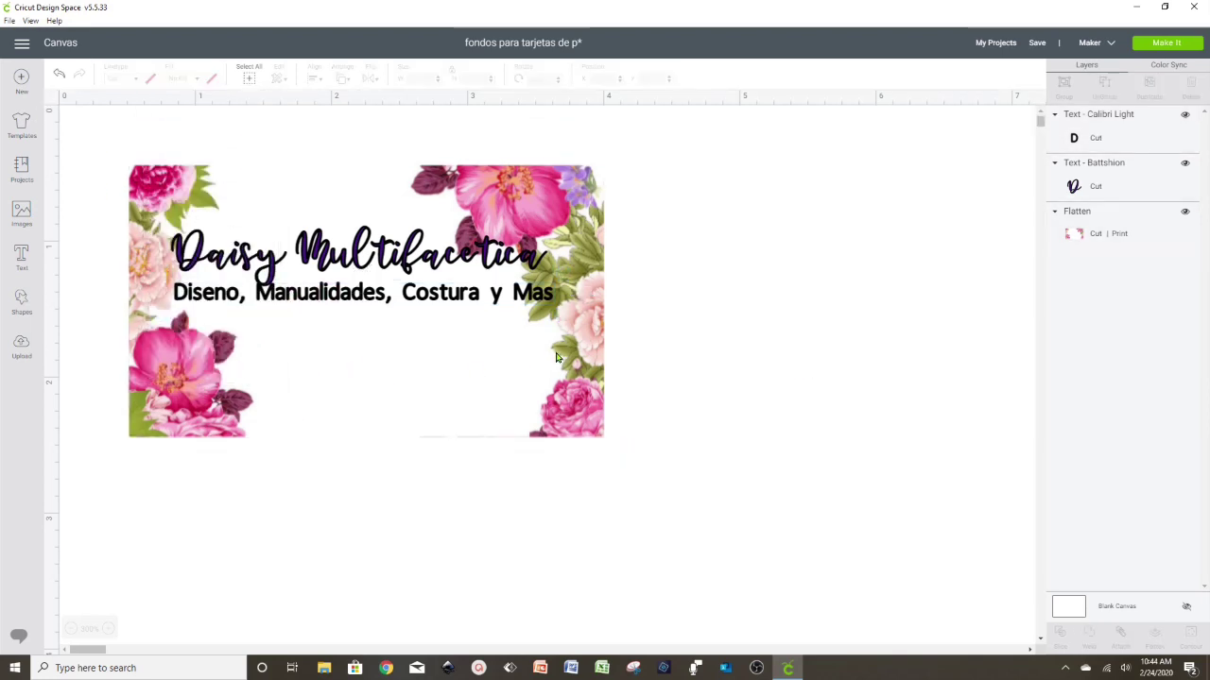
Step: Add the text "youtube.com/c/daisymultifacetica" at font size 10 and place it across the card's lower part, scaled to about 2.86 inches wide
click(21, 255)
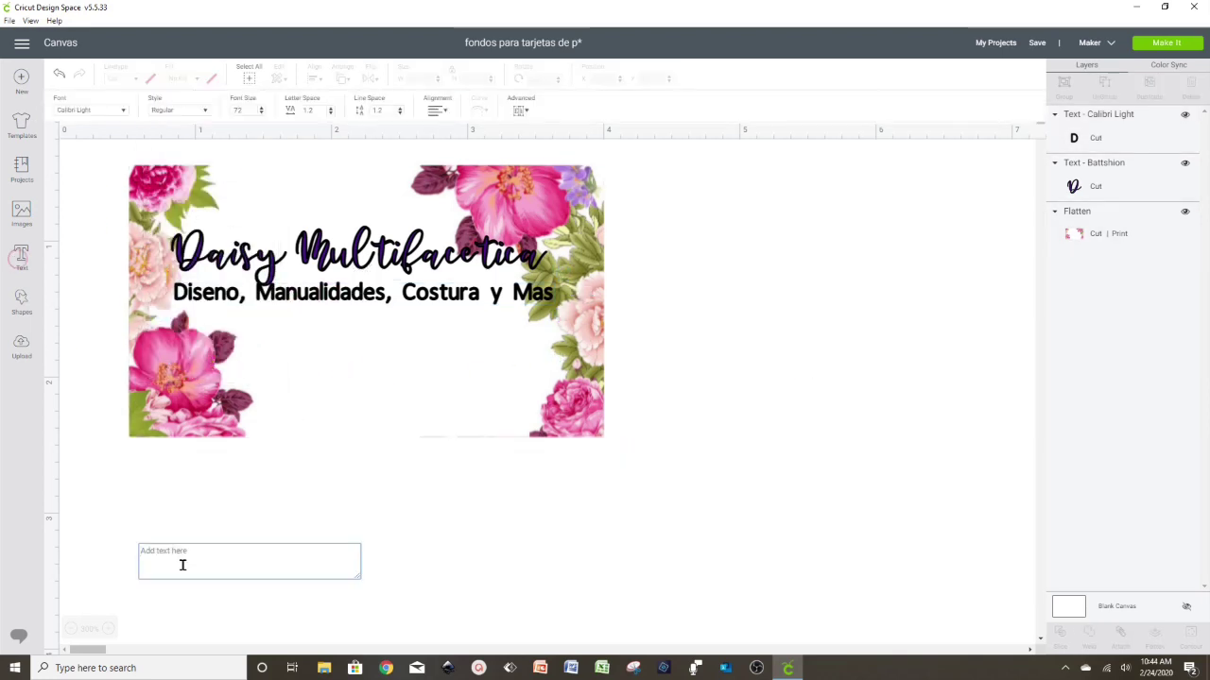
text(youtube.com/c/daisymultifacetica)
double_click(239, 111)
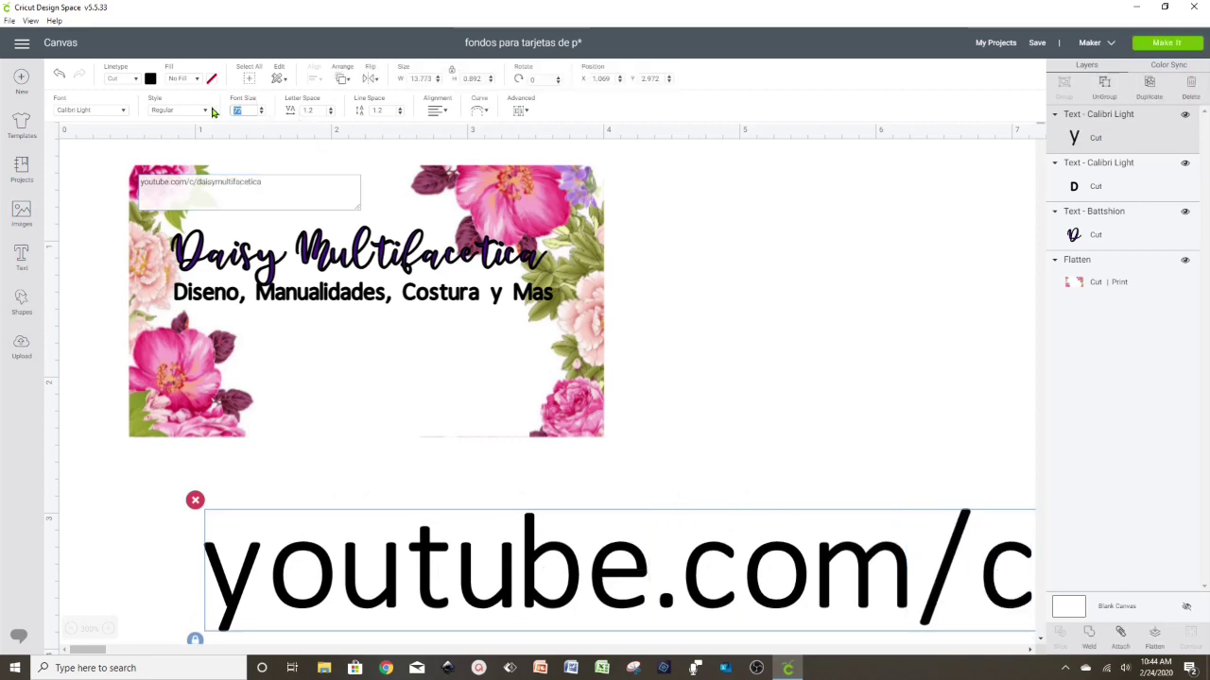
text(10)
key(Return)
drag(359, 514, 319, 380)
drag(433, 404, 568, 423)
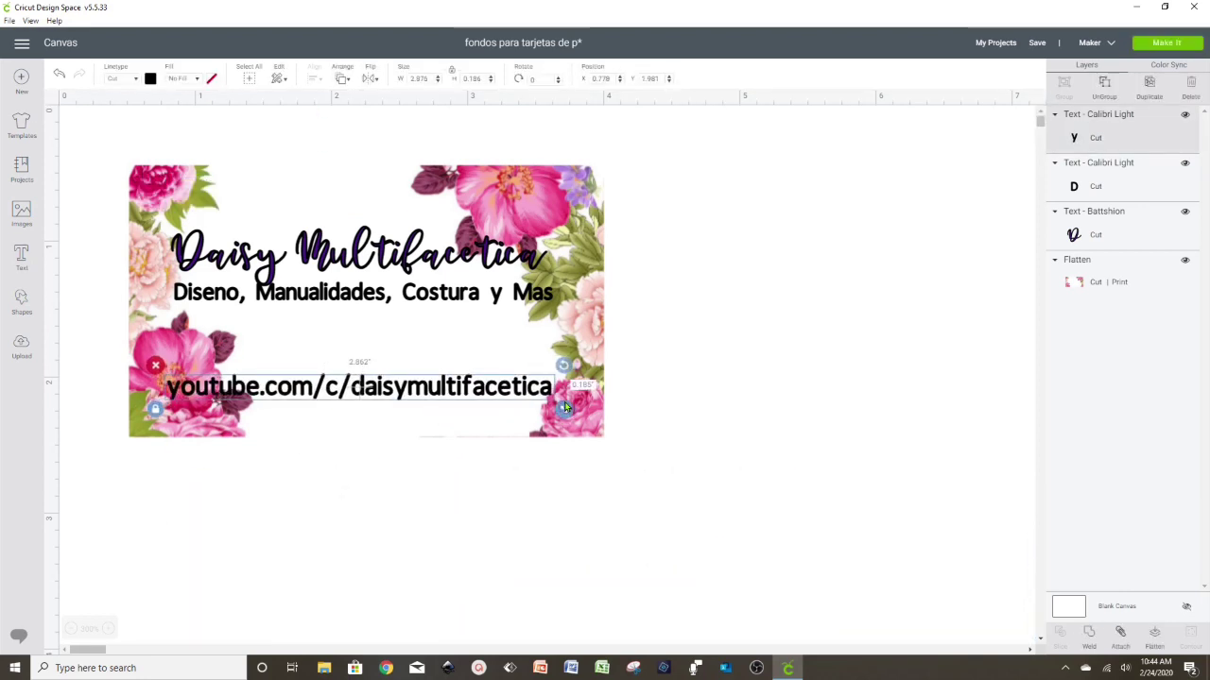
double_click(360, 387)
key(Return)
text(facebook.com/daisymultifacetica)
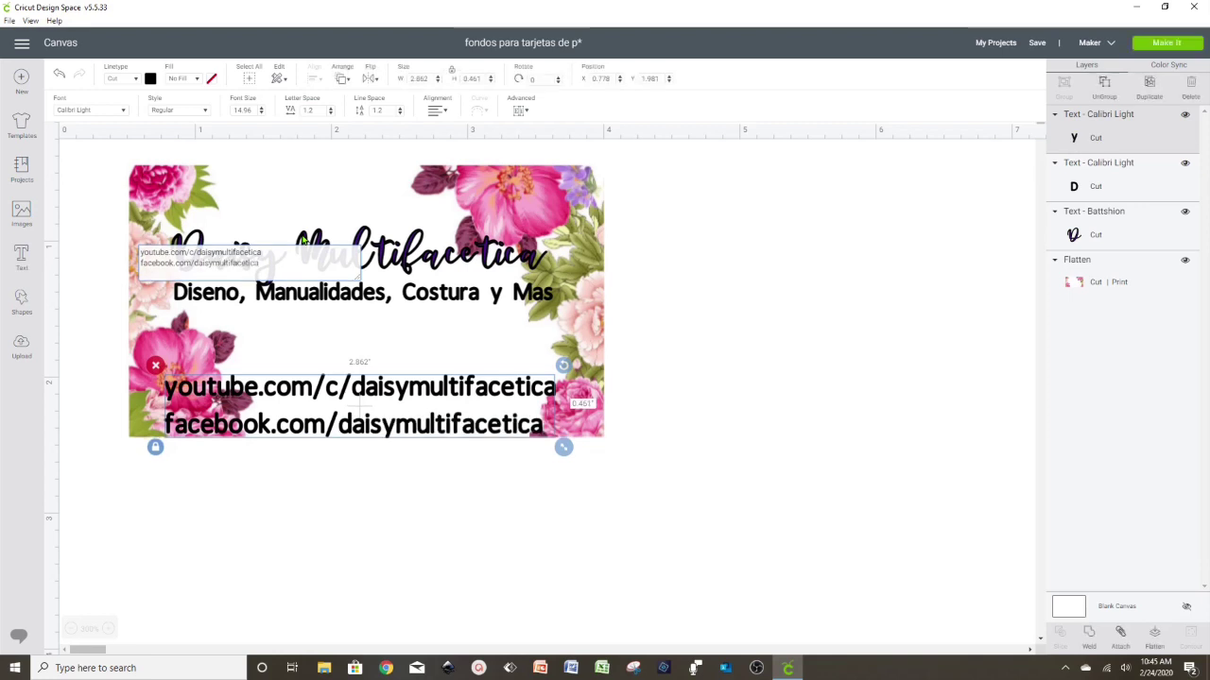
key(Return)
text(Instagram: @daisymultifacetica)
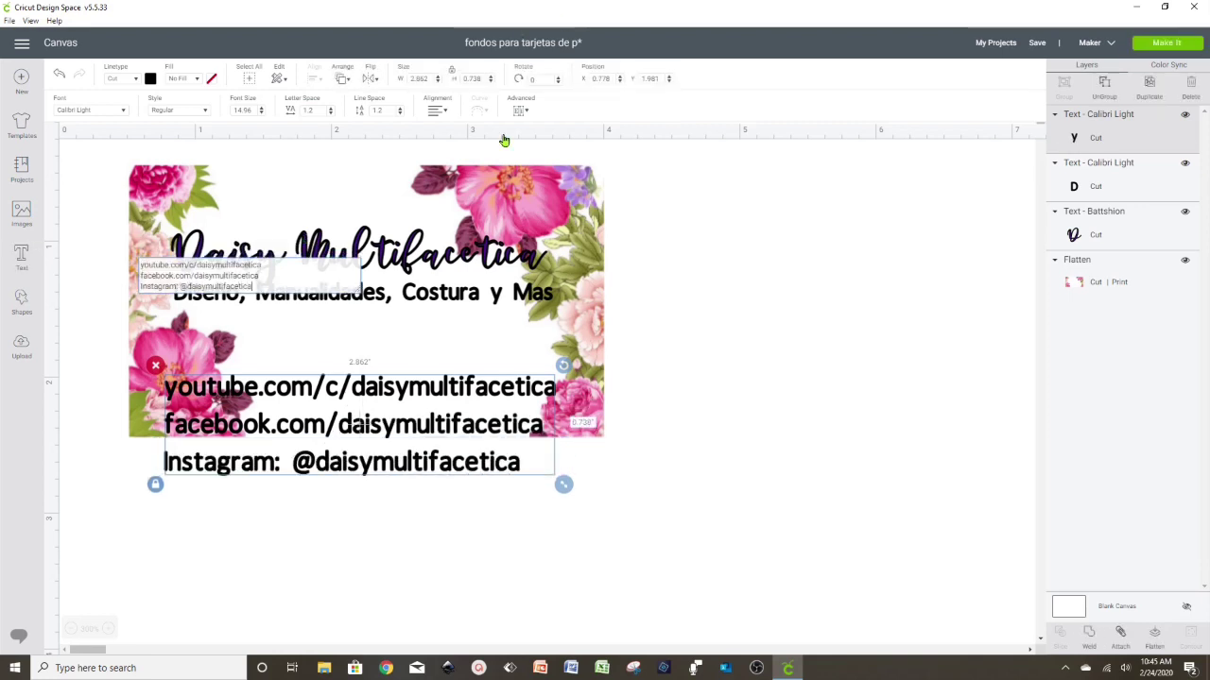
Step: Center-align the three contact lines and shrink them with unlocked proportions to about 2.17 inches wide, within the card's lower part
click(436, 110)
click(459, 140)
click(156, 484)
drag(564, 484, 464, 437)
drag(312, 397, 395, 386)
drag(567, 322, 559, 324)
Step: Center the card background and all text objects horizontally on each other
click(249, 78)
click(313, 79)
click(331, 120)
click(426, 551)
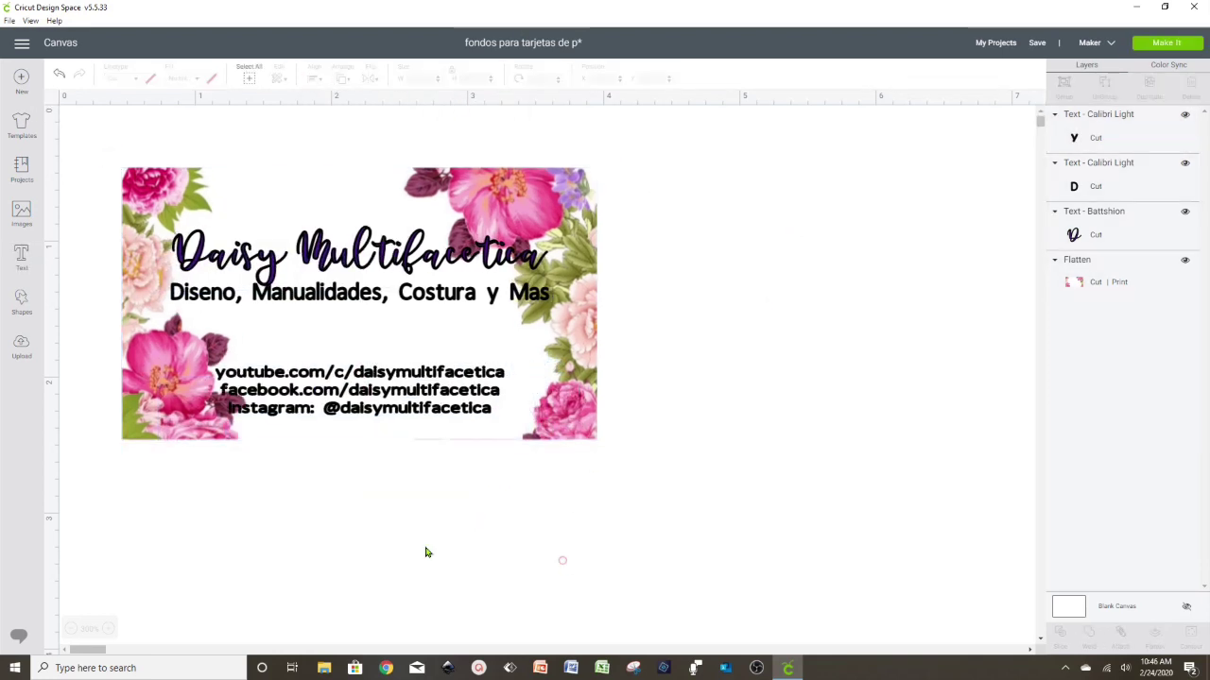
Step: Move the contact lines slightly right and down on the card, and right-align their text
click(346, 433)
drag(452, 397, 475, 404)
click(828, 469)
click(451, 397)
click(437, 111)
click(472, 147)
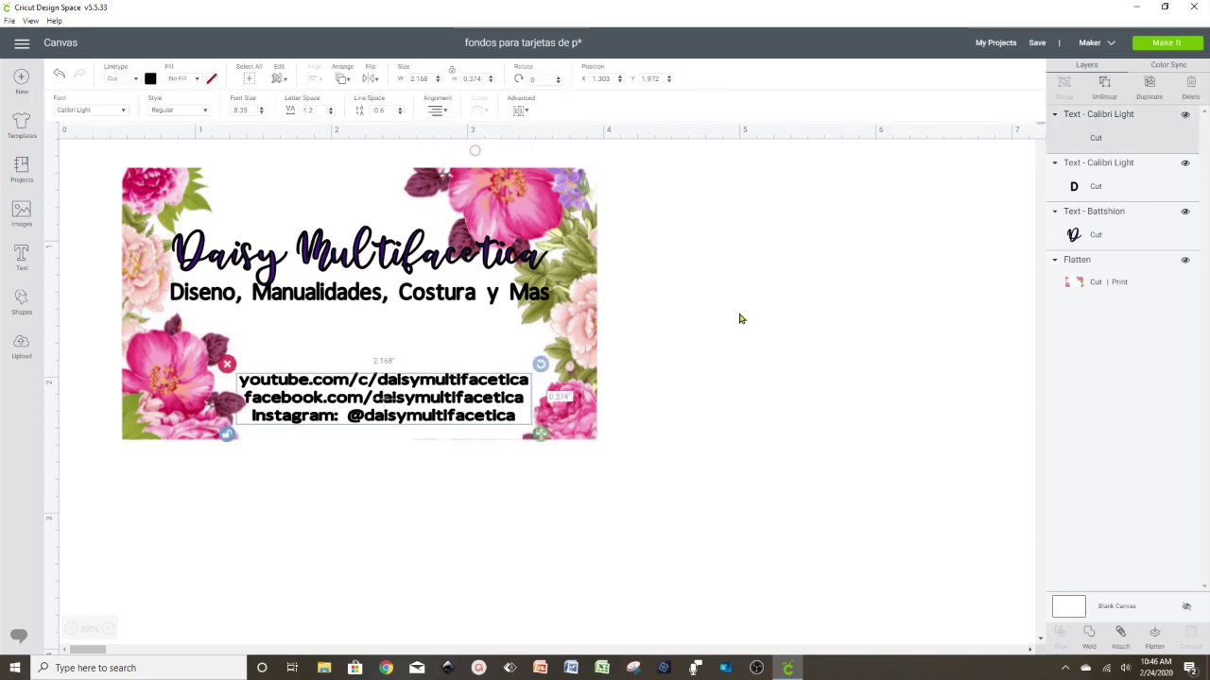
Step: Recolor the three contact lines with the custom dark purple #37175e
click(771, 418)
click(397, 432)
click(397, 488)
click(397, 398)
click(150, 78)
click(180, 214)
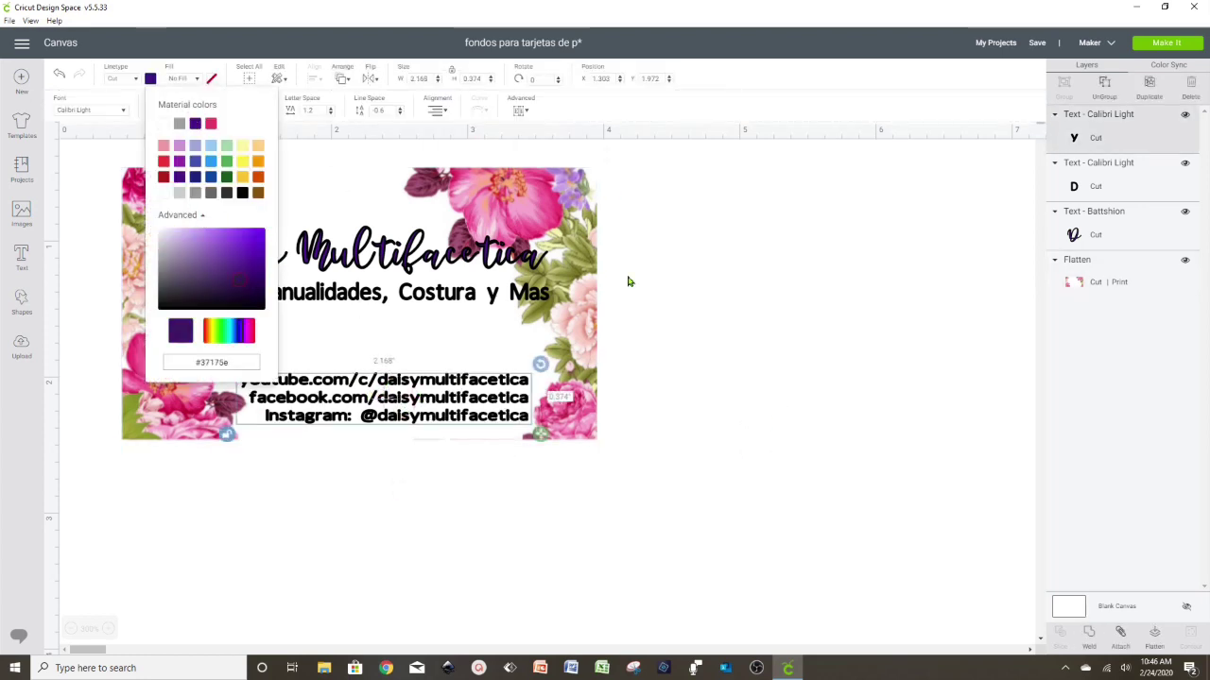
click(766, 504)
Step: Flatten the card background and all its text into one printable image and reposition it on the canvas
drag(696, 527, 74, 172)
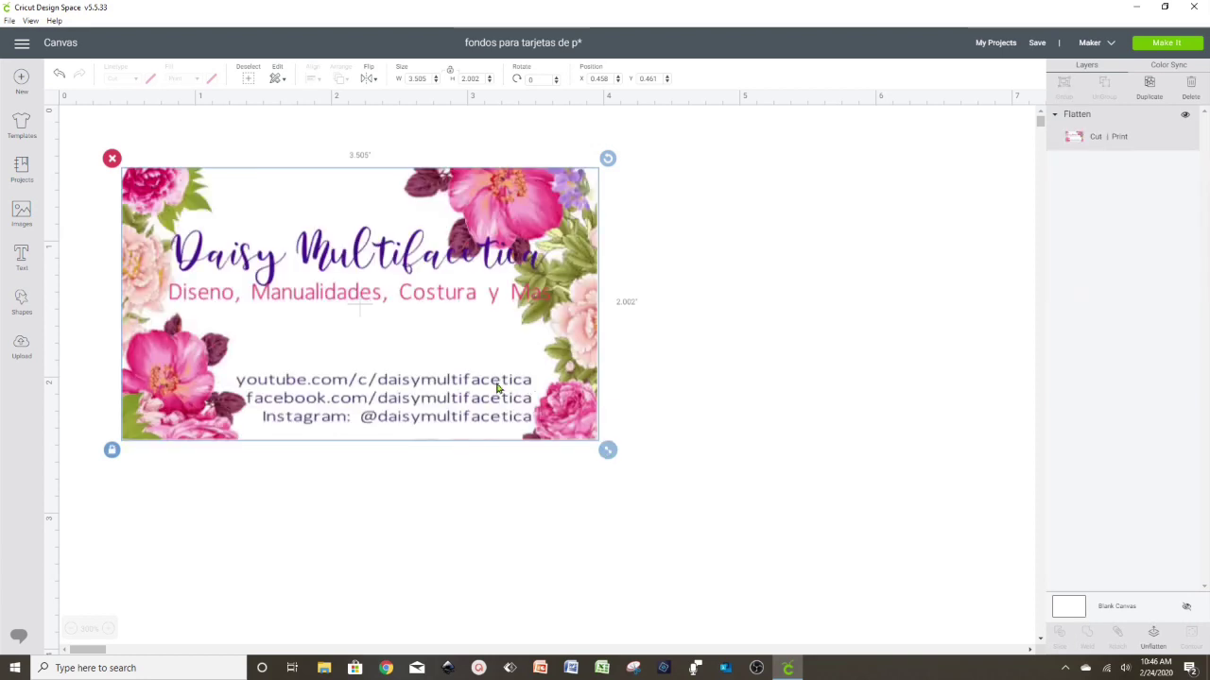
drag(498, 387, 412, 389)
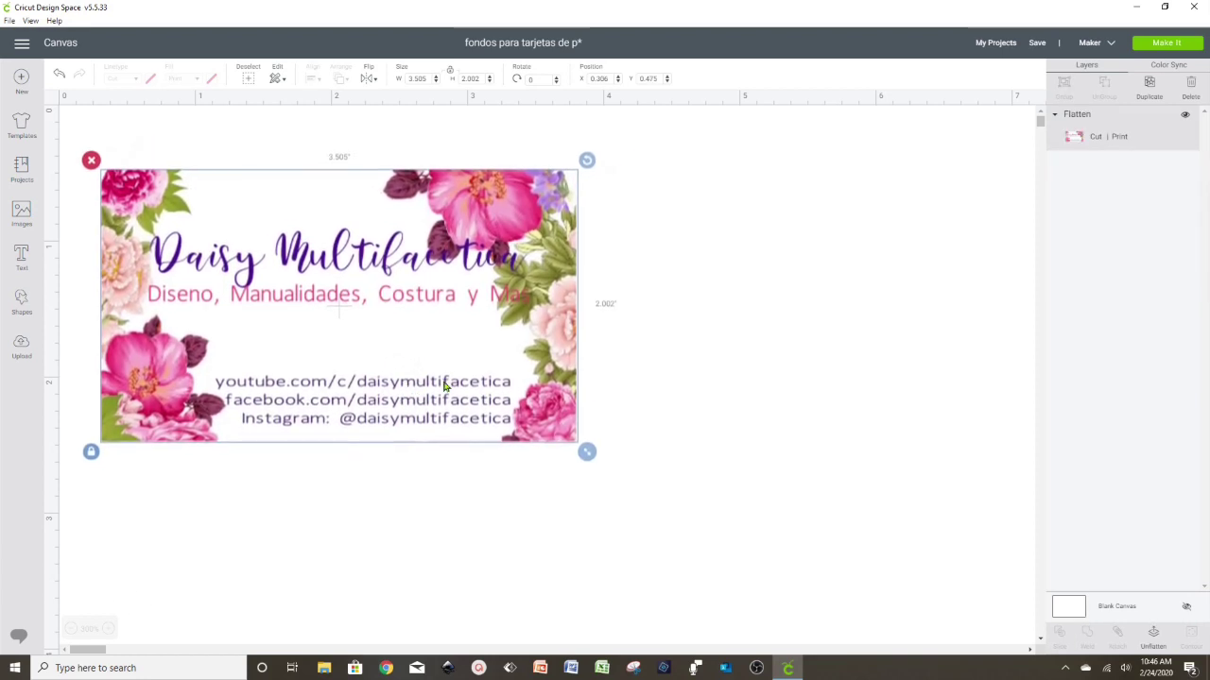
click(670, 340)
drag(333, 319, 345, 286)
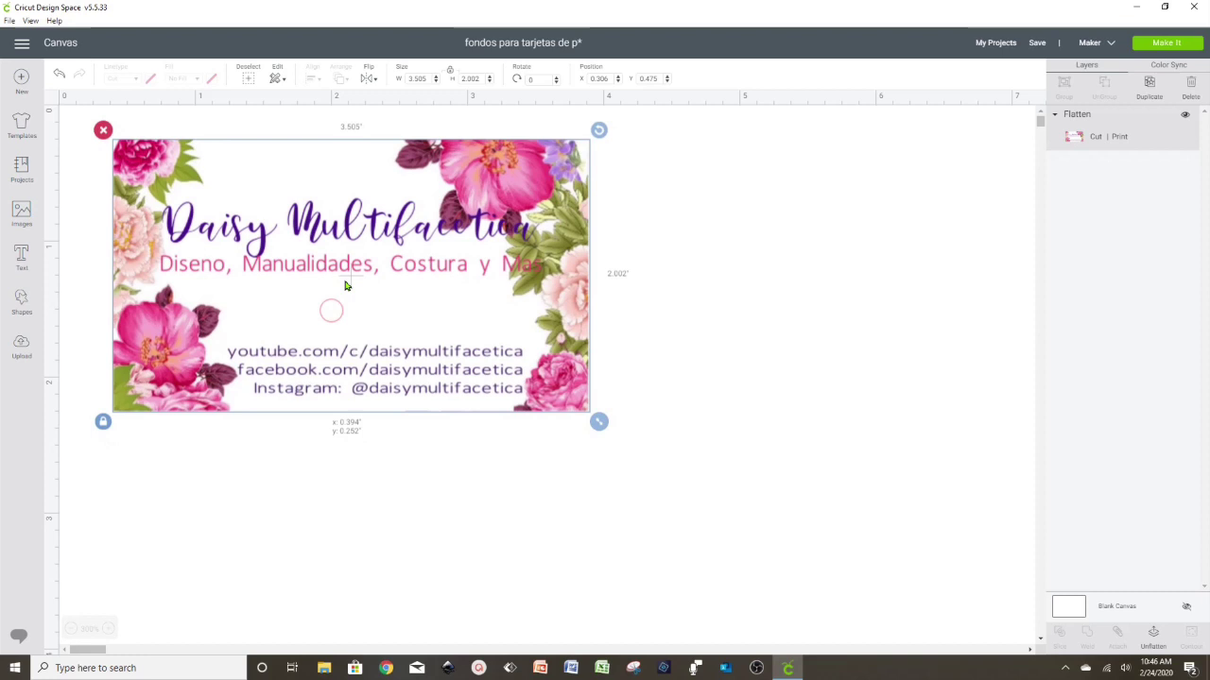
click(744, 246)
drag(422, 271, 328, 243)
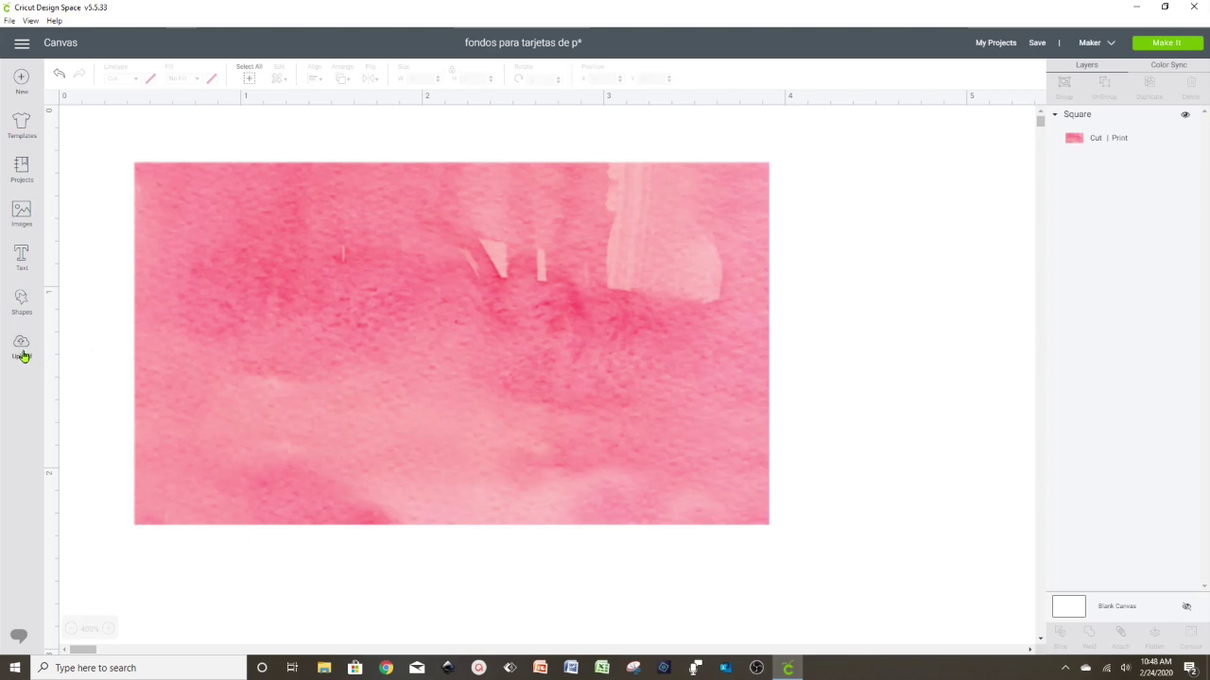
Step: Insert the portrait photo from the recently uploaded images onto the canvas with the pink watercolor card
click(22, 346)
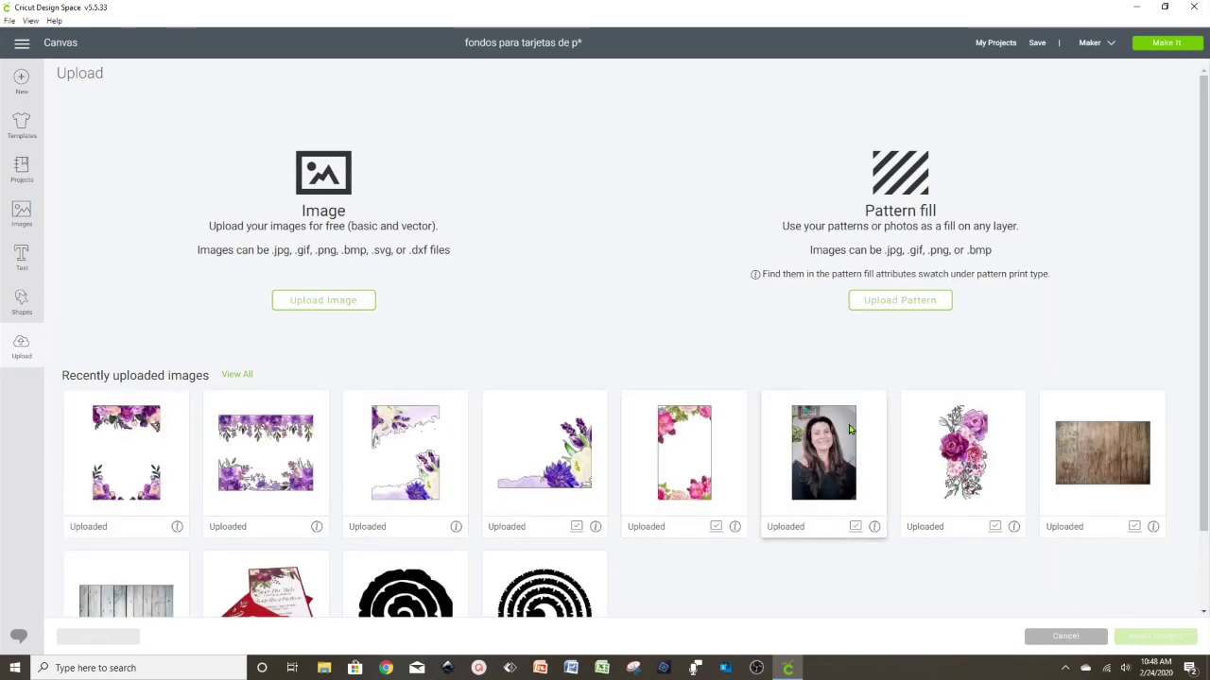
click(835, 432)
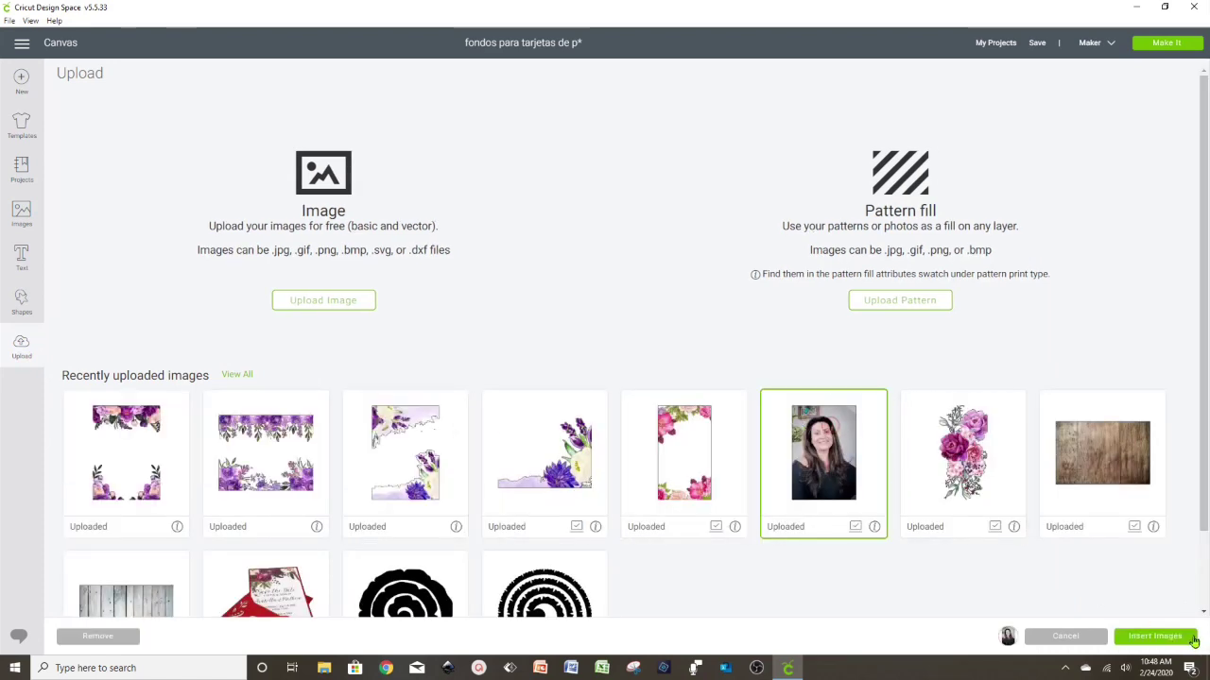
click(1154, 636)
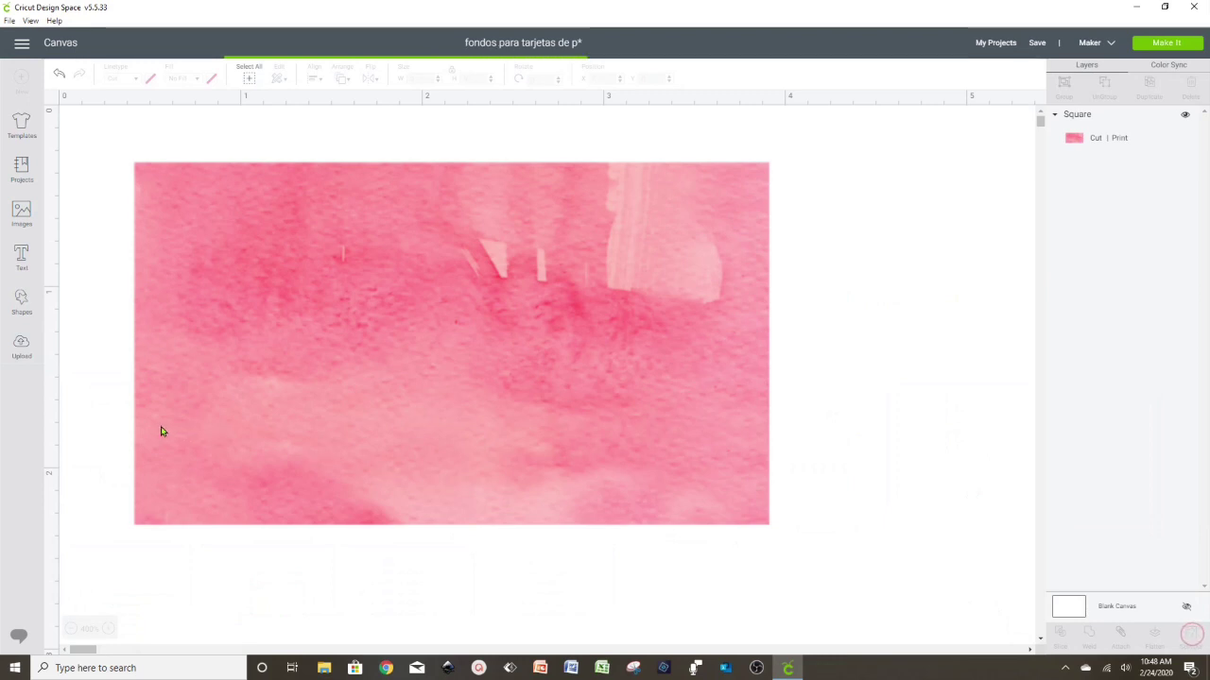
click(72, 629)
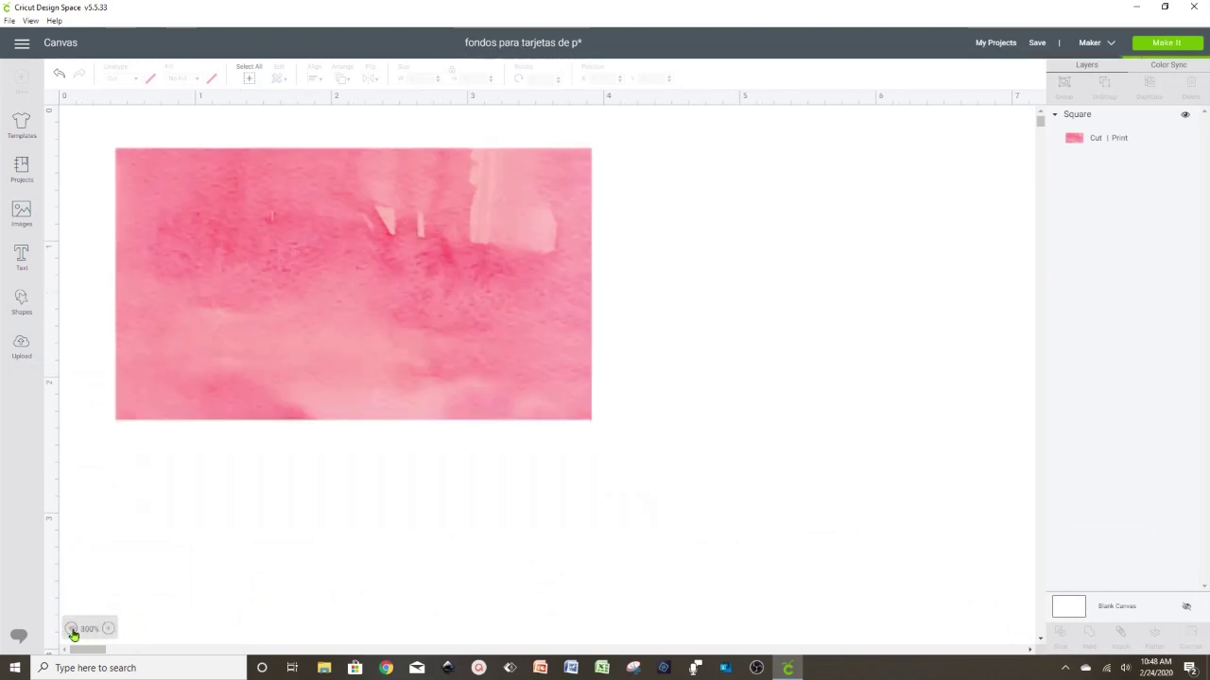
click(72, 630)
click(71, 629)
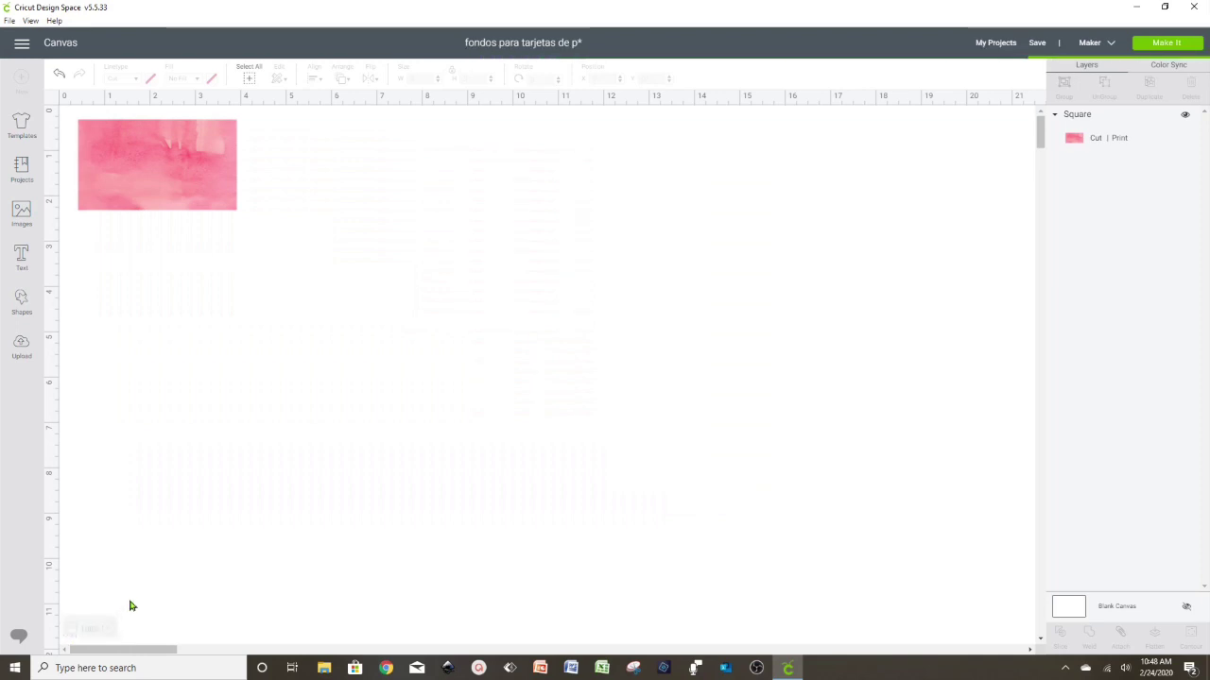
Step: Search the image library for "flower" and limit the results to free images
click(22, 212)
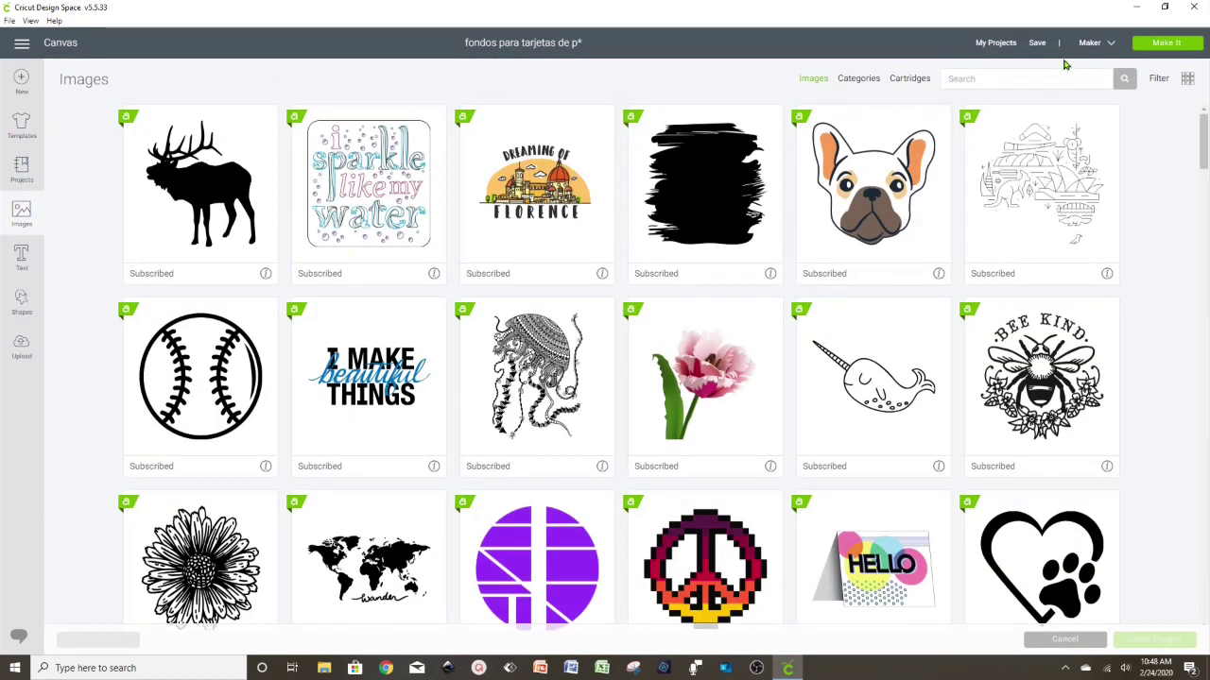
click(1038, 83)
text(flower)
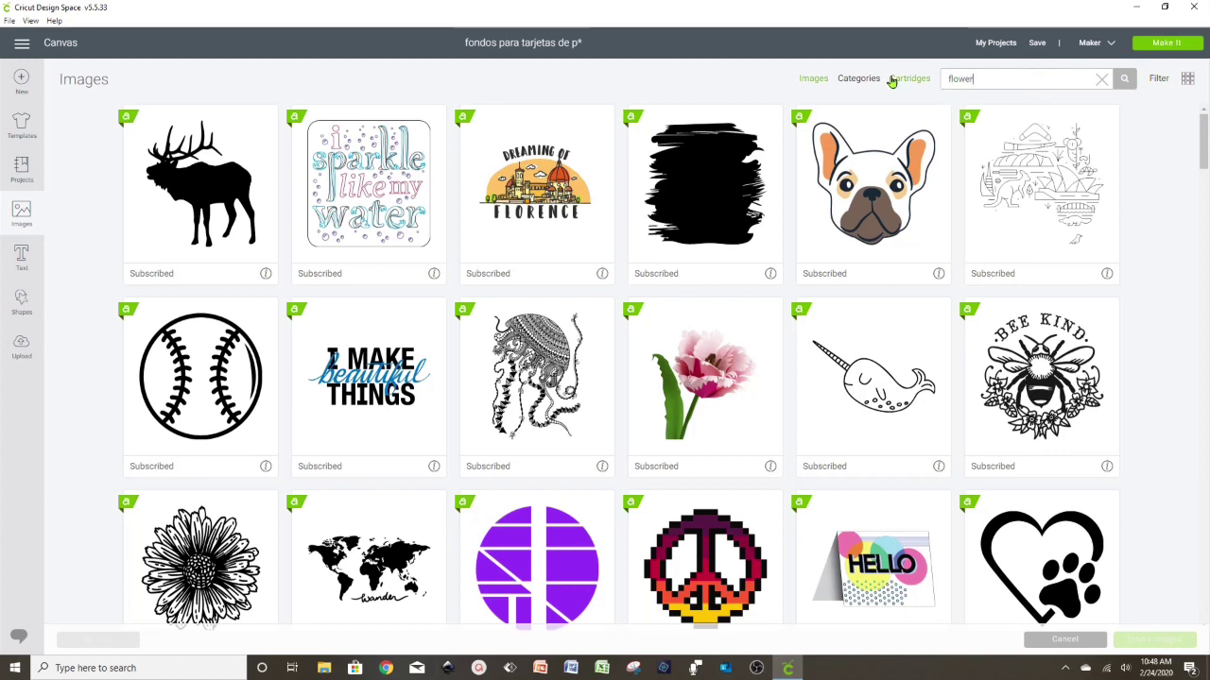
click(1166, 80)
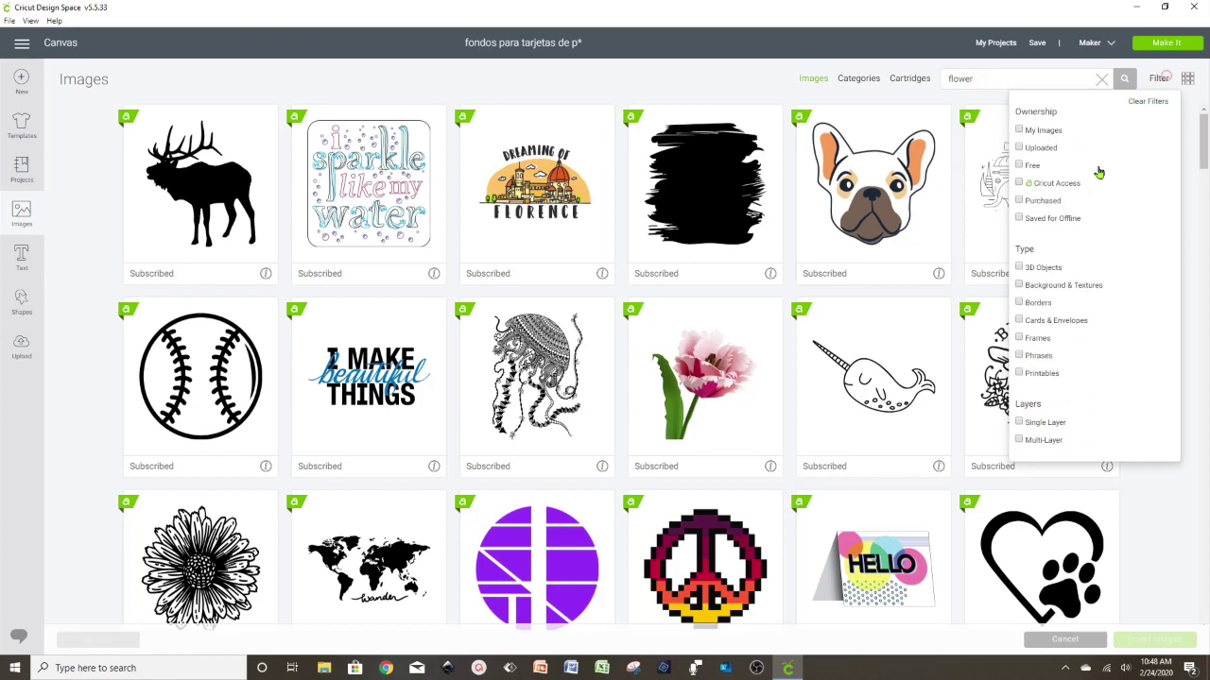
click(1032, 167)
Step: Insert the pink scalloped doily with the turquoise center and move it to the empty canvas right of the portrait photo
scroll(491, 313, down, 1)
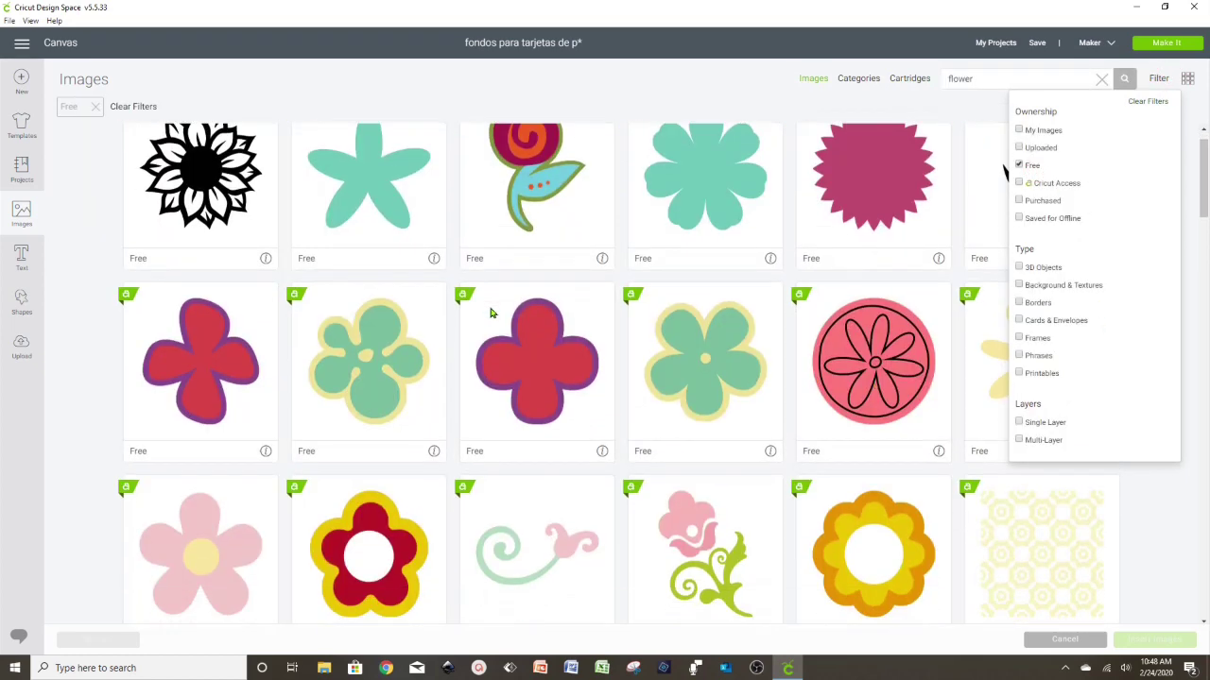
scroll(491, 313, down, 6)
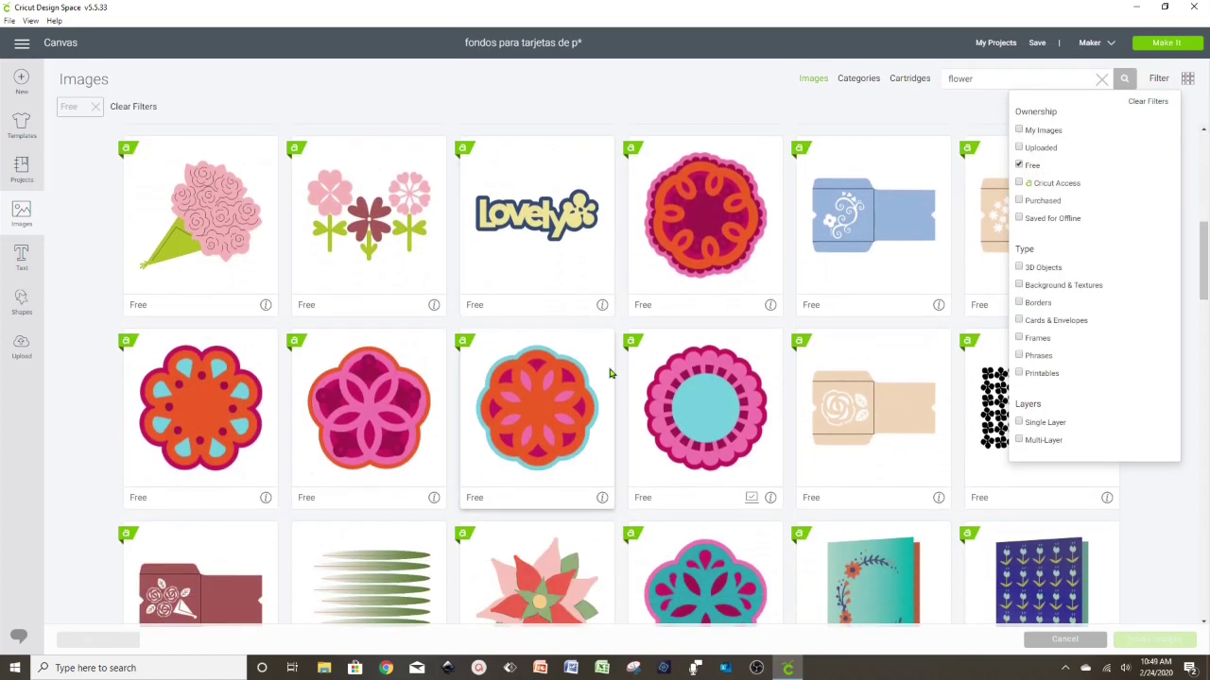
click(695, 381)
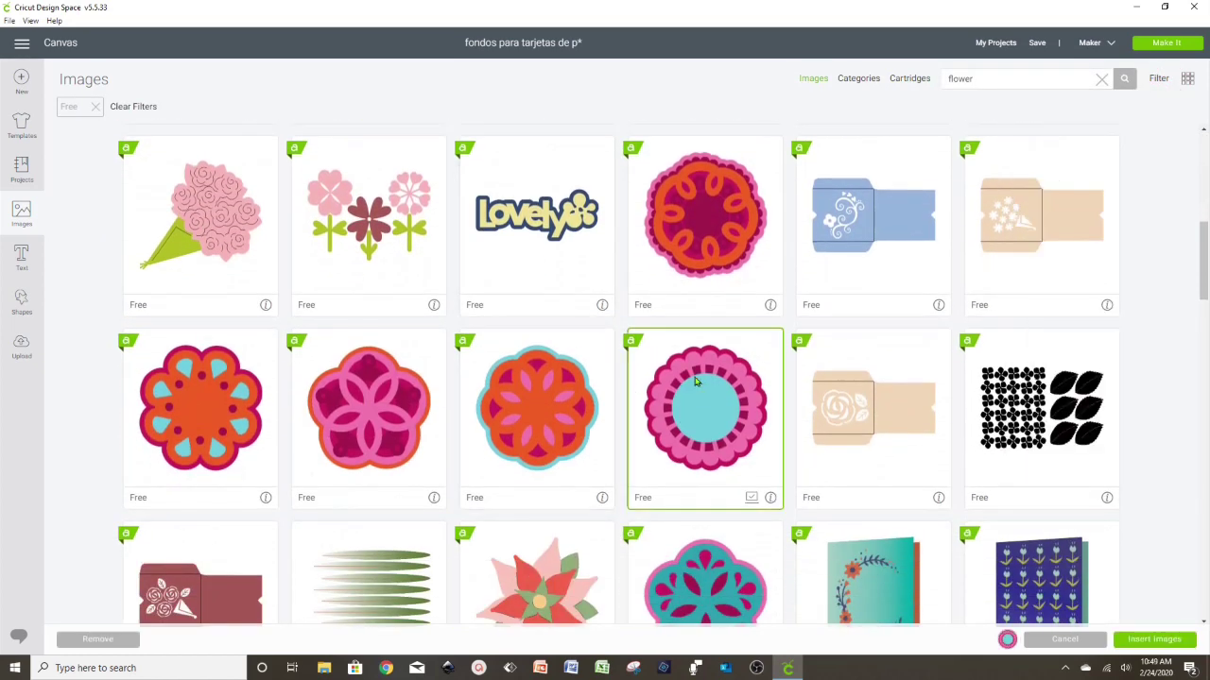
click(1155, 640)
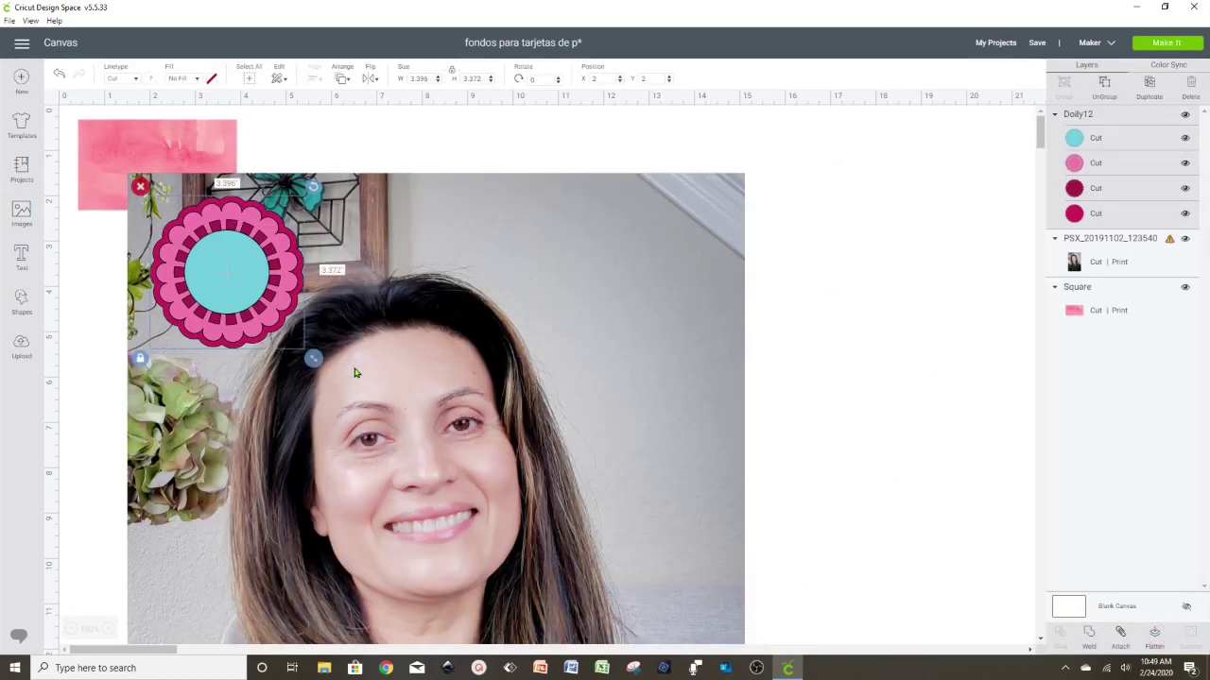
drag(289, 305, 905, 257)
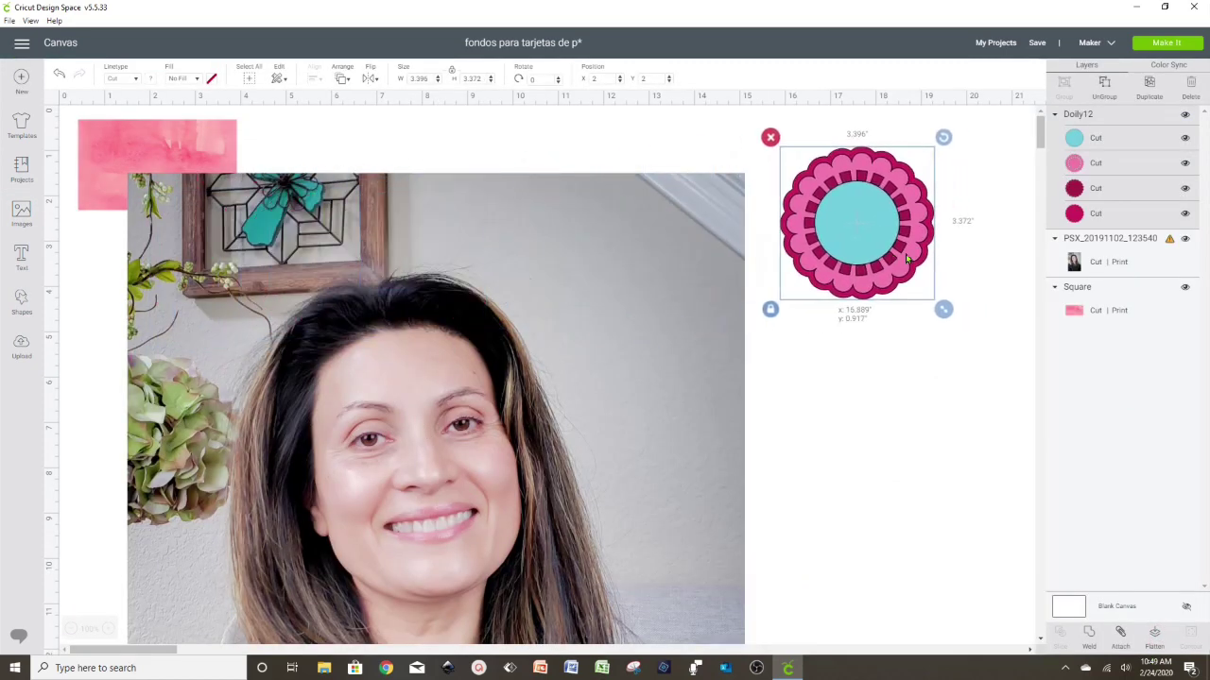
Step: Ungroup the scalloped doily and delete its light pink layer
click(1104, 85)
click(1097, 190)
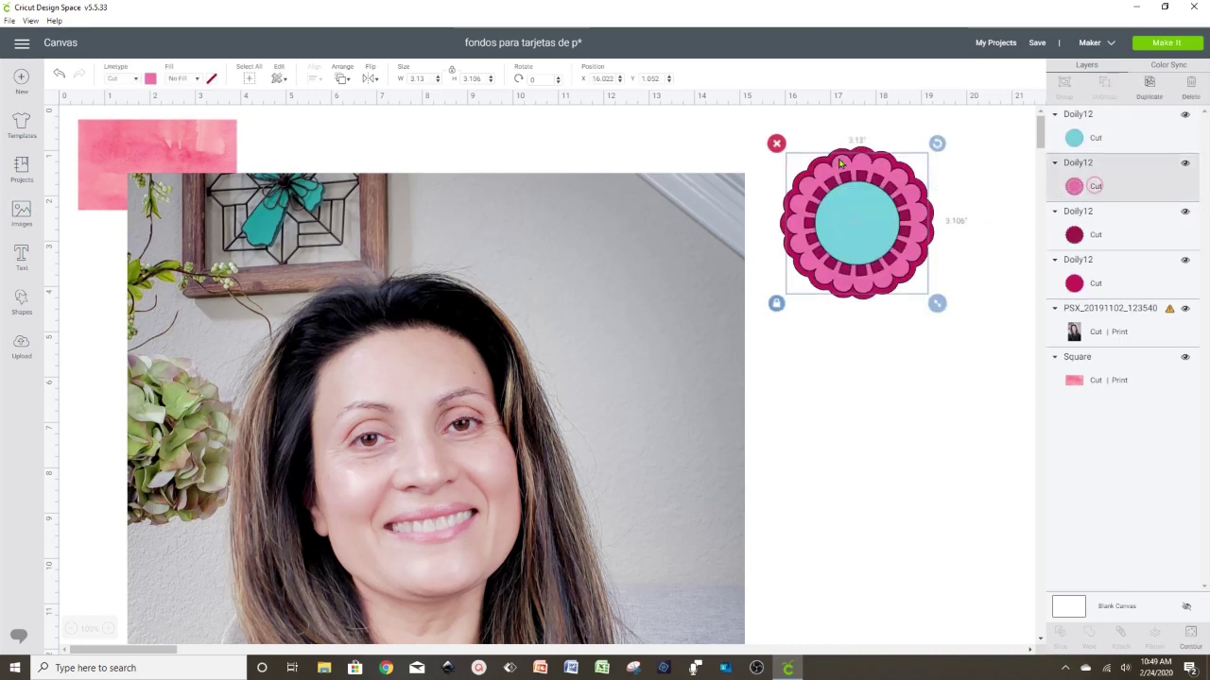
click(776, 143)
Step: Place the turquoise circle over the face in the portrait photo and enlarge it to about 10.2 inches wide
drag(876, 223, 256, 292)
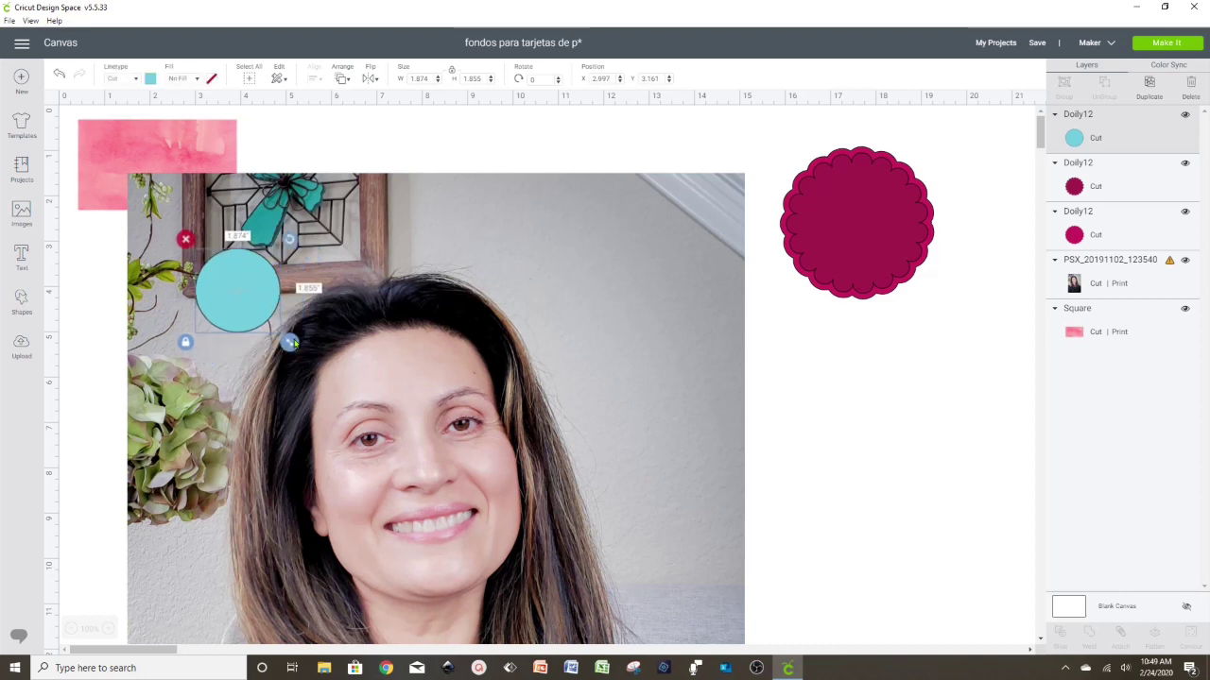
drag(289, 343, 656, 643)
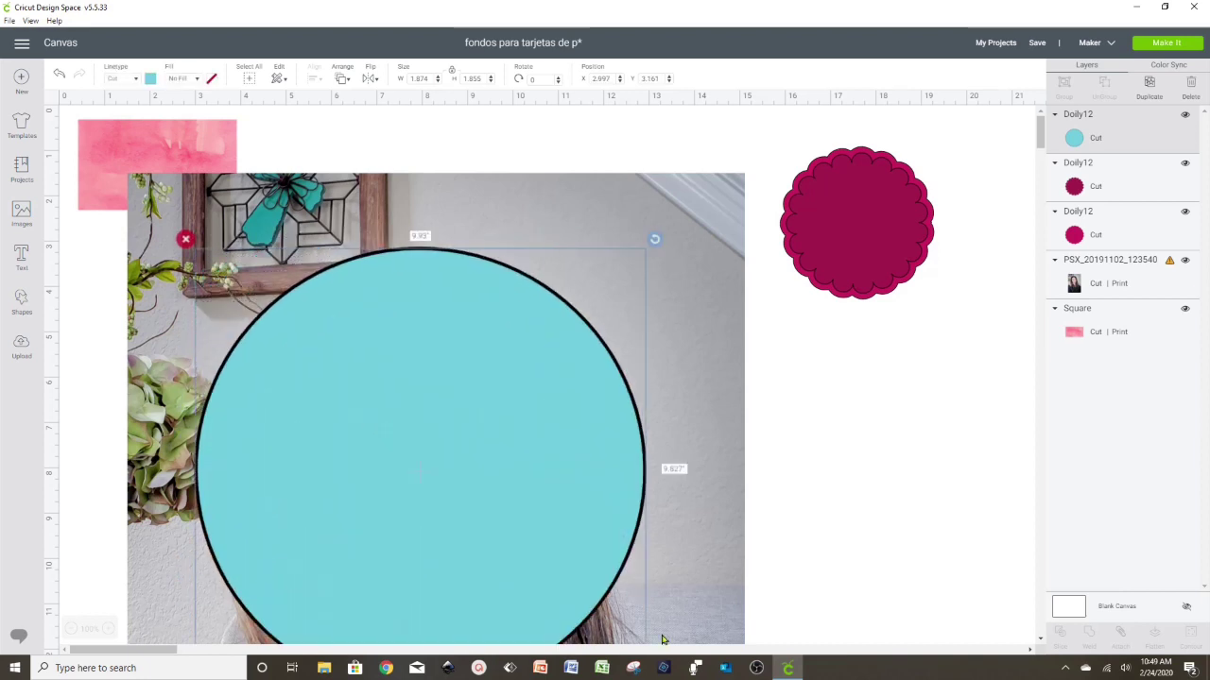
click(867, 465)
scroll(508, 412, down, 3)
drag(508, 412, 480, 406)
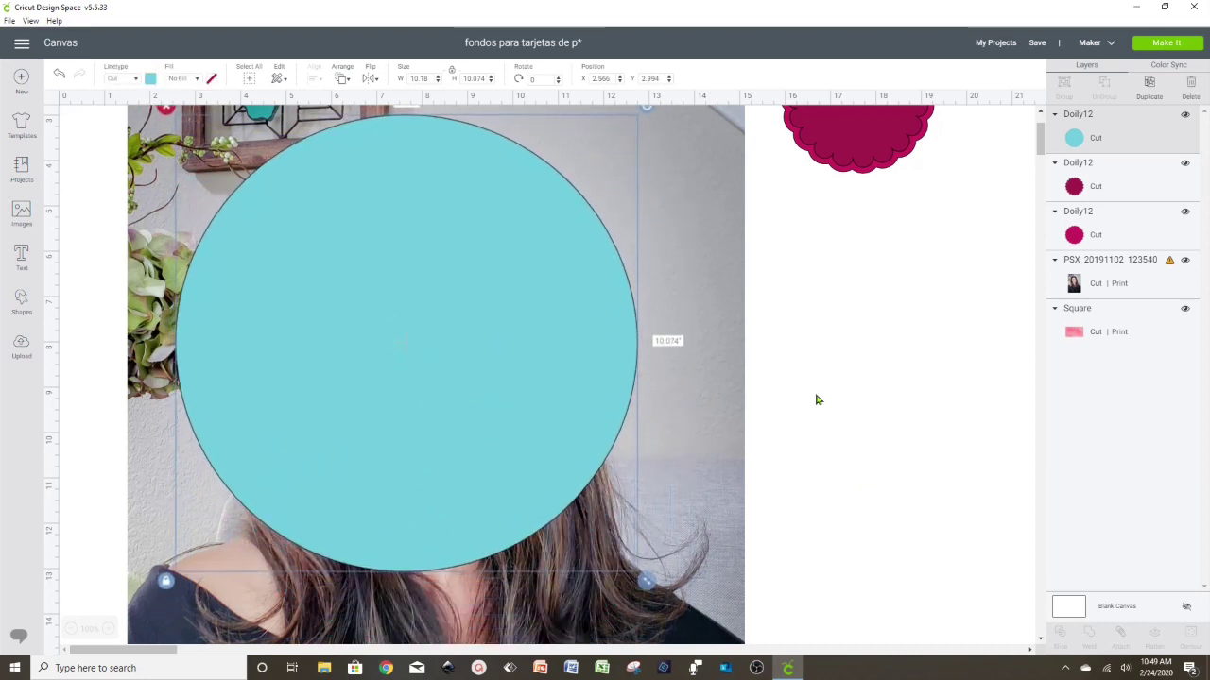
Step: Slice the portrait photo with the turquoise circle and delete the circle and the leftover photo, keeping the round portrait
click(845, 394)
drag(836, 516, 493, 419)
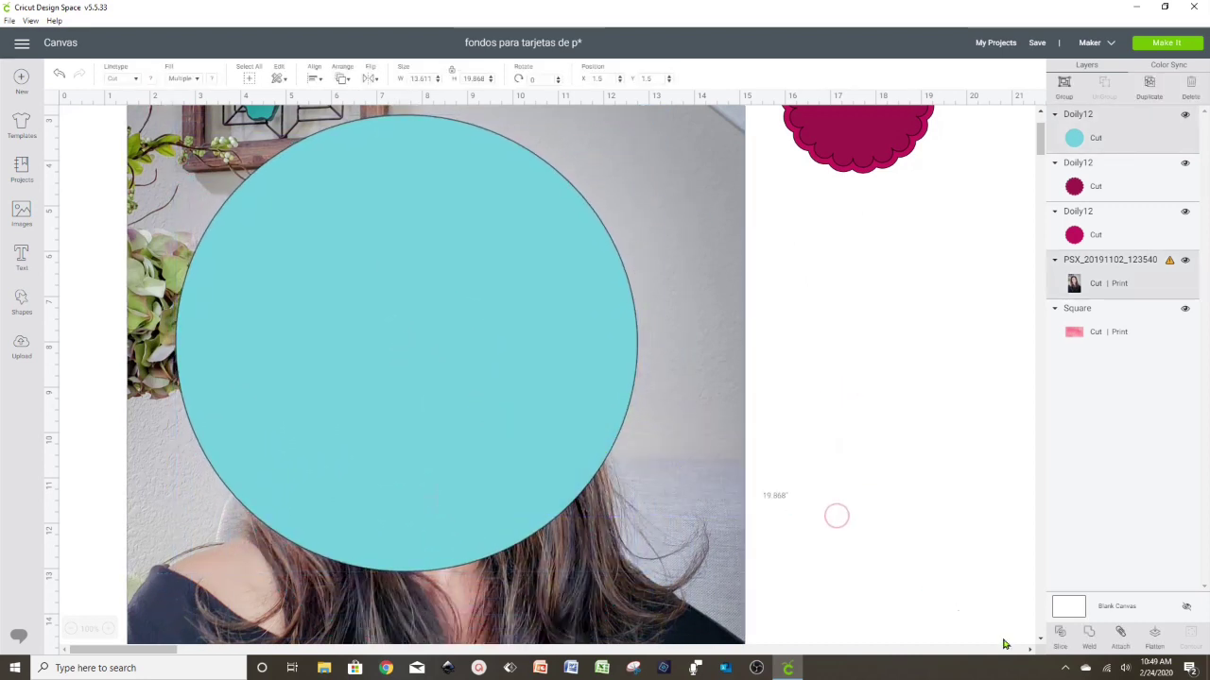
click(1059, 639)
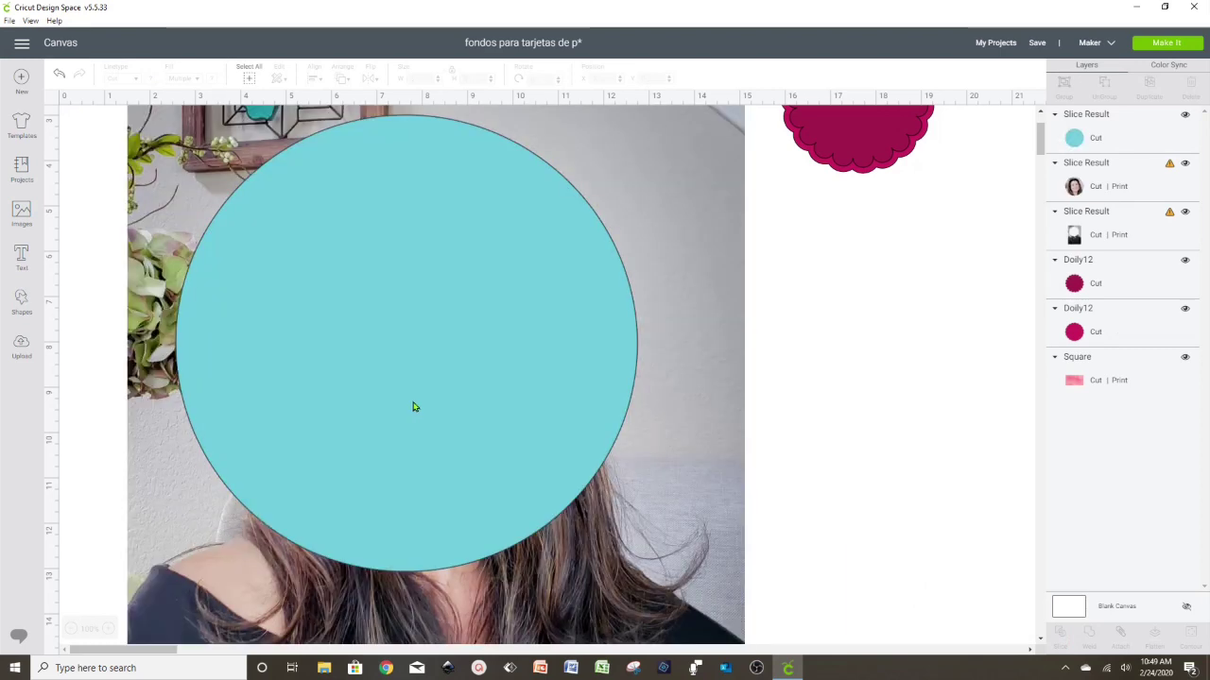
drag(414, 365, 468, 416)
click(222, 154)
click(665, 193)
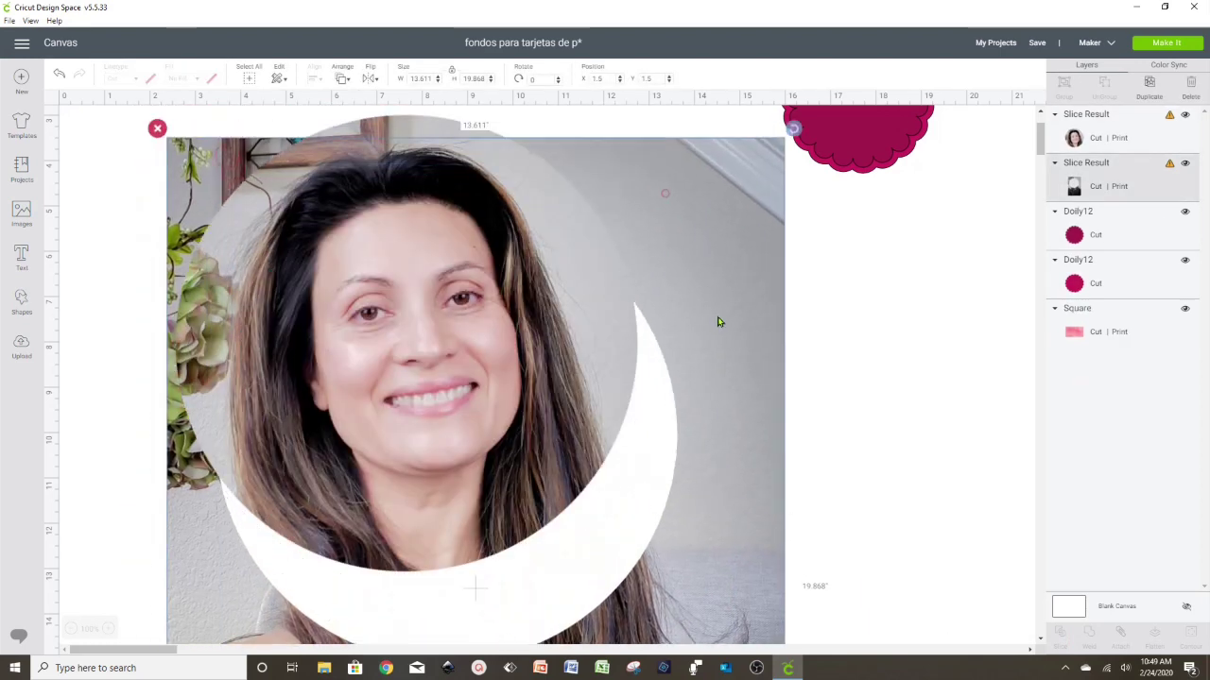
click(169, 160)
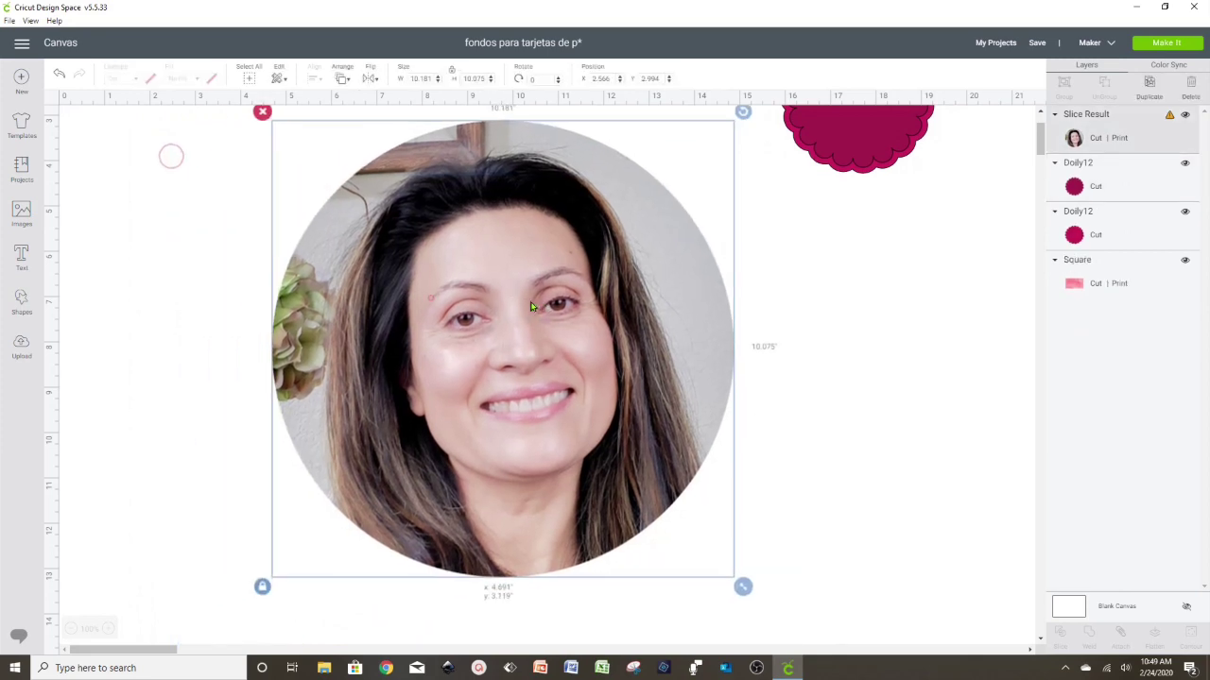
Step: Shrink the round portrait to about 3.1 inches wide and place it on the center of the dark pink doily
scroll(668, 541, up, 3)
drag(668, 541, 660, 419)
drag(734, 592, 416, 279)
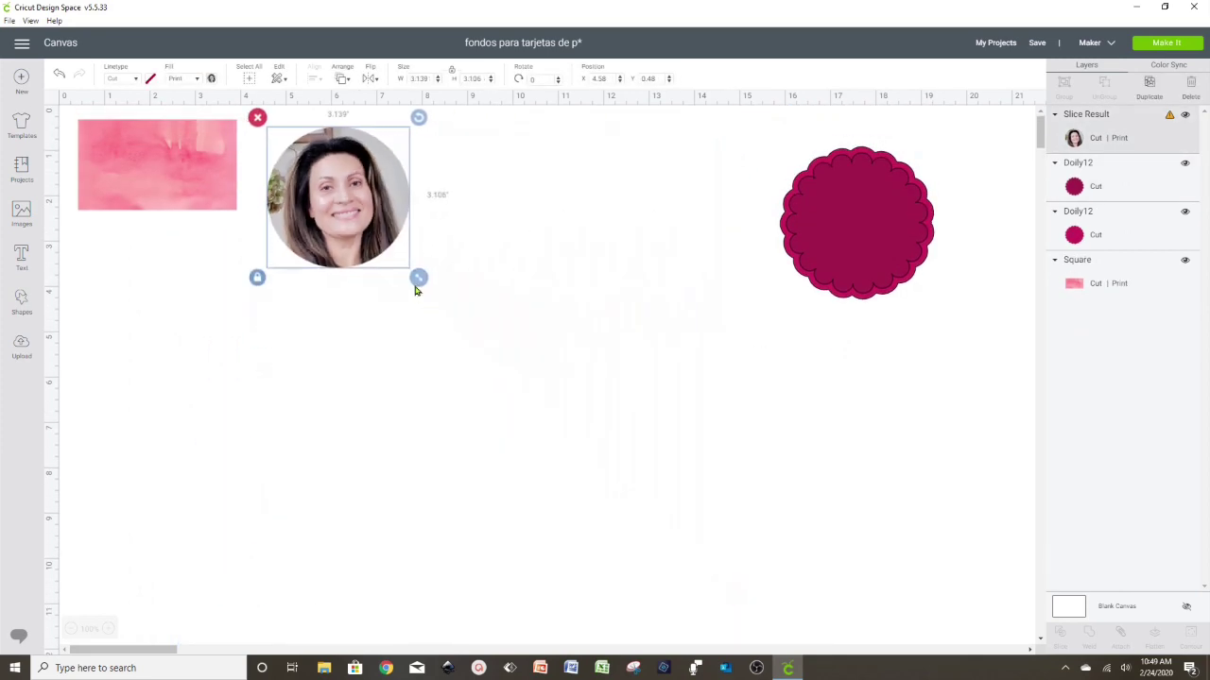
drag(353, 224, 863, 247)
Step: Shrink the doily with the portrait to about 1.3 inches wide and place it in the upper-left corner of the pink card
drag(782, 158, 964, 331)
drag(862, 241, 485, 300)
drag(416, 227, 615, 411)
drag(568, 367, 499, 305)
drag(444, 255, 126, 163)
drag(181, 215, 154, 194)
drag(114, 155, 112, 149)
click(112, 631)
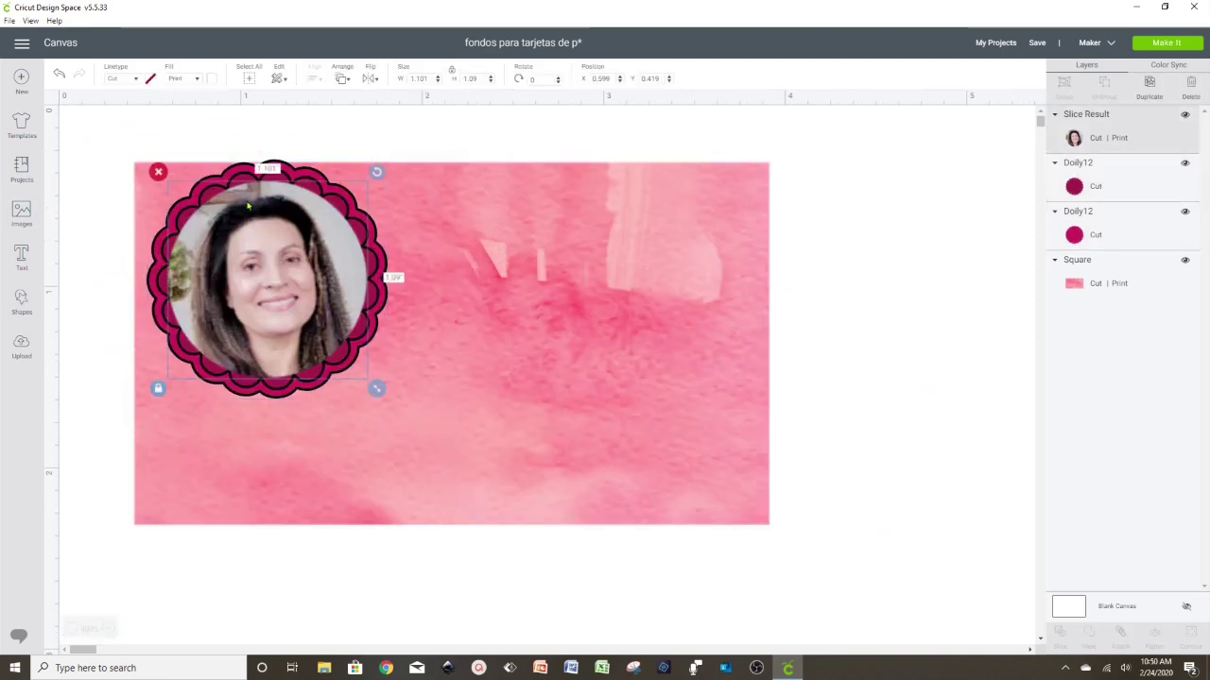
click(472, 326)
Step: Change the outer doily layer's color to white
click(1107, 232)
click(150, 78)
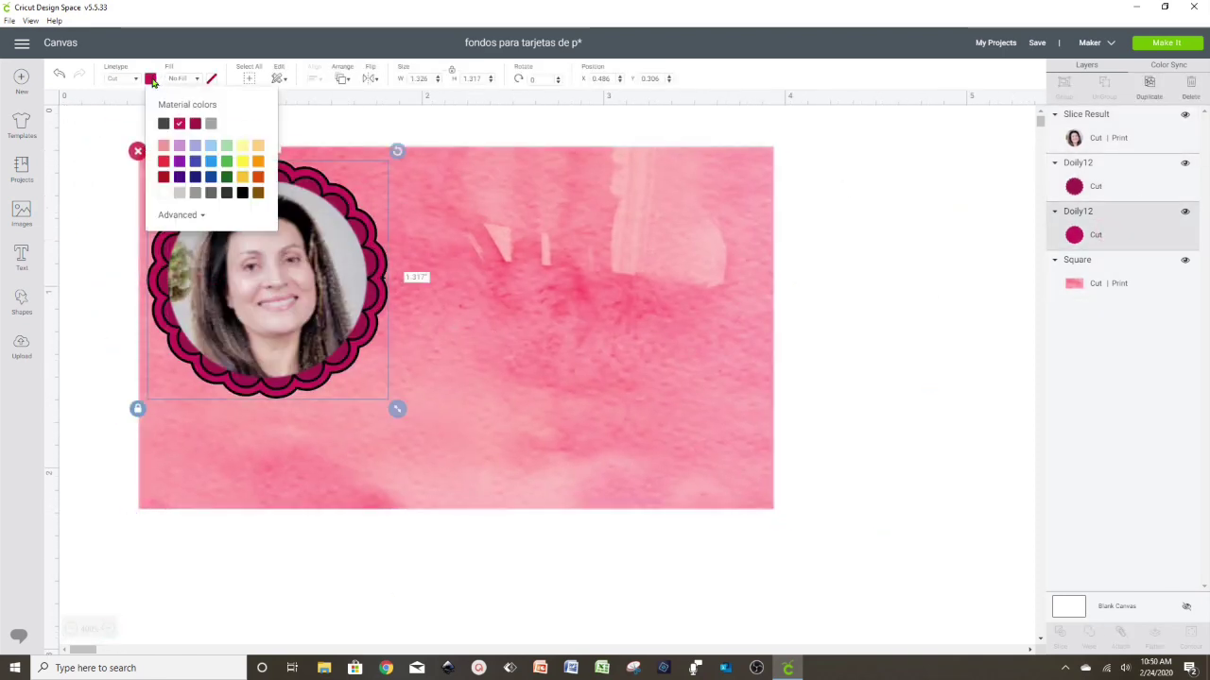
click(160, 194)
click(913, 195)
Step: Recolor the inner doily layer light green and adjust it to a custom turquoise green shade
click(1081, 179)
click(151, 77)
click(226, 145)
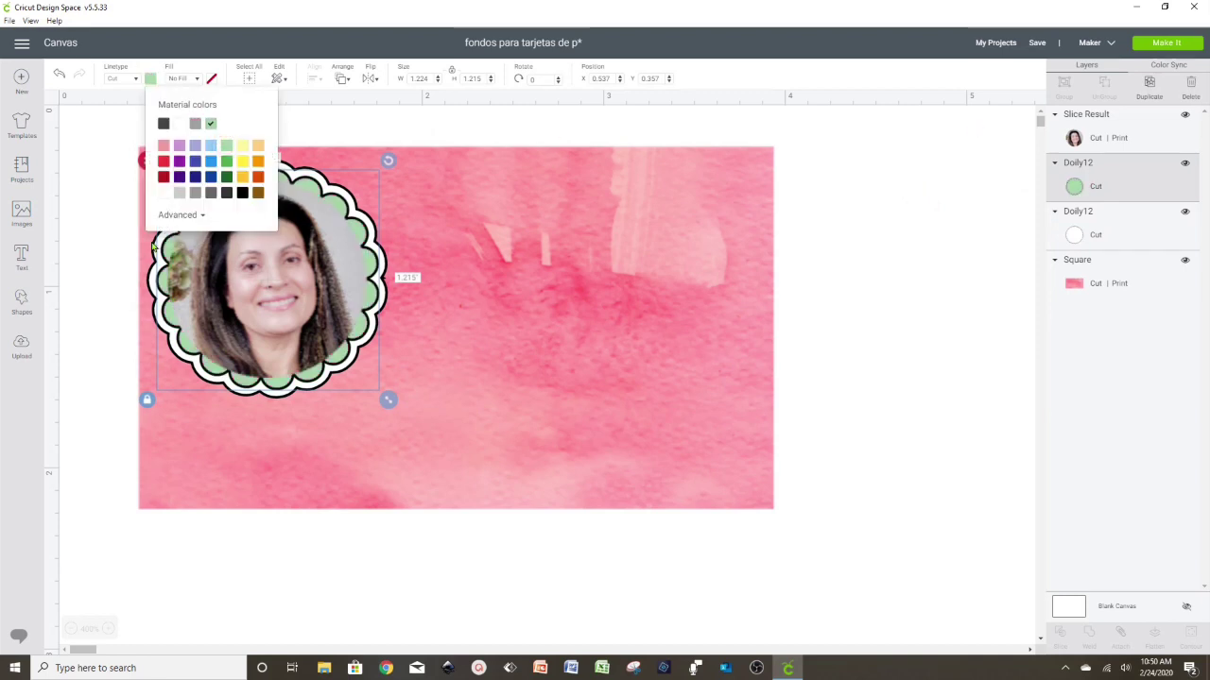
click(180, 215)
click(207, 243)
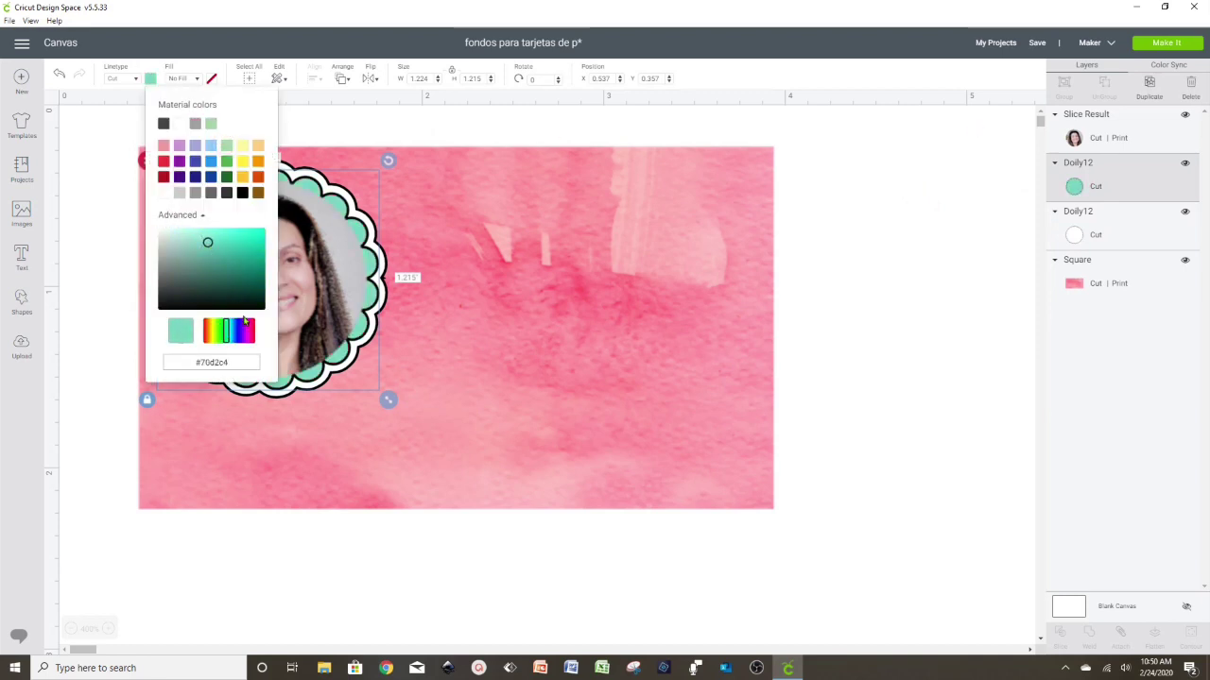
click(851, 187)
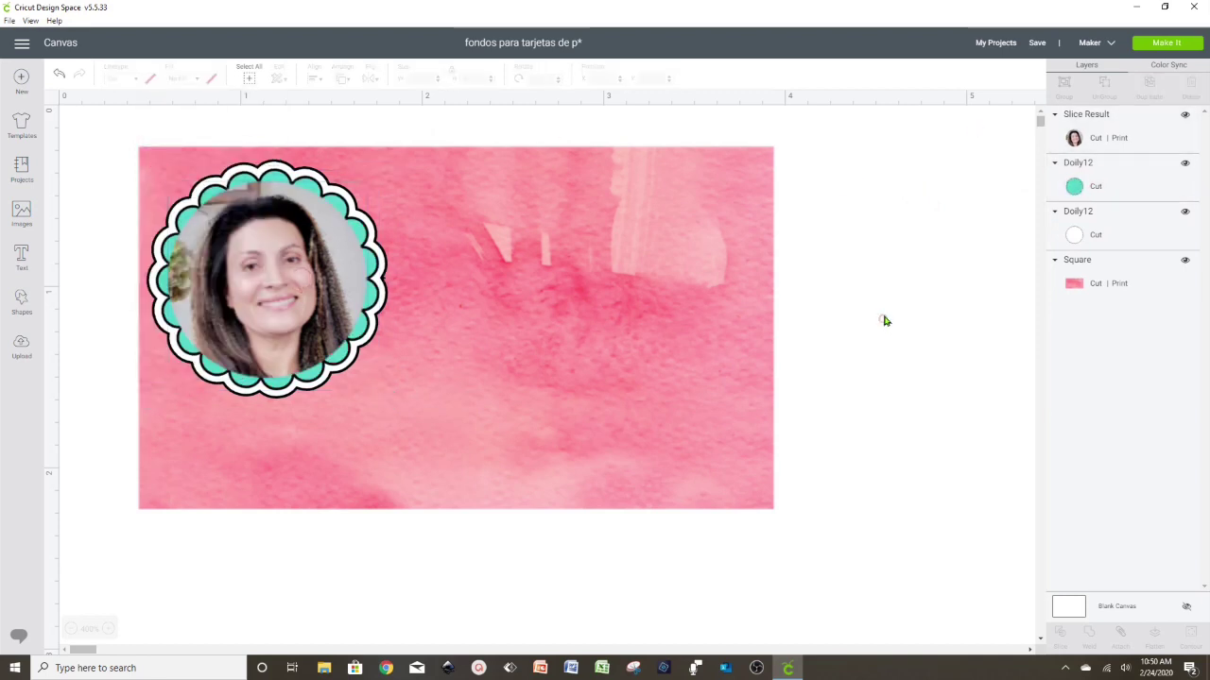
Step: Flatten the pink card, both doily layers and the portrait into one printable image and shift it slightly
drag(881, 568, 92, 121)
click(1154, 637)
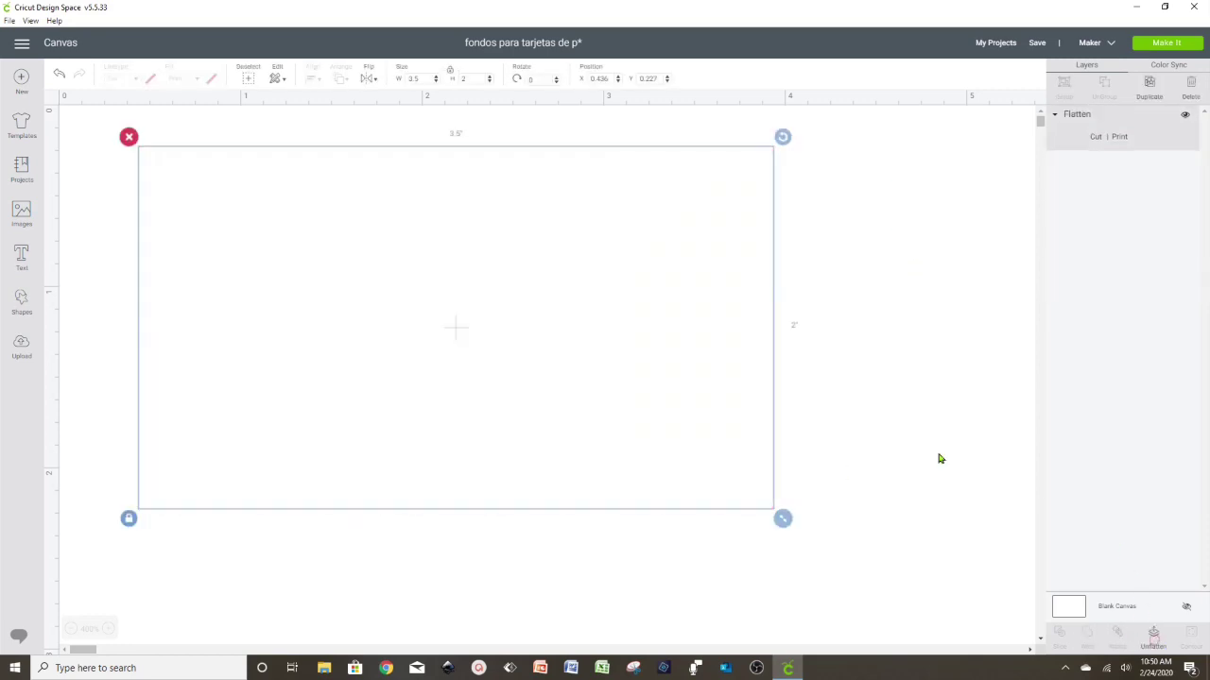
drag(284, 440, 285, 431)
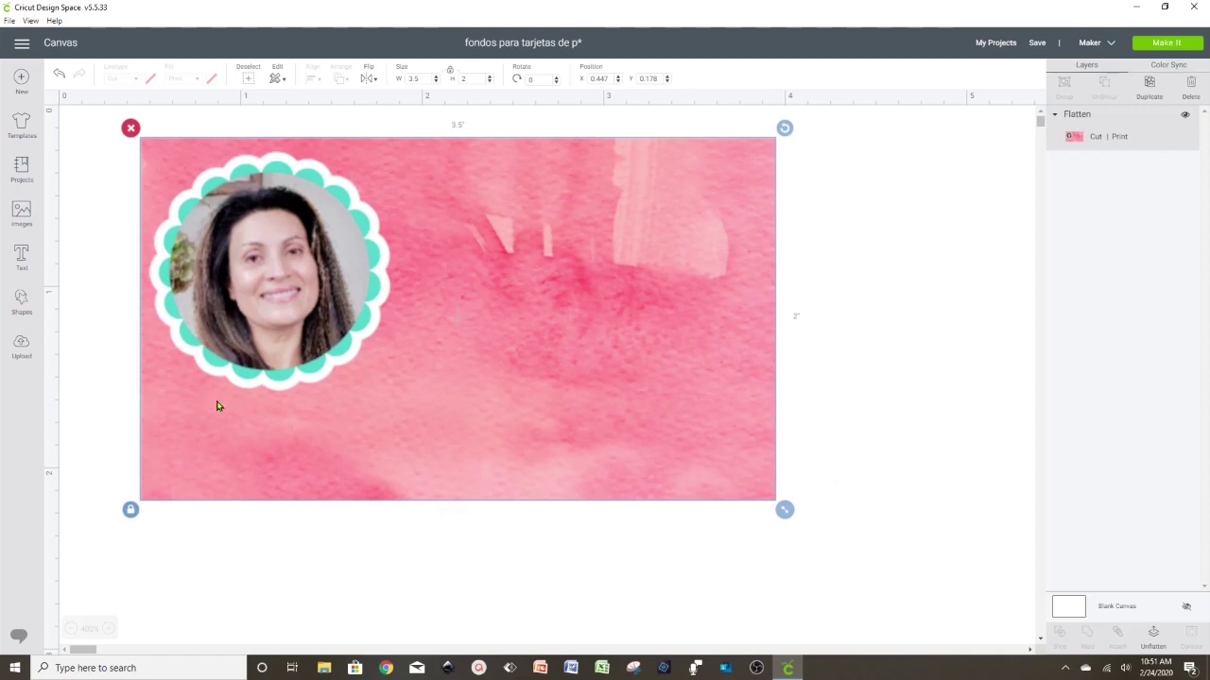
click(959, 245)
Step: Open the saved project "bussiness cRDS" from the project library for editing
click(996, 42)
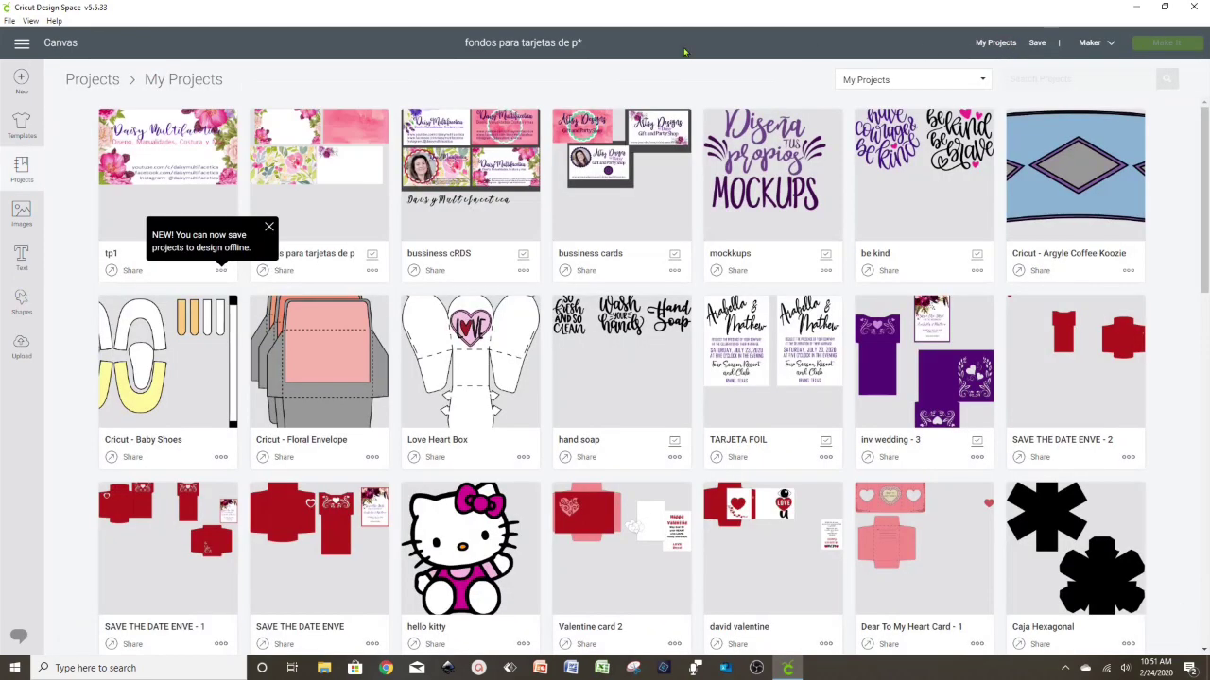
click(441, 161)
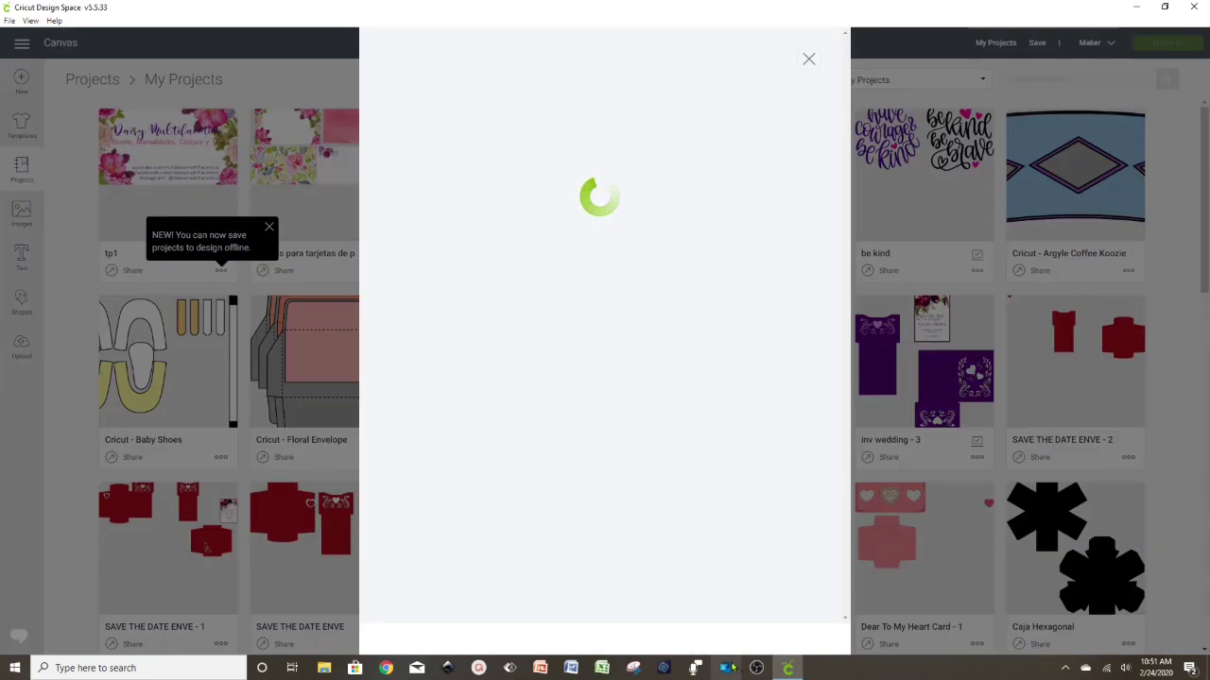
click(710, 639)
click(615, 63)
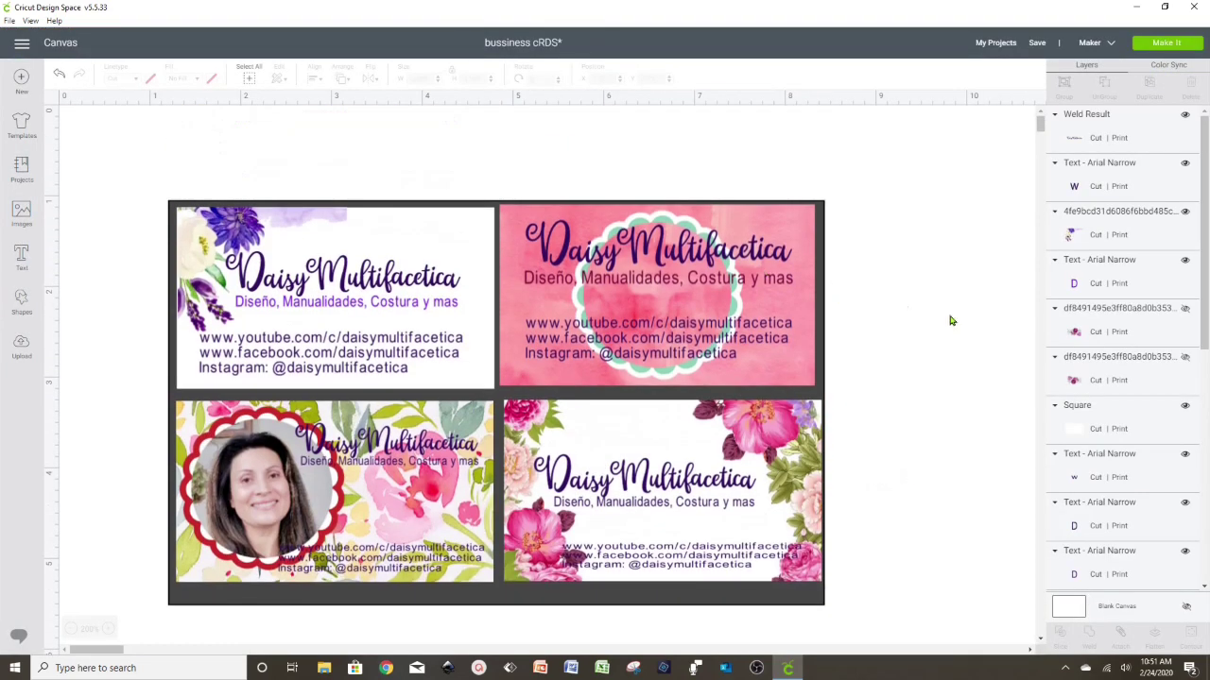
scroll(964, 347, down, 1)
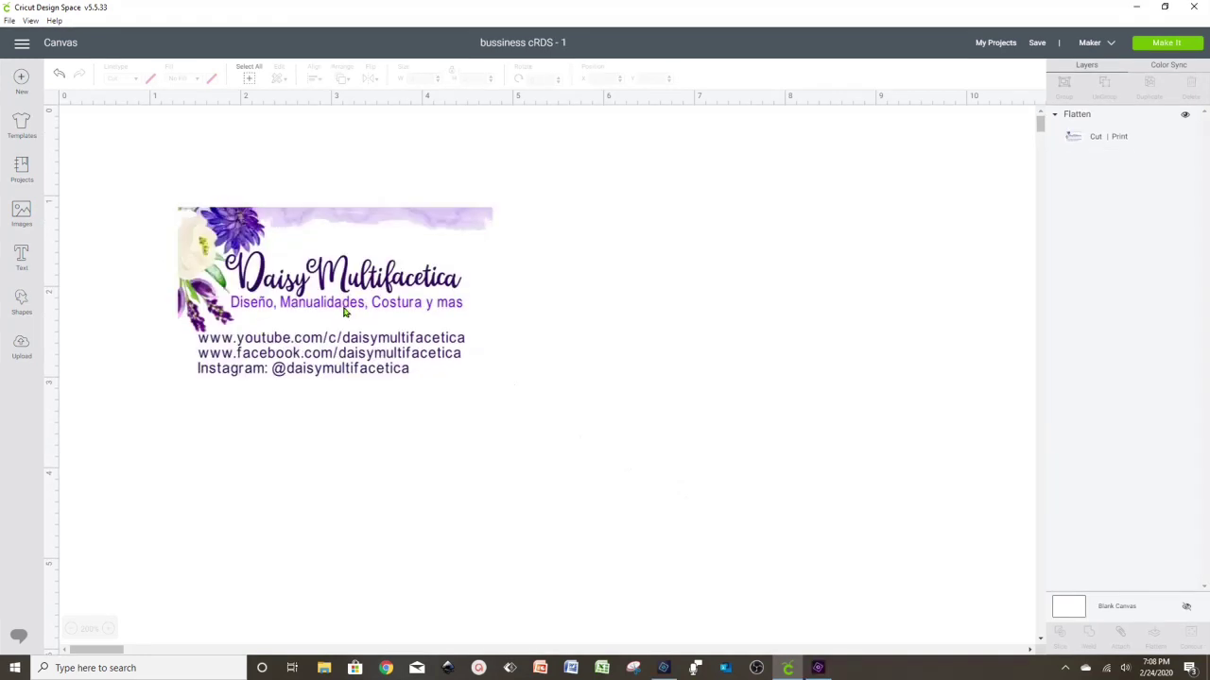
Step: Copy the flattened purple floral card and paste the duplicate below the original
click(344, 312)
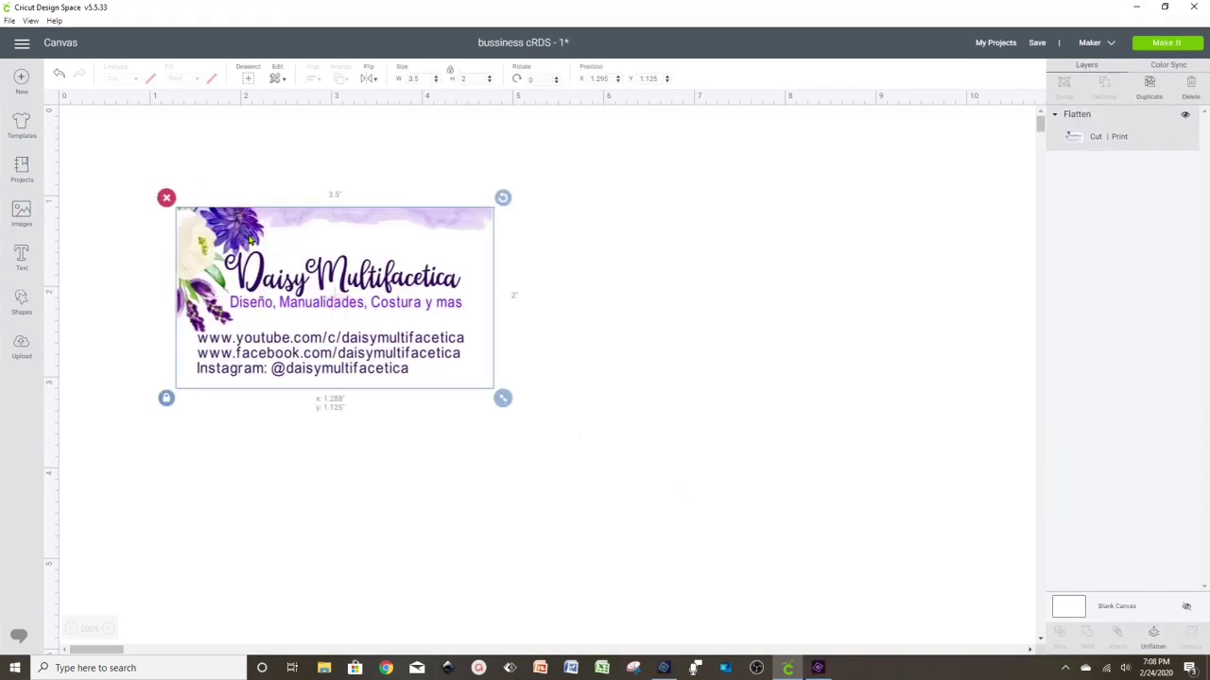
right_click(252, 241)
click(289, 346)
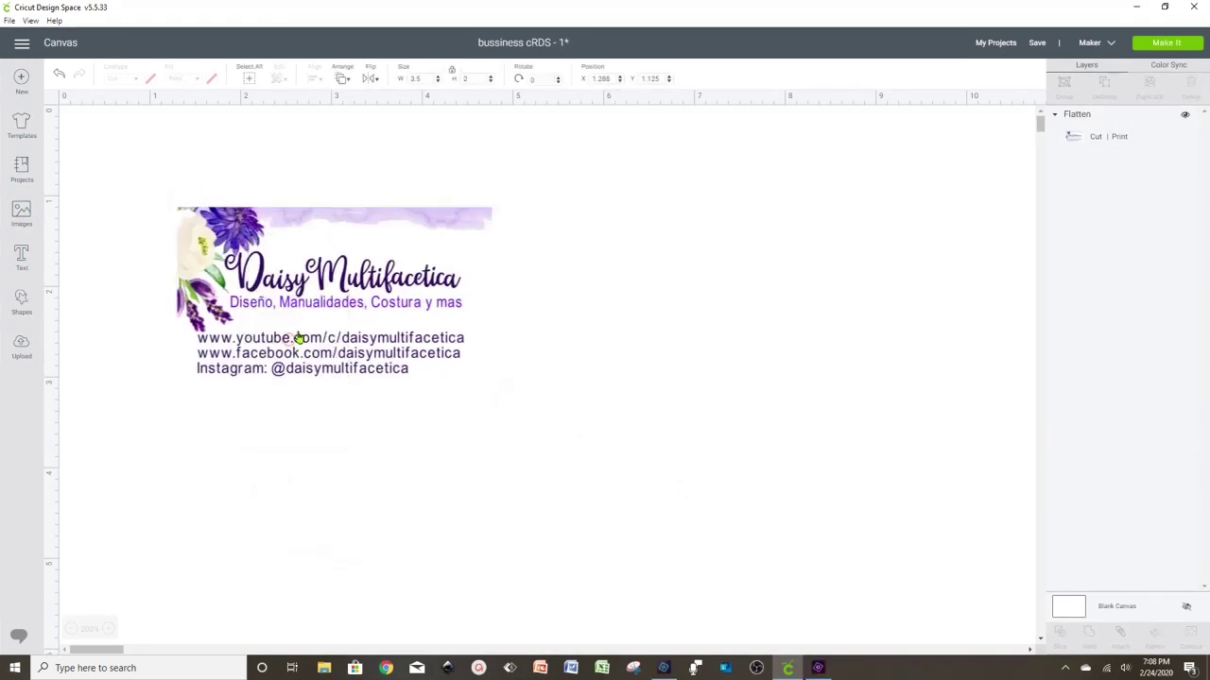
key(ctrl+v)
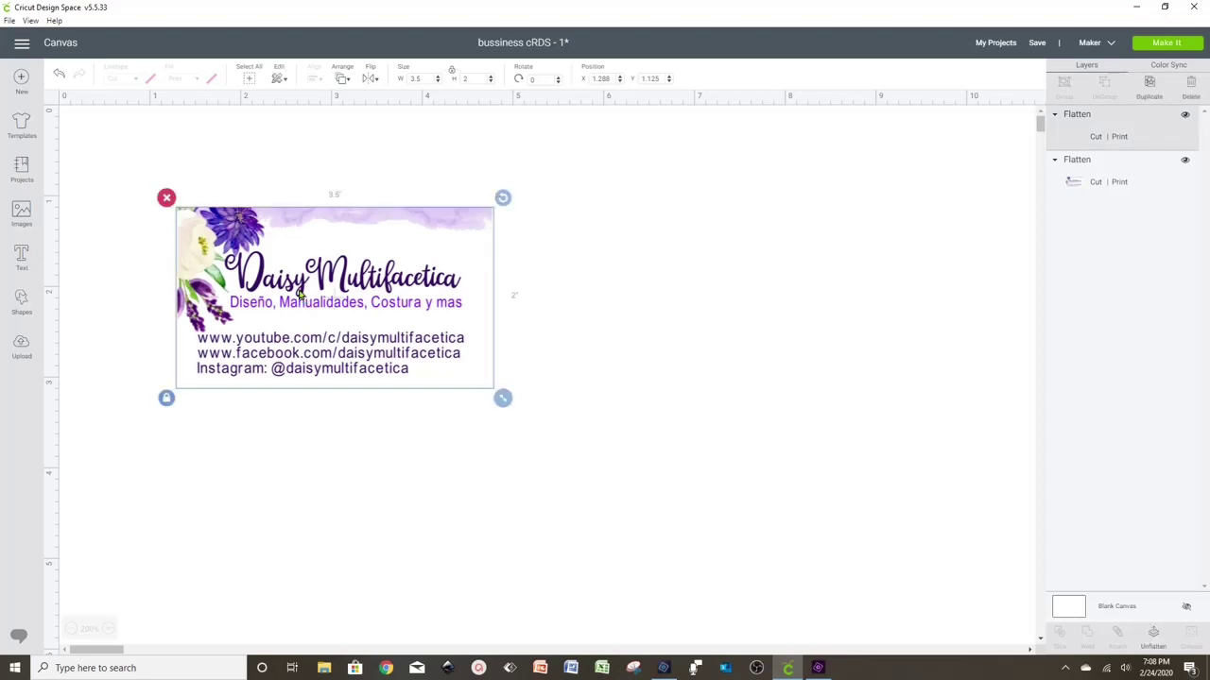
drag(304, 301, 352, 444)
click(345, 279)
Step: Insert a square, resize it with unlocked proportions to about 6.75 x 7.08 inches, and send it behind the cards
click(21, 303)
click(73, 212)
drag(176, 217, 170, 179)
drag(435, 448, 589, 603)
scroll(589, 603, down, 2)
click(132, 417)
drag(589, 414, 764, 619)
click(342, 79)
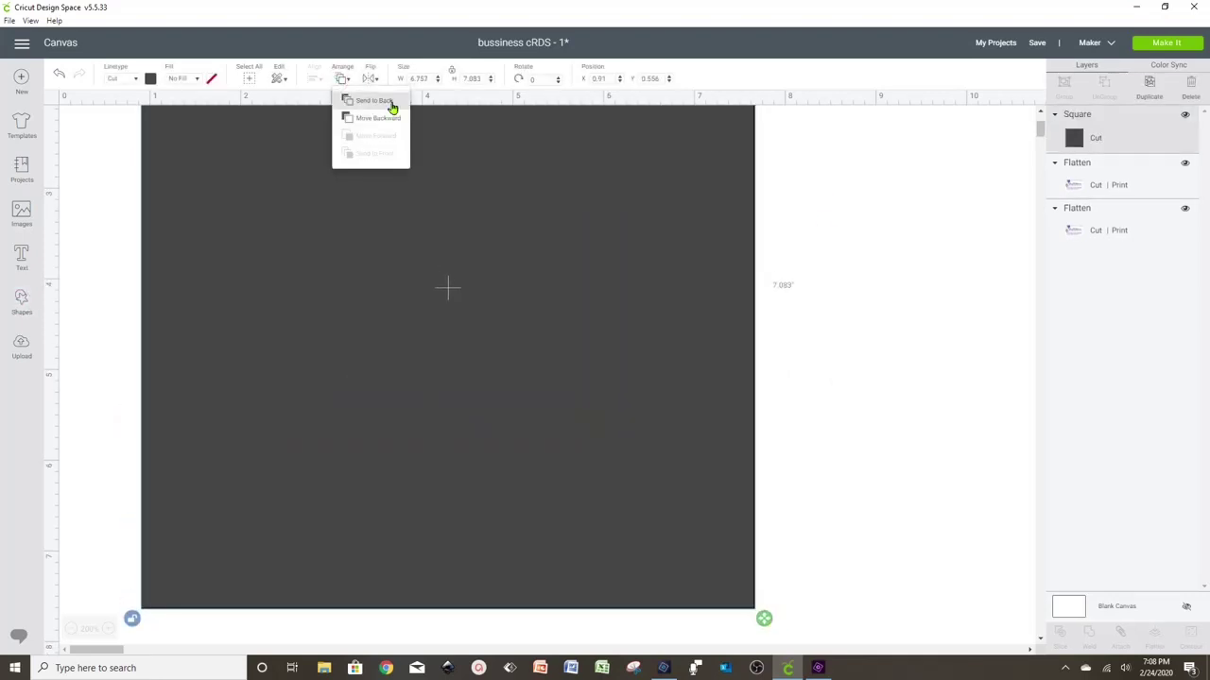
click(390, 103)
Step: Nudge the second purple floral card into place directly below the first one
scroll(390, 284, up, 2)
click(364, 466)
drag(364, 466, 364, 469)
click(972, 332)
scroll(909, 323, down, 1)
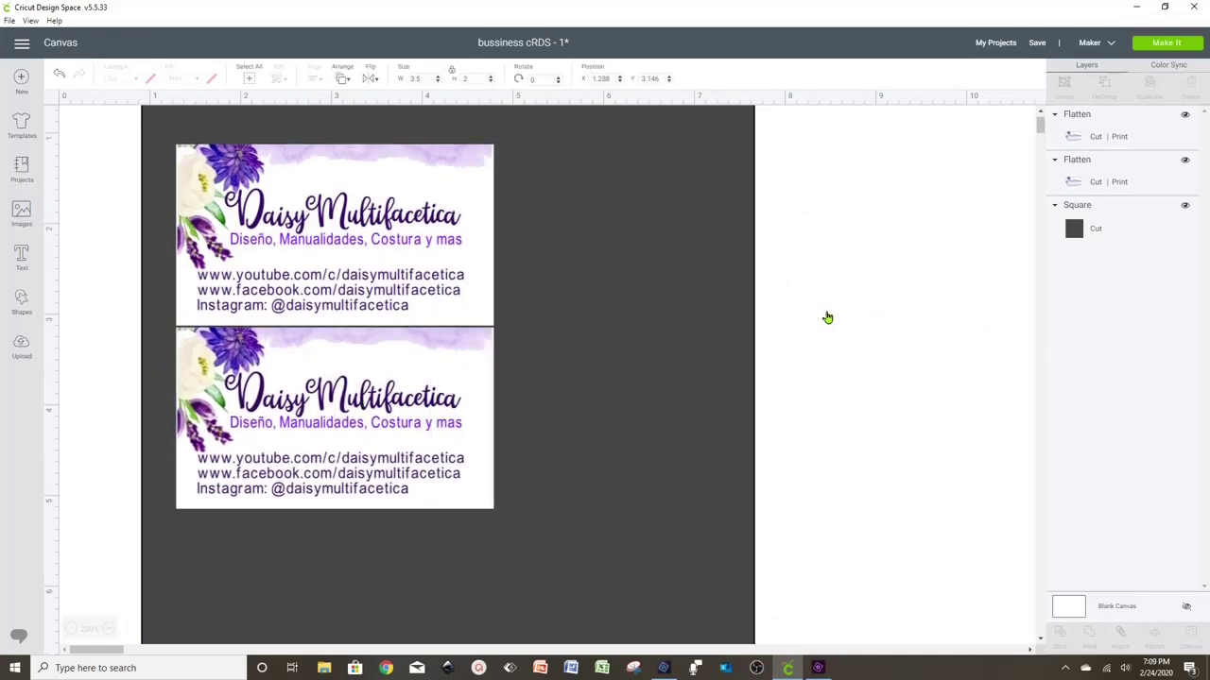
Step: Duplicate the purple floral card twice more and stack the copies below the second card to make a column of four
scroll(829, 319, down, 2)
right_click(459, 340)
click(490, 286)
drag(452, 326, 432, 485)
click(934, 321)
scroll(907, 319, down, 2)
right_click(360, 348)
click(390, 293)
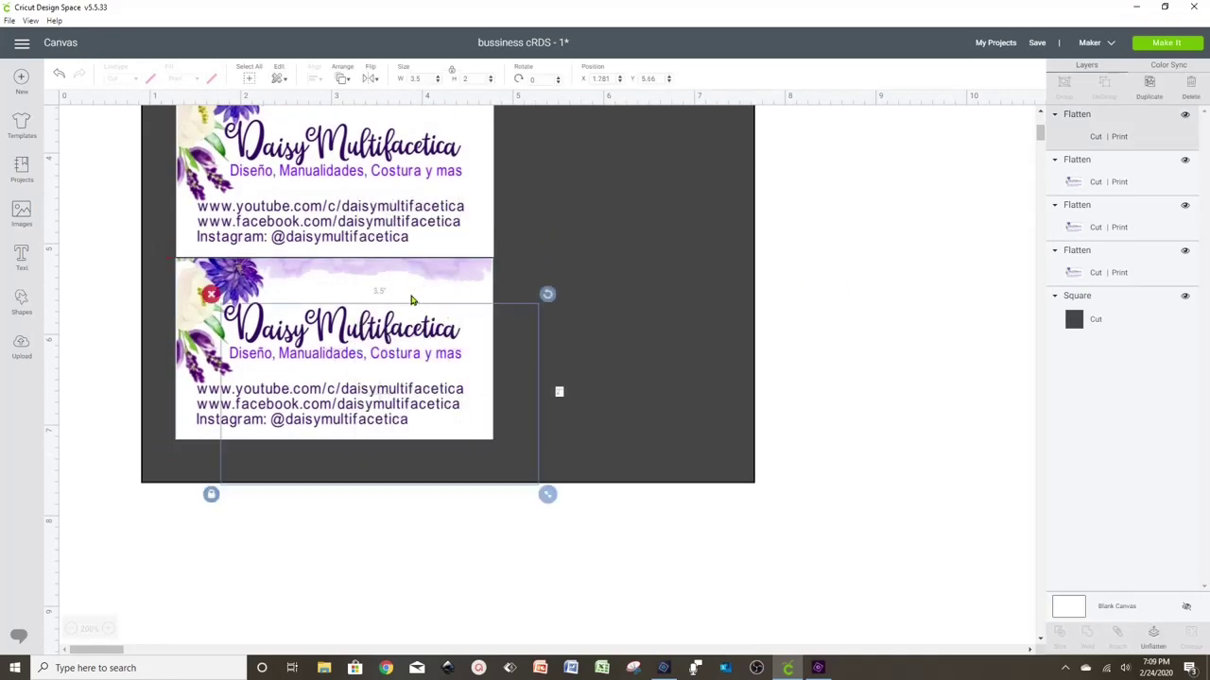
drag(413, 311, 439, 543)
click(873, 481)
scroll(872, 481, up, 5)
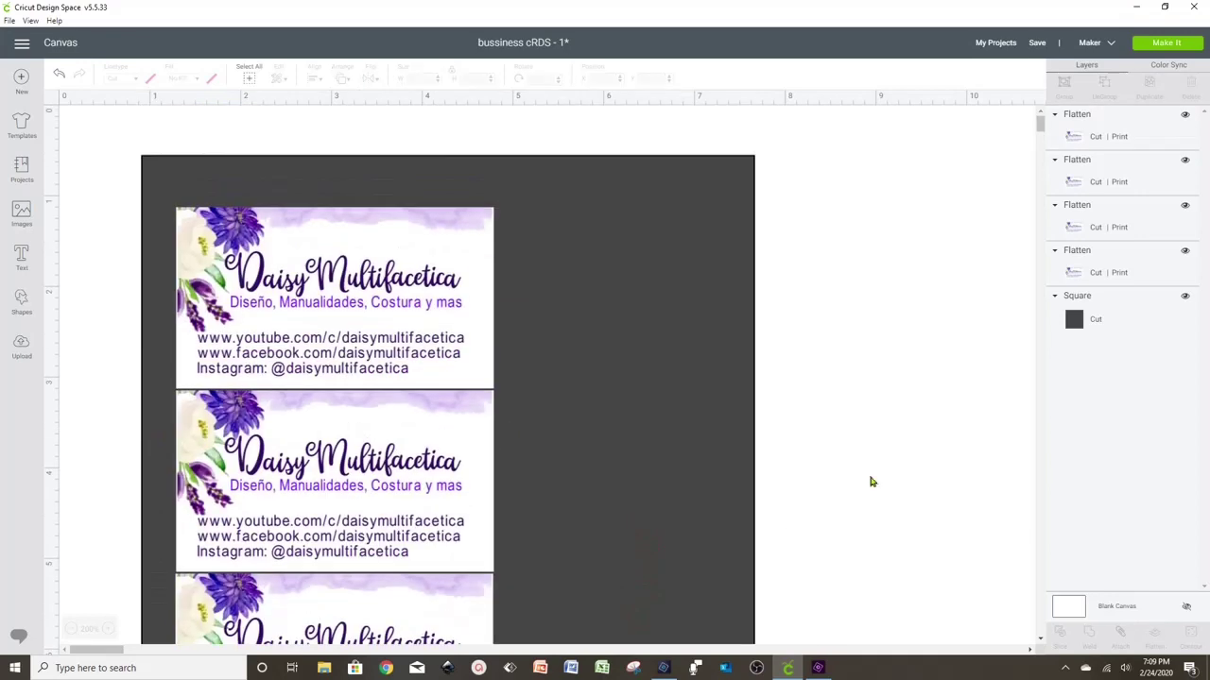
Step: Duplicate the top card, rotate the copy 90 degrees, and place it right beside the top of the column
scroll(872, 481, down, 1)
right_click(406, 255)
click(436, 200)
drag(416, 251, 658, 299)
double_click(536, 80)
text(90)
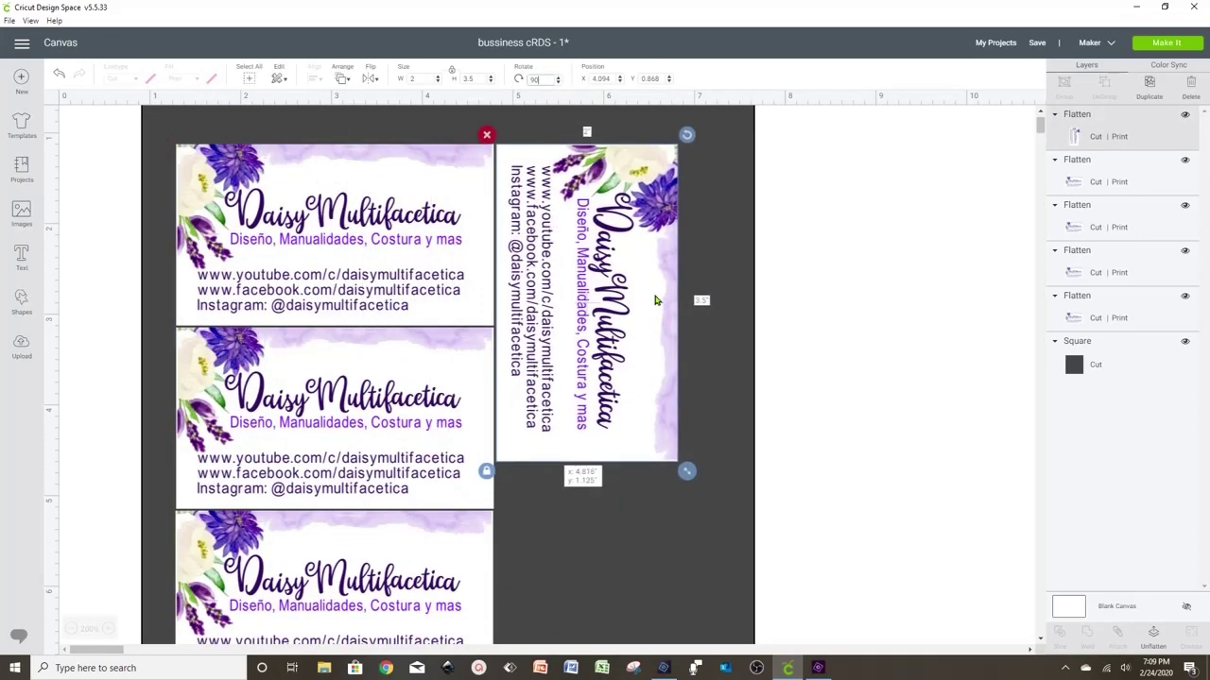
Step: Duplicate the rotated card and place the copy below it beside the lower cards
right_click(582, 422)
click(610, 367)
scroll(833, 330, down, 5)
drag(646, 186, 600, 478)
click(874, 344)
Step: Delete the dark background square behind the six cards
scroll(874, 344, up, 4)
click(163, 177)
click(132, 147)
drag(138, 187, 441, 146)
Step: Select all six cards and attach them so they keep their layout
click(72, 629)
drag(471, 595, 88, 116)
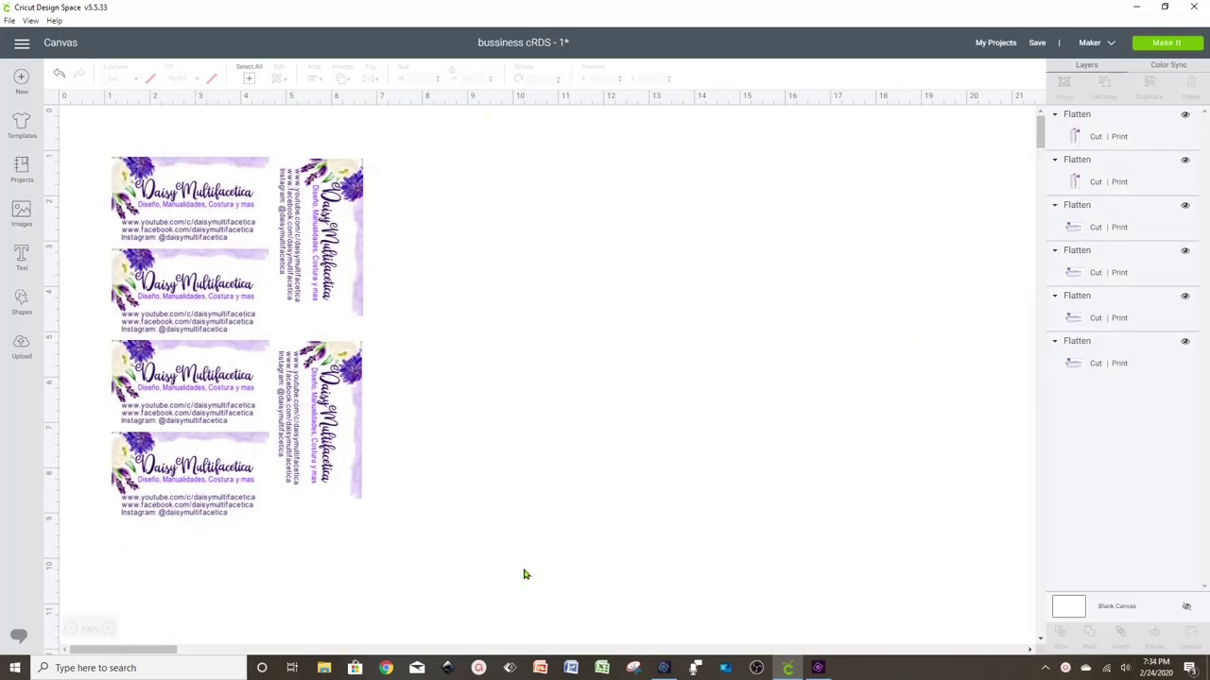
drag(556, 580, 94, 126)
click(1120, 633)
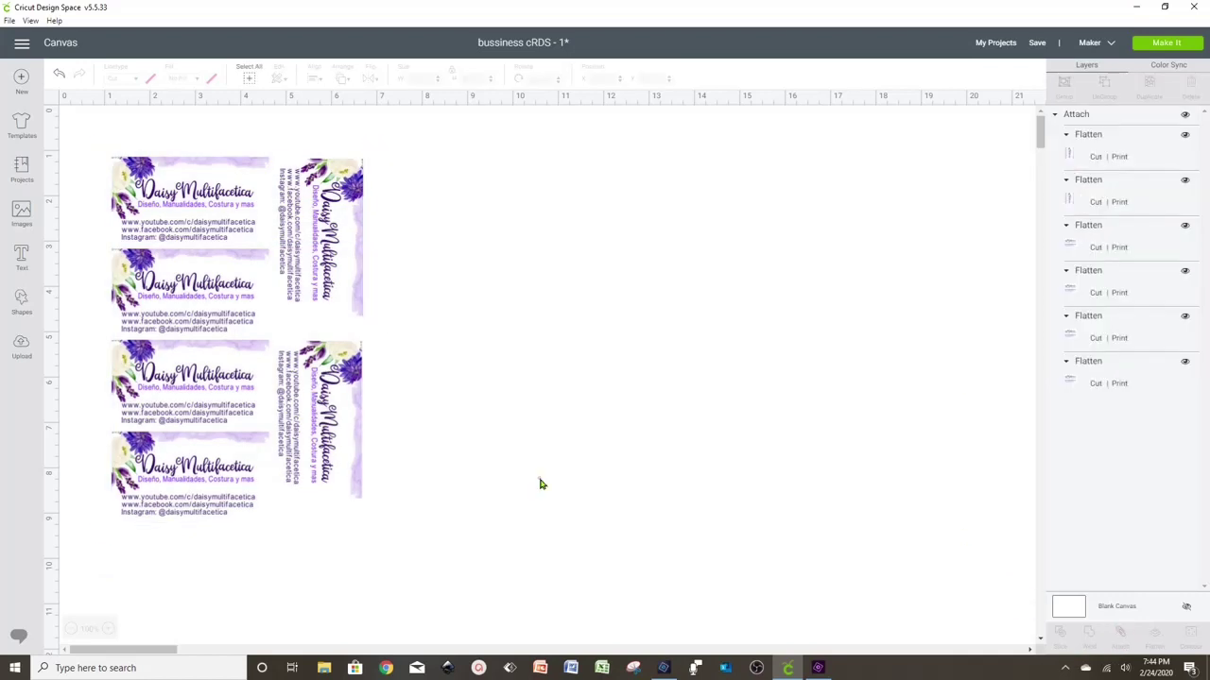
Step: Send the attached cards to the mat preview, accept the layout, and open the print setup
click(1155, 47)
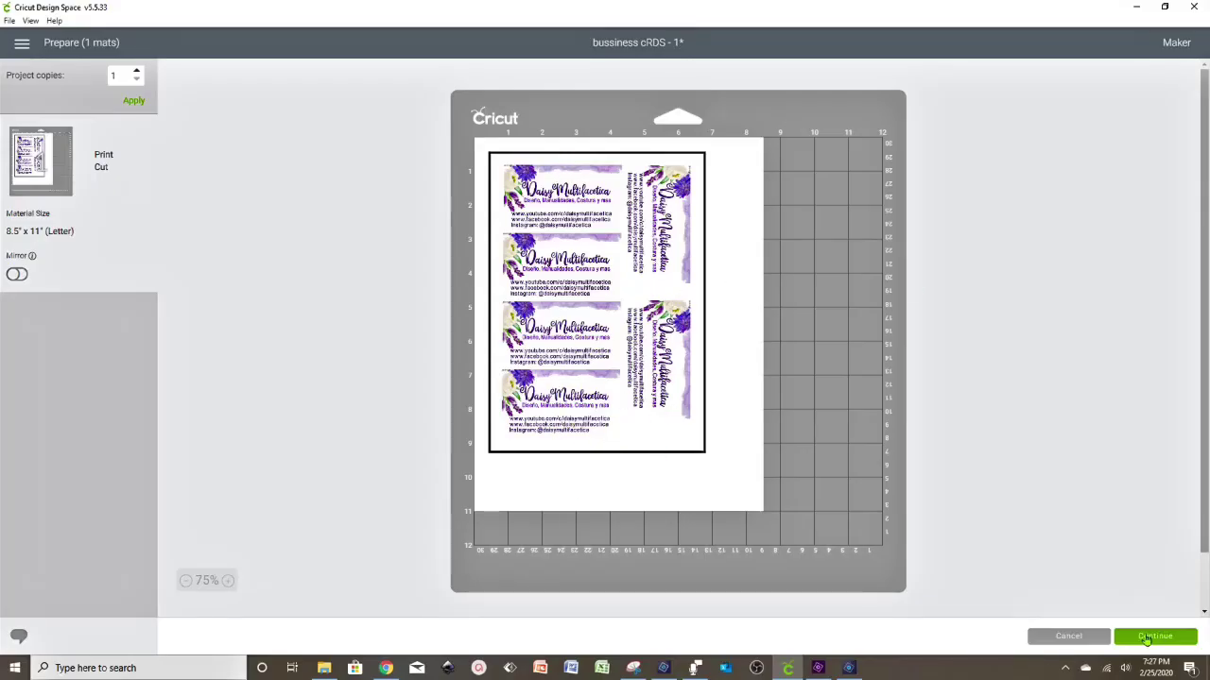
click(1149, 639)
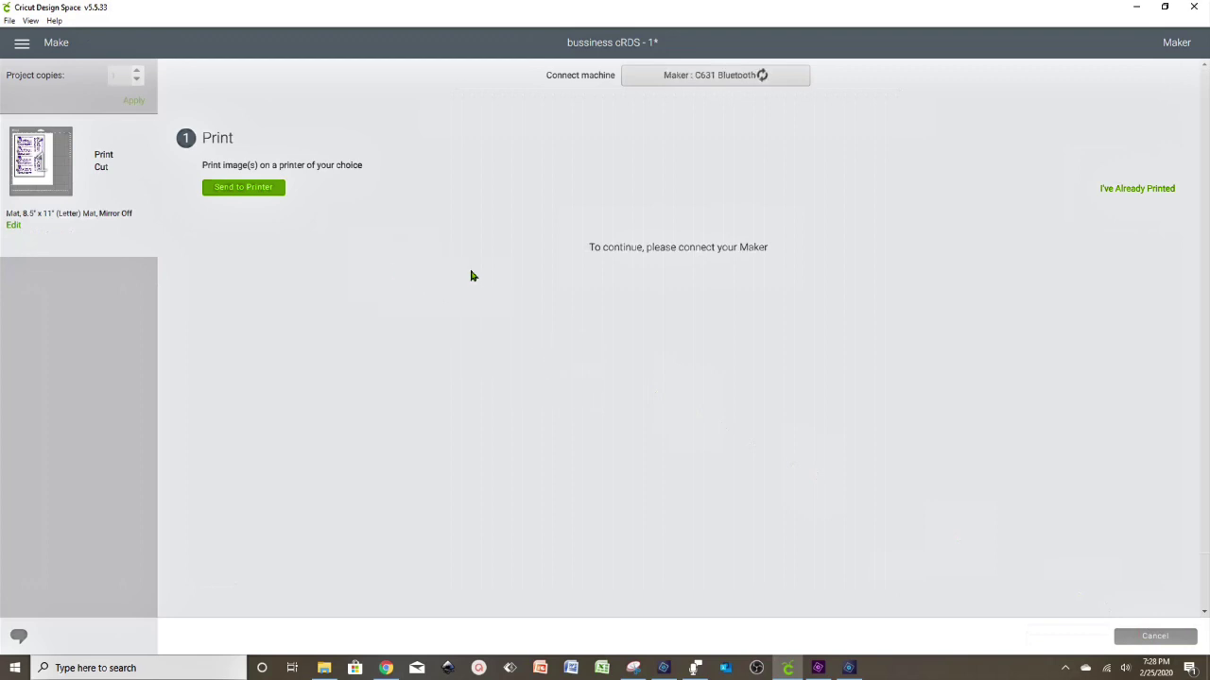
click(260, 195)
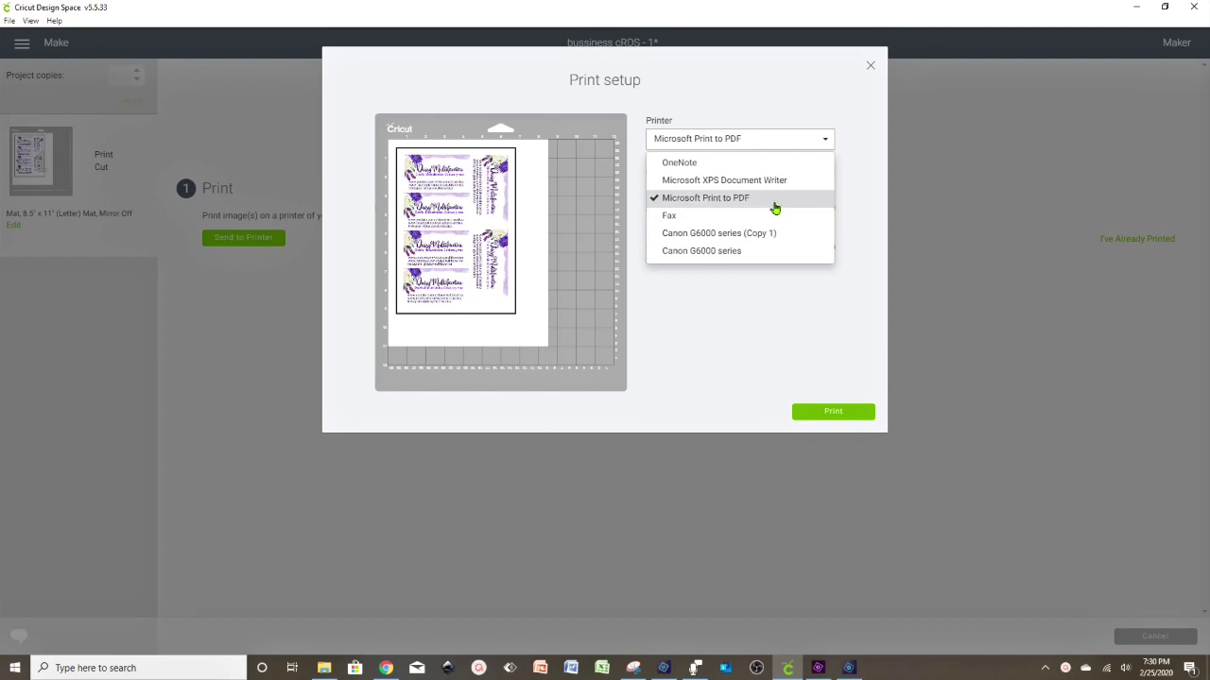
Step: Choose the Canon G6000 series (Copy 1) printer, turn off the added bleed, and print one copy
click(762, 242)
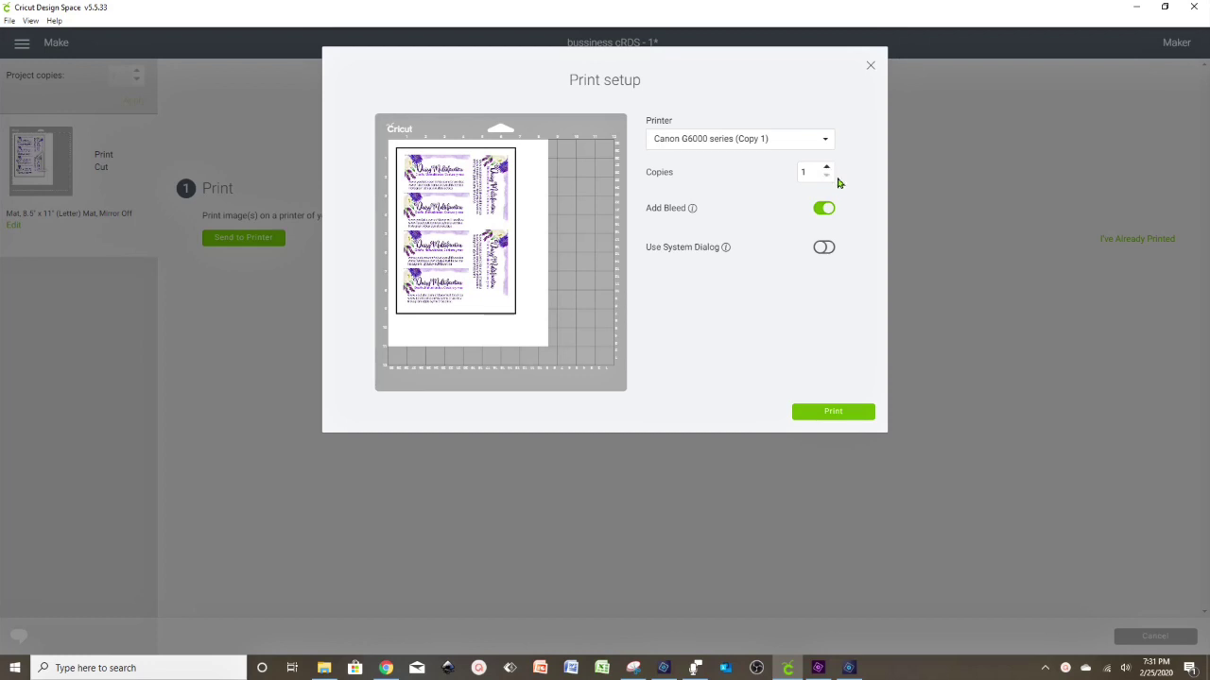
click(824, 209)
click(836, 413)
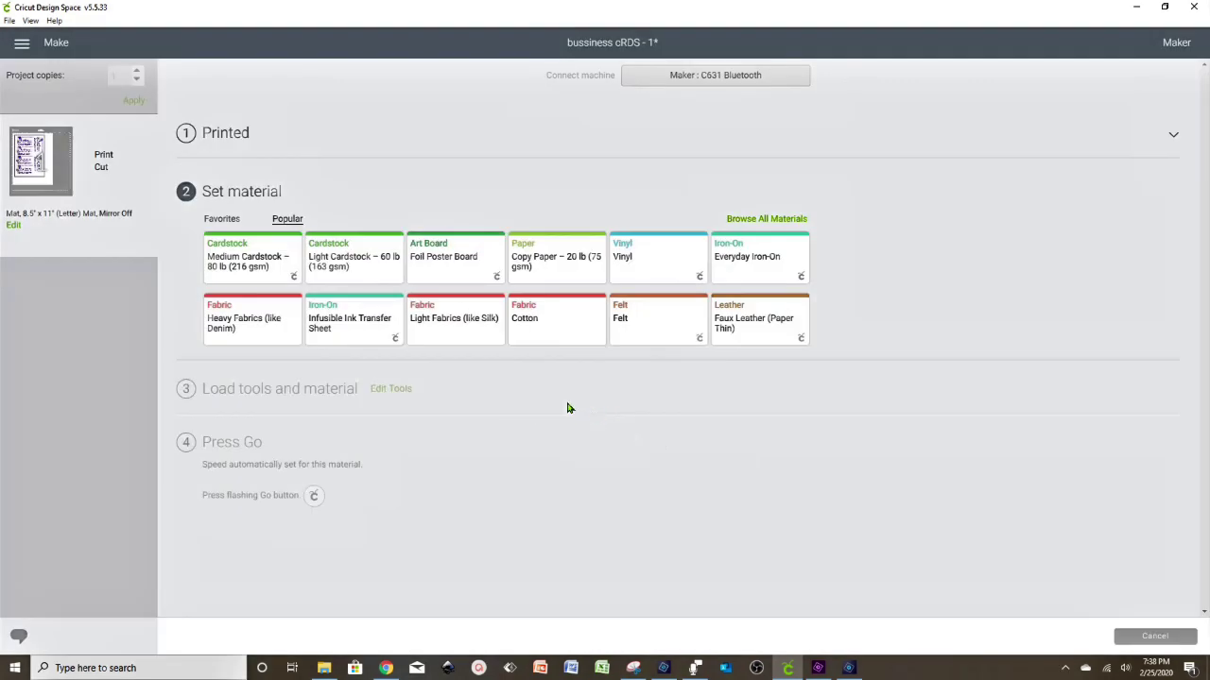